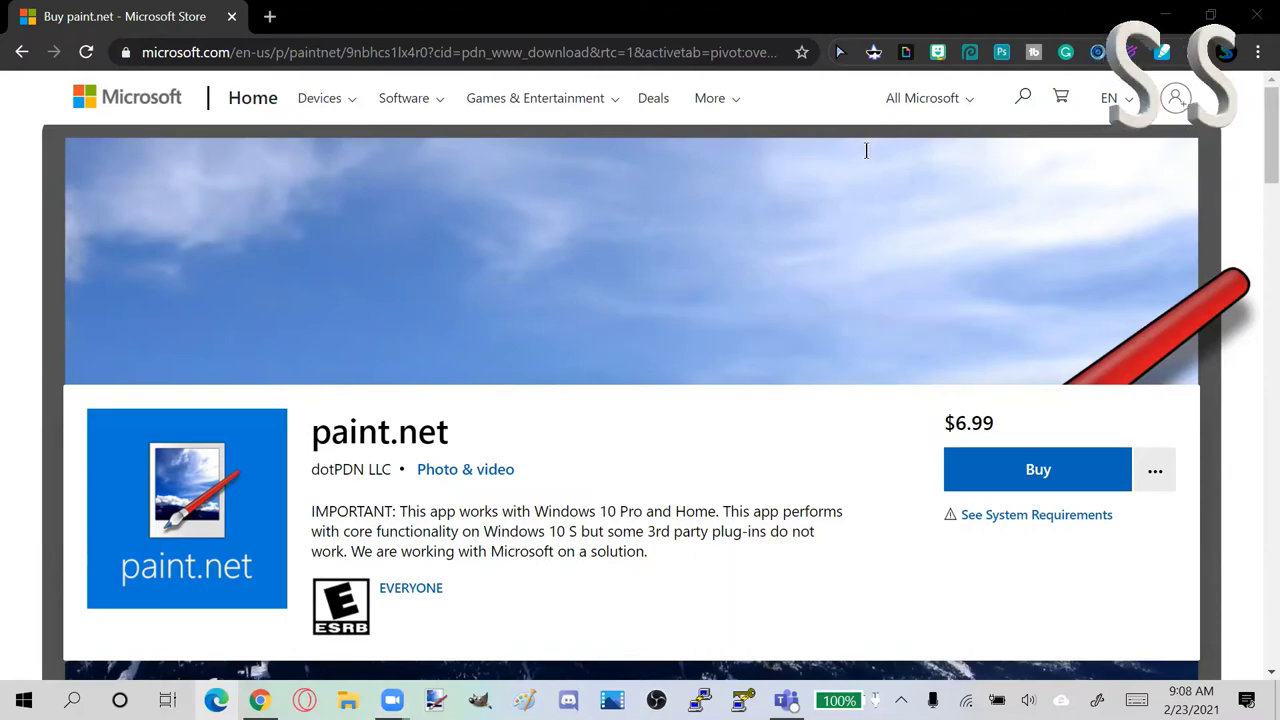
Step: Switch from the browser to the blank paint.net canvas
click(259, 700)
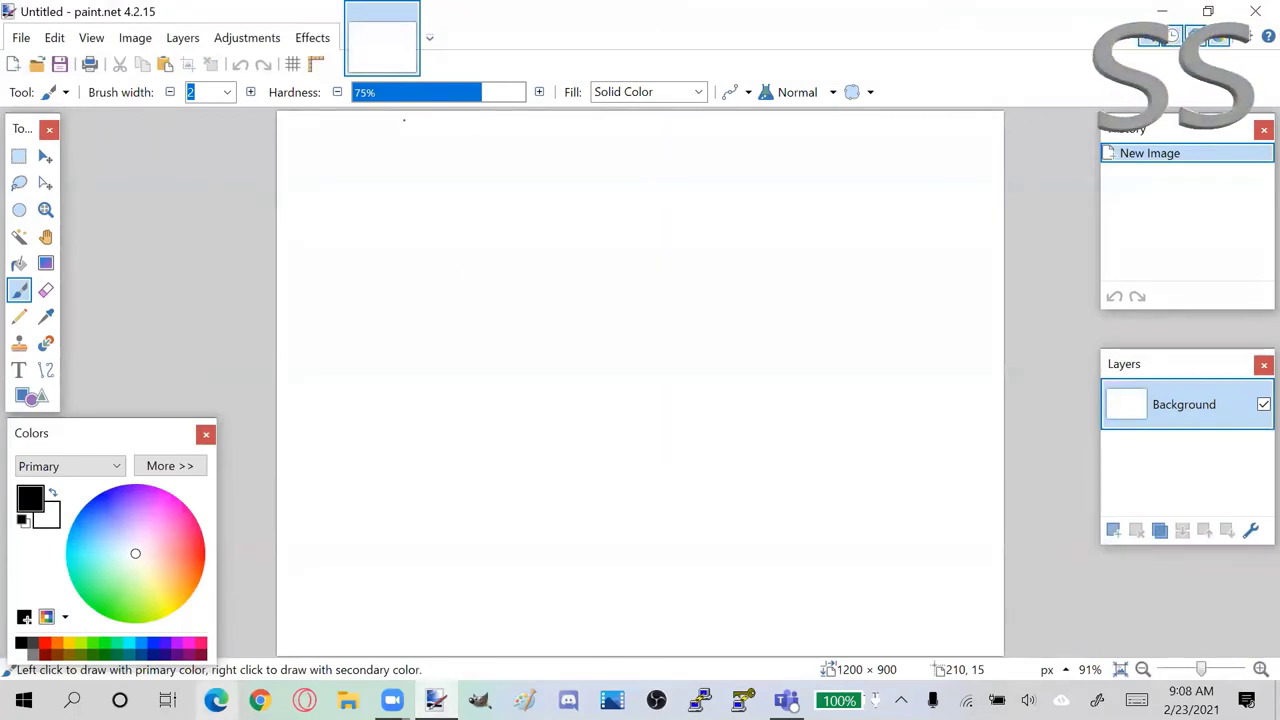
Step: Write the on-screen annotation "Here i AM" over the blank canvas and erase its text
click(454, 276)
text(Here )
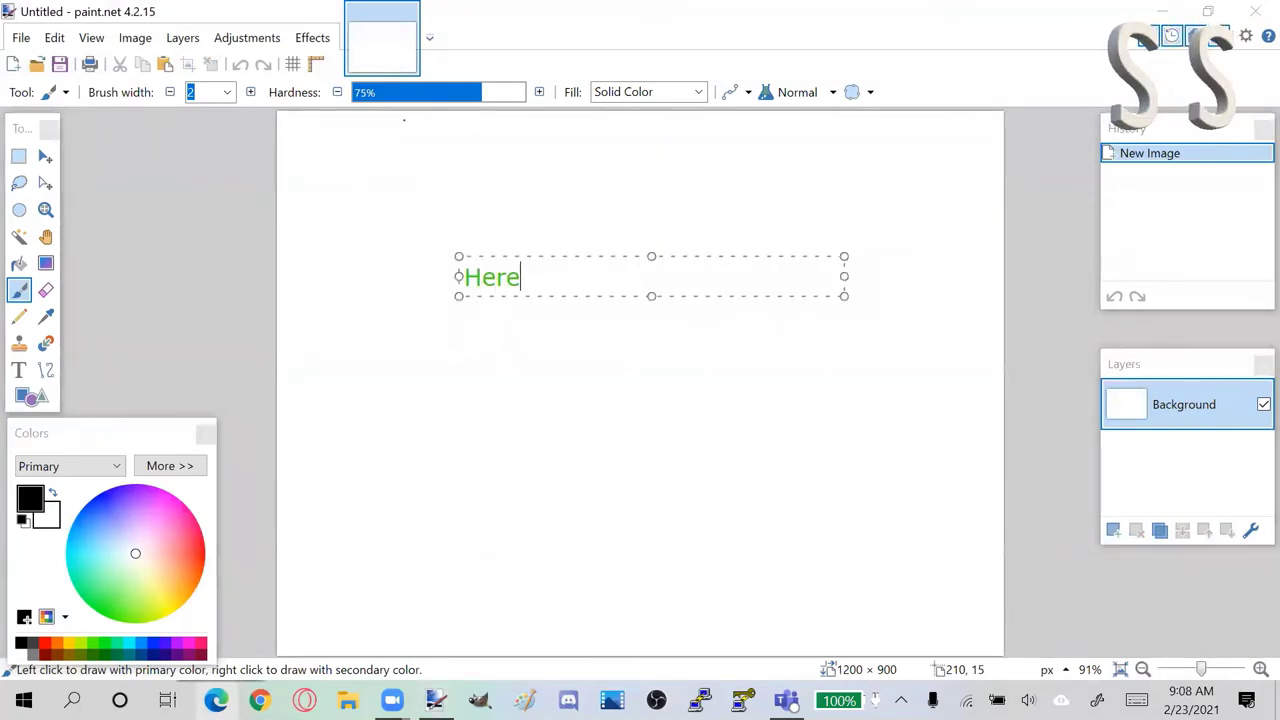
text(i AM)
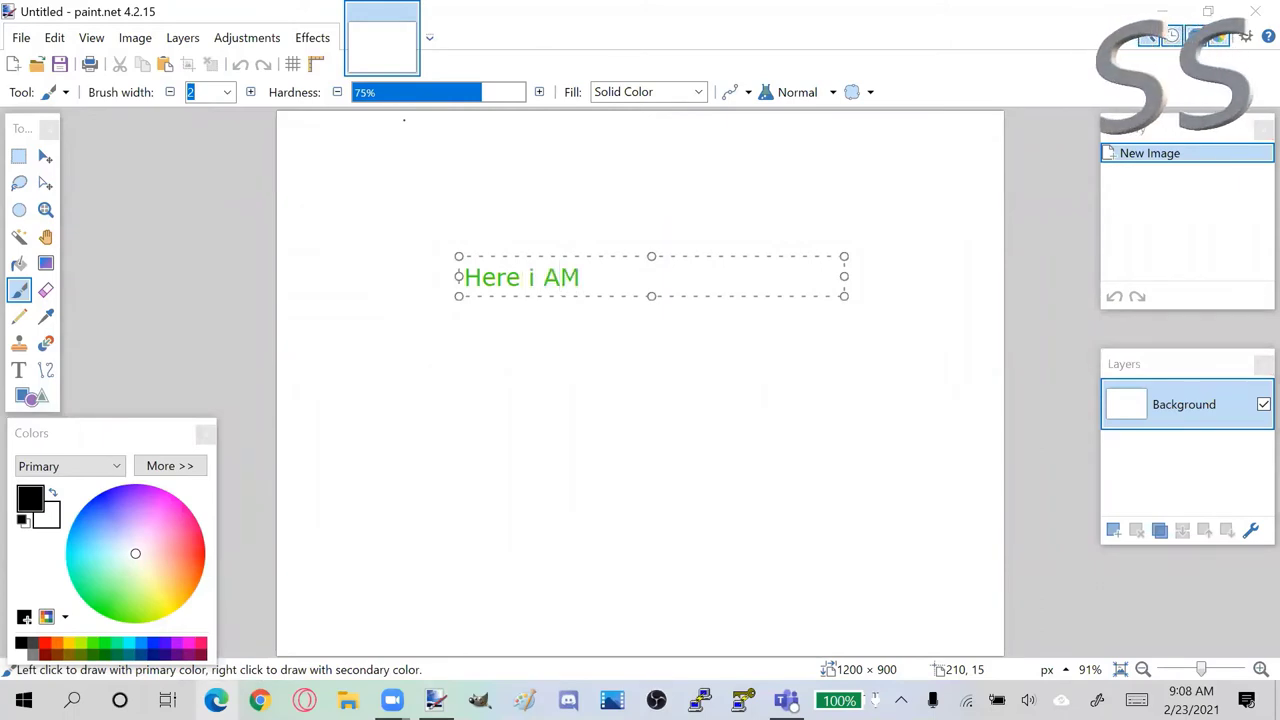
key(BackSpace)
key(BackSpace)
key(BackSpace)
key(BackSpace)
key(BackSpace)
key(BackSpace)
key(BackSpace)
key(BackSpace)
key(BackSpace)
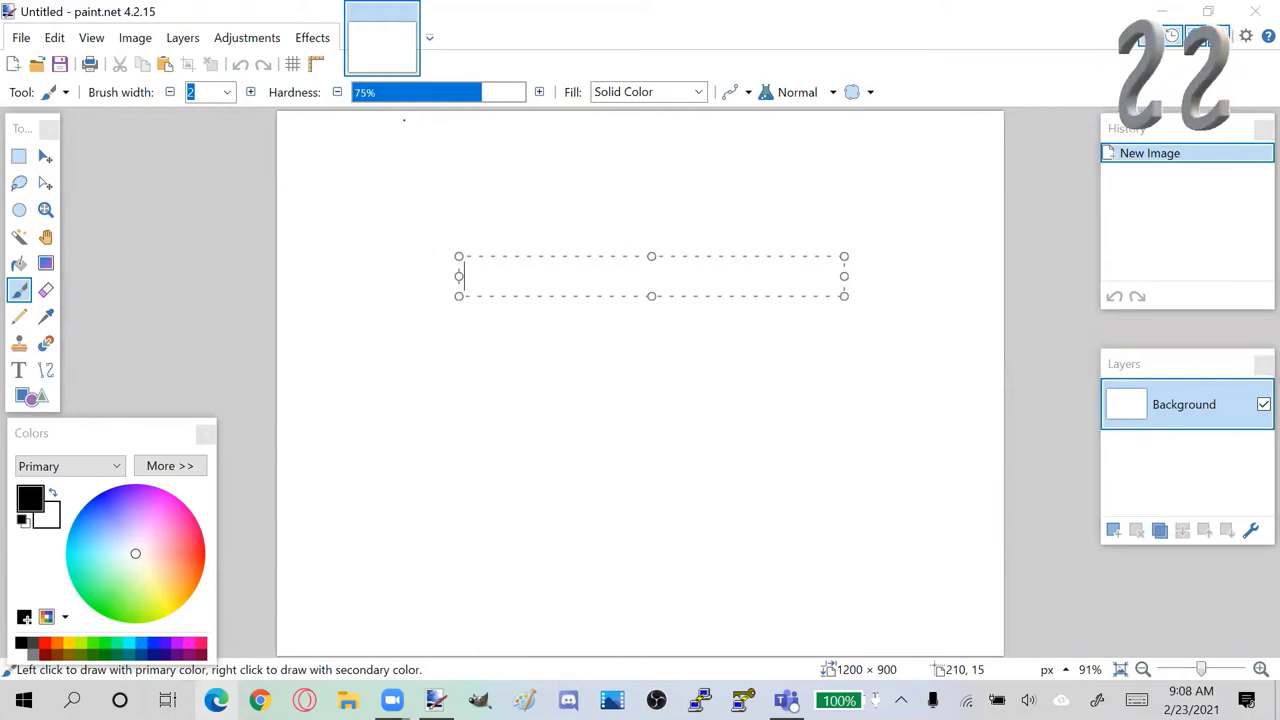
Step: Write the annotation "follow exatly what I do" over the canvas and erase it again
text(follo)
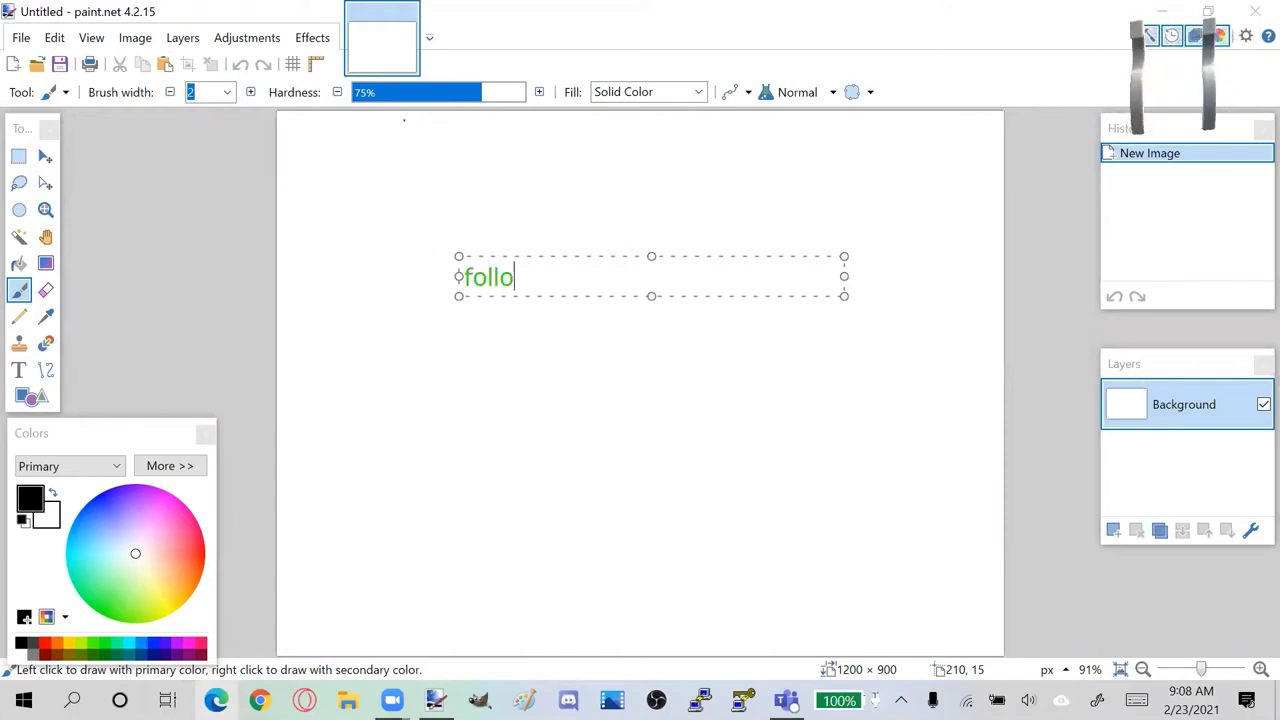
text(w )
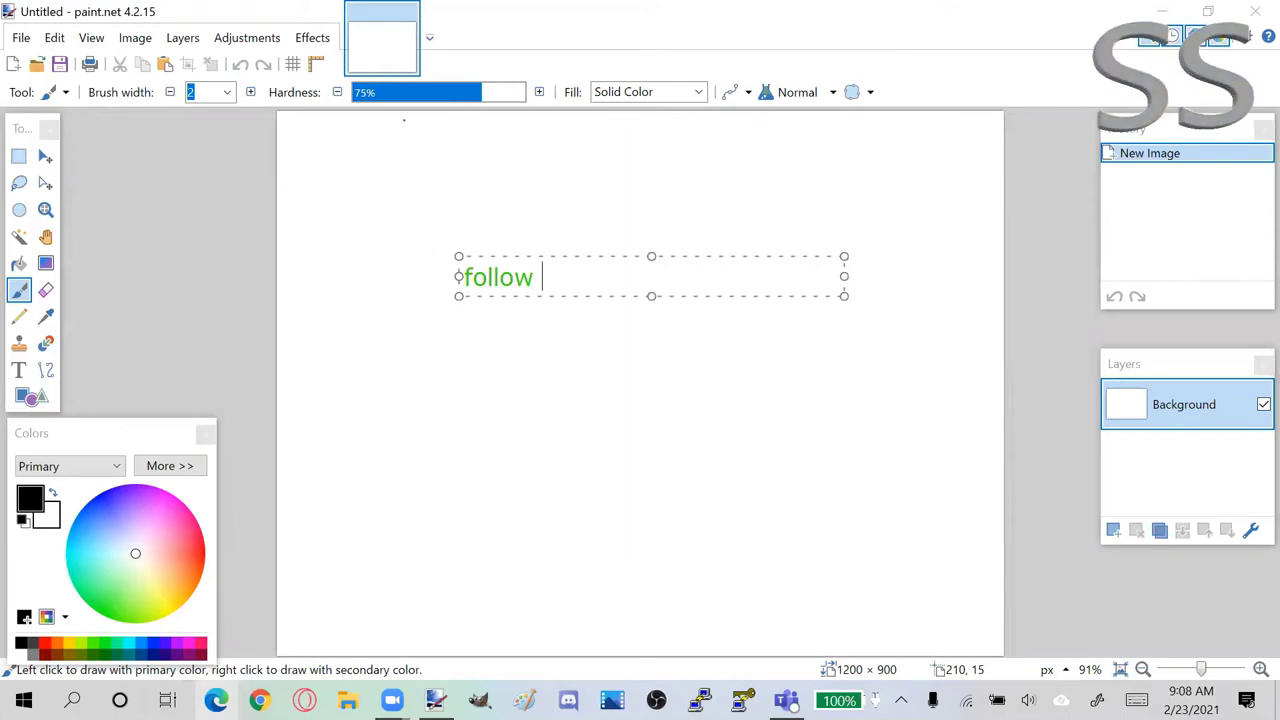
text(exa)
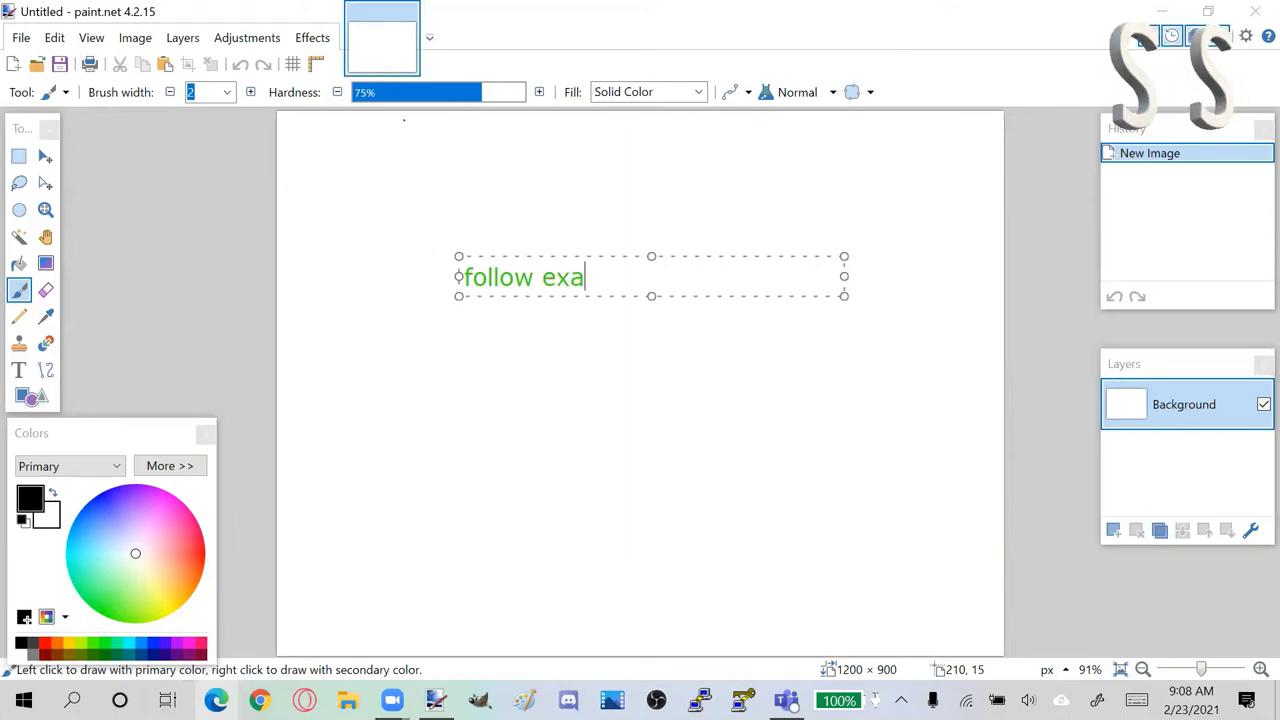
text(tly)
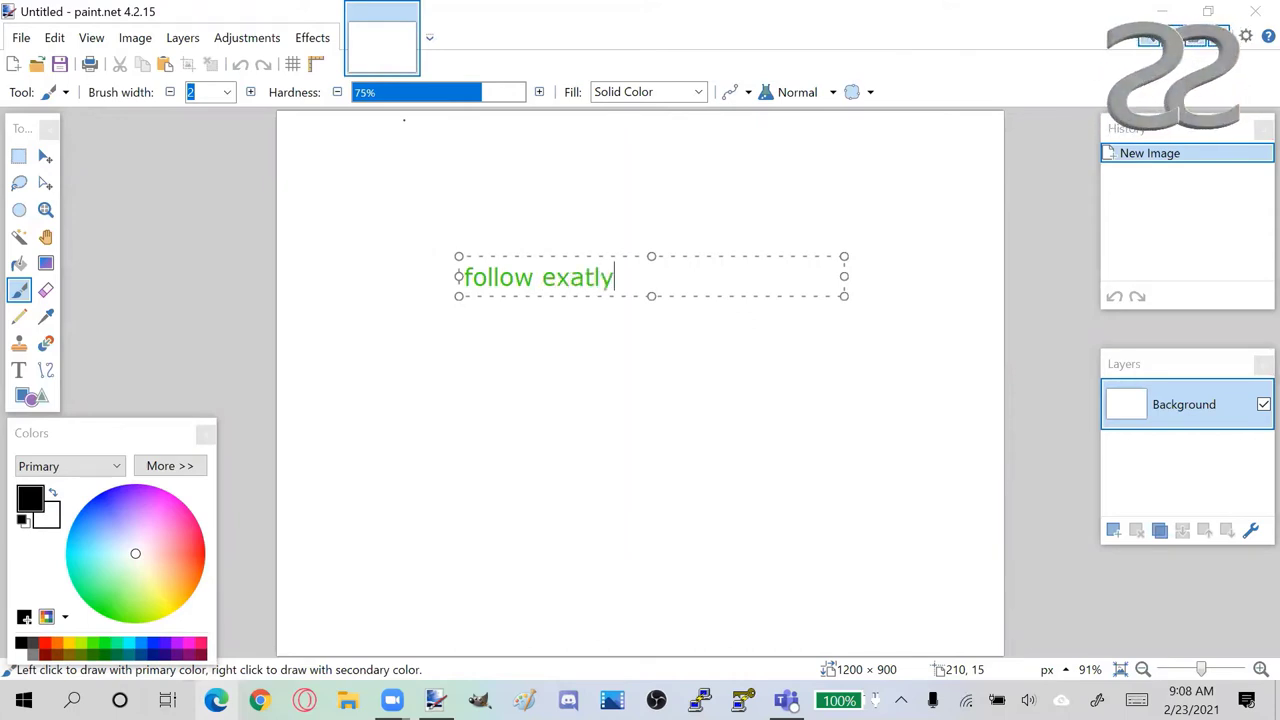
text( what I )
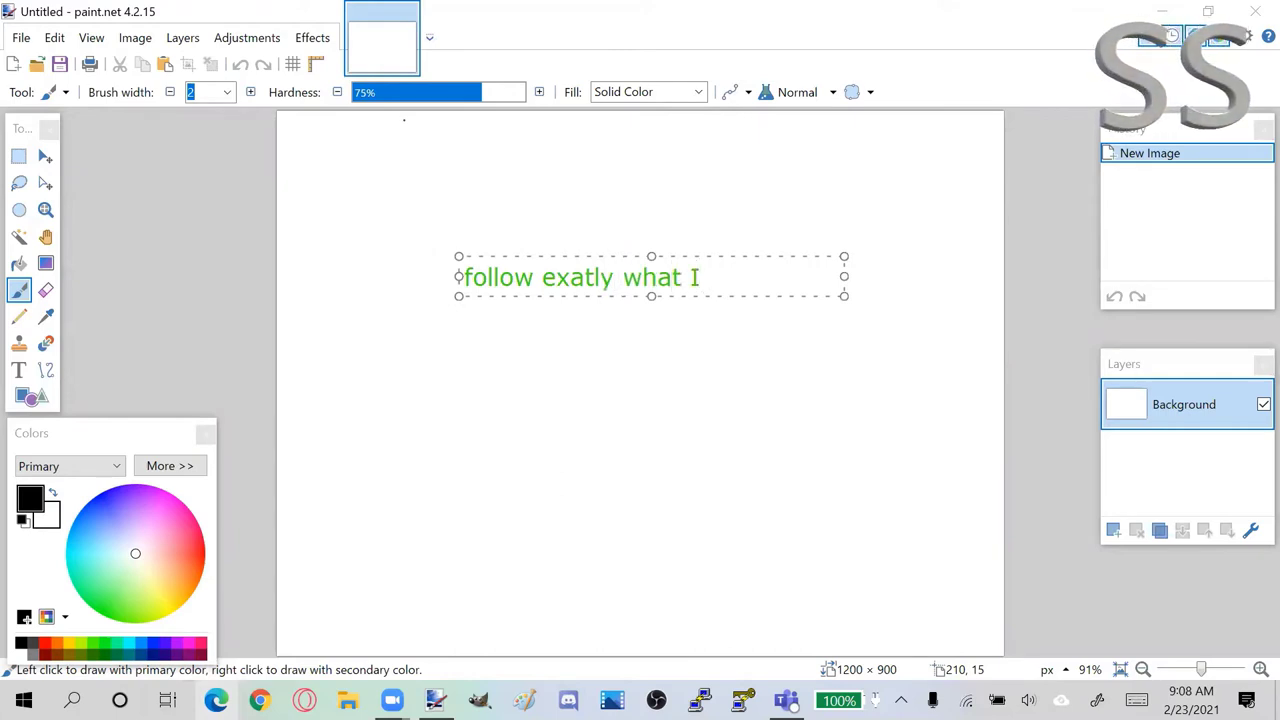
text(do)
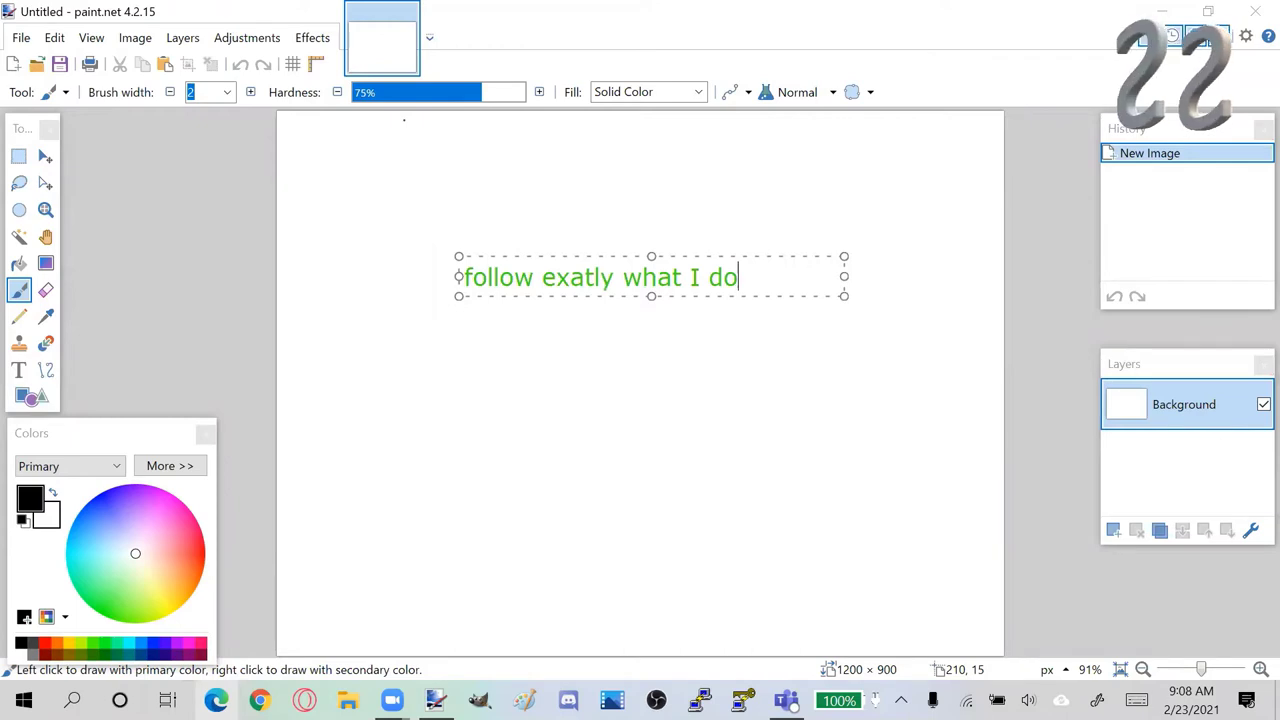
key(BackSpace)
key(BackSpace)
key(BackSpace)
key(BackSpace)
key(BackSpace)
key(BackSpace)
key(BackSpace)
key(BackSpace)
key(BackSpace)
key(BackSpace)
key(BackSpace)
key(BackSpace)
key(BackSpace)
key(BackSpace)
key(BackSpace)
key(BackSpace)
key(BackSpace)
key(BackSpace)
key(BackSpace)
key(BackSpace)
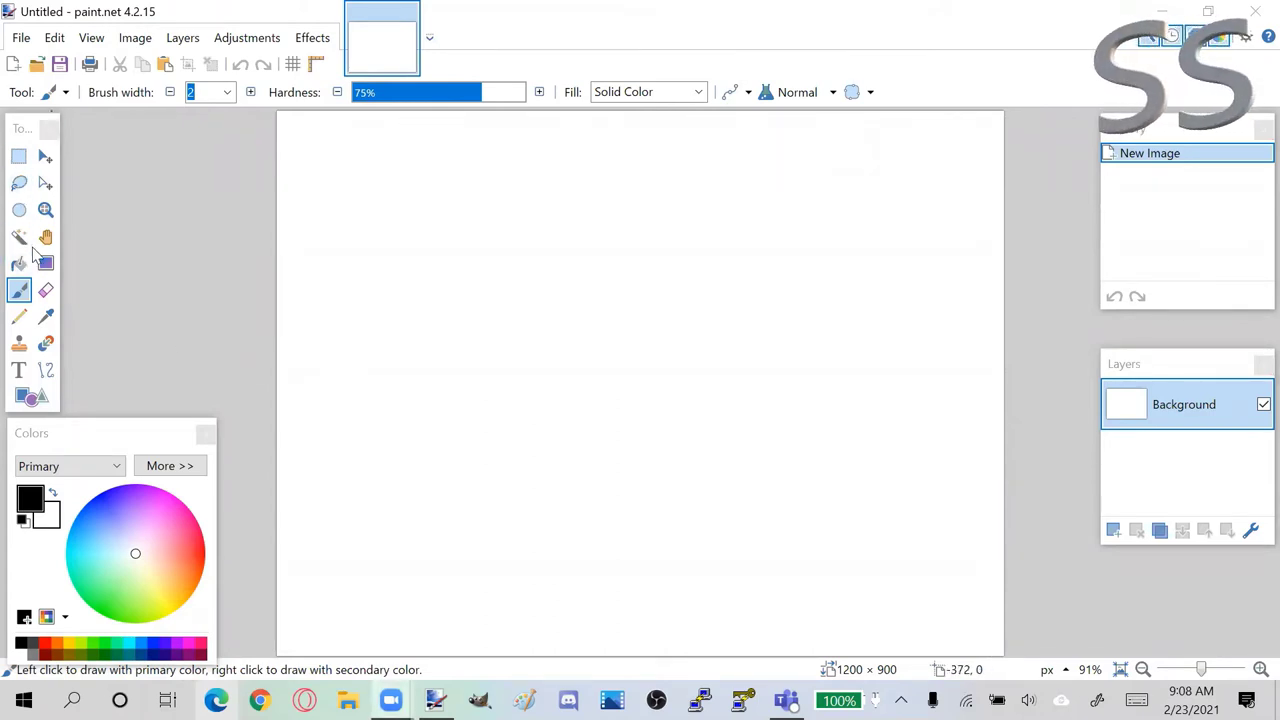
Step: Draw a black ellipse outline about 861 × 827 pixels near the middle of the canvas with a brush width of 15
click(24, 398)
click(148, 99)
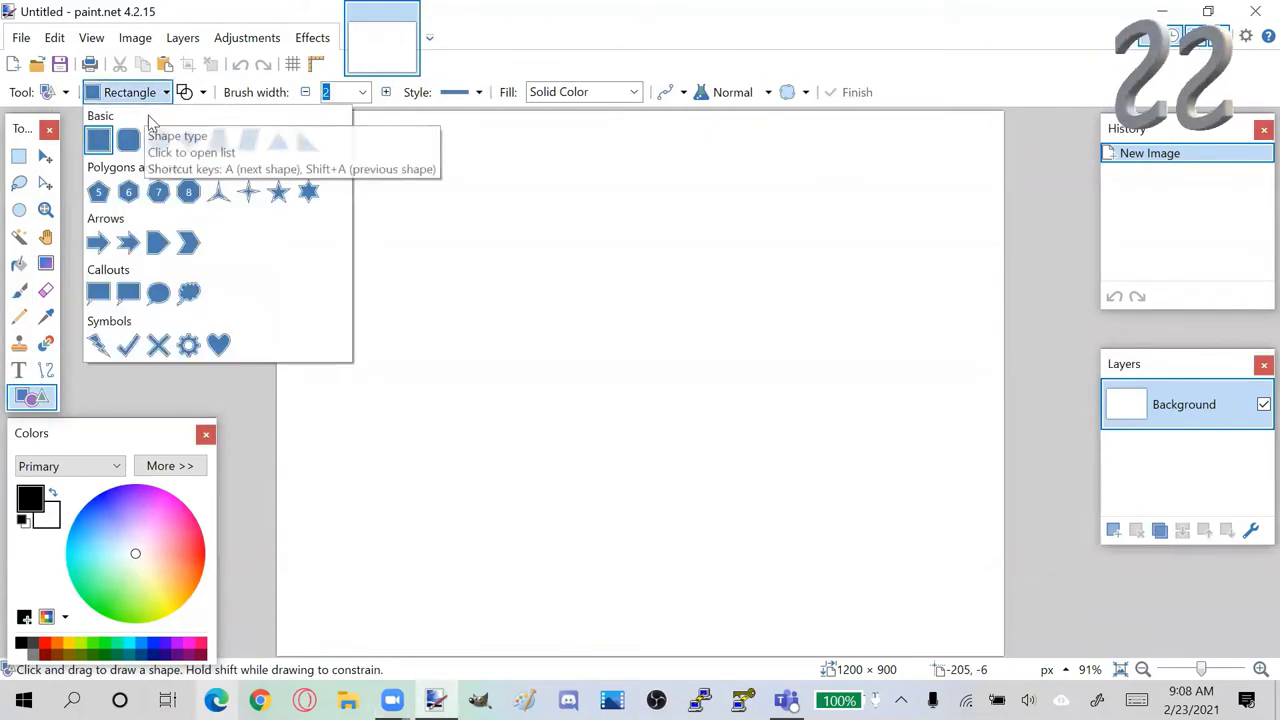
click(157, 137)
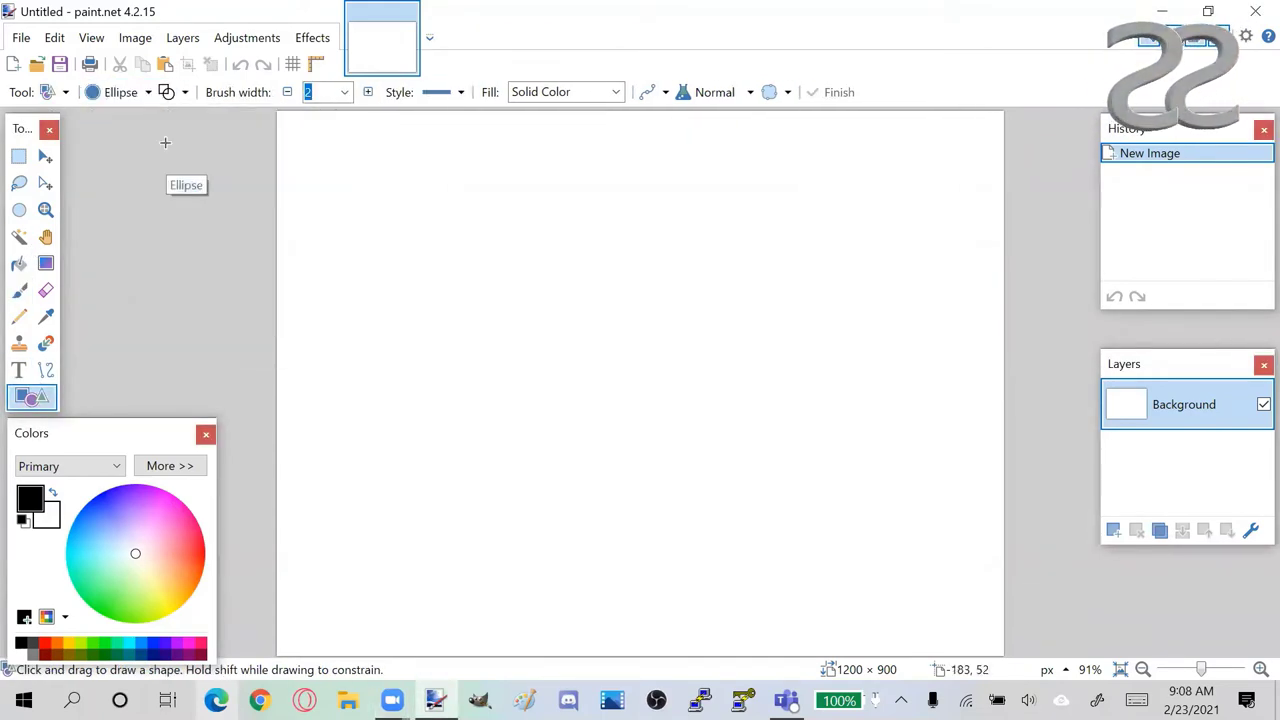
click(344, 92)
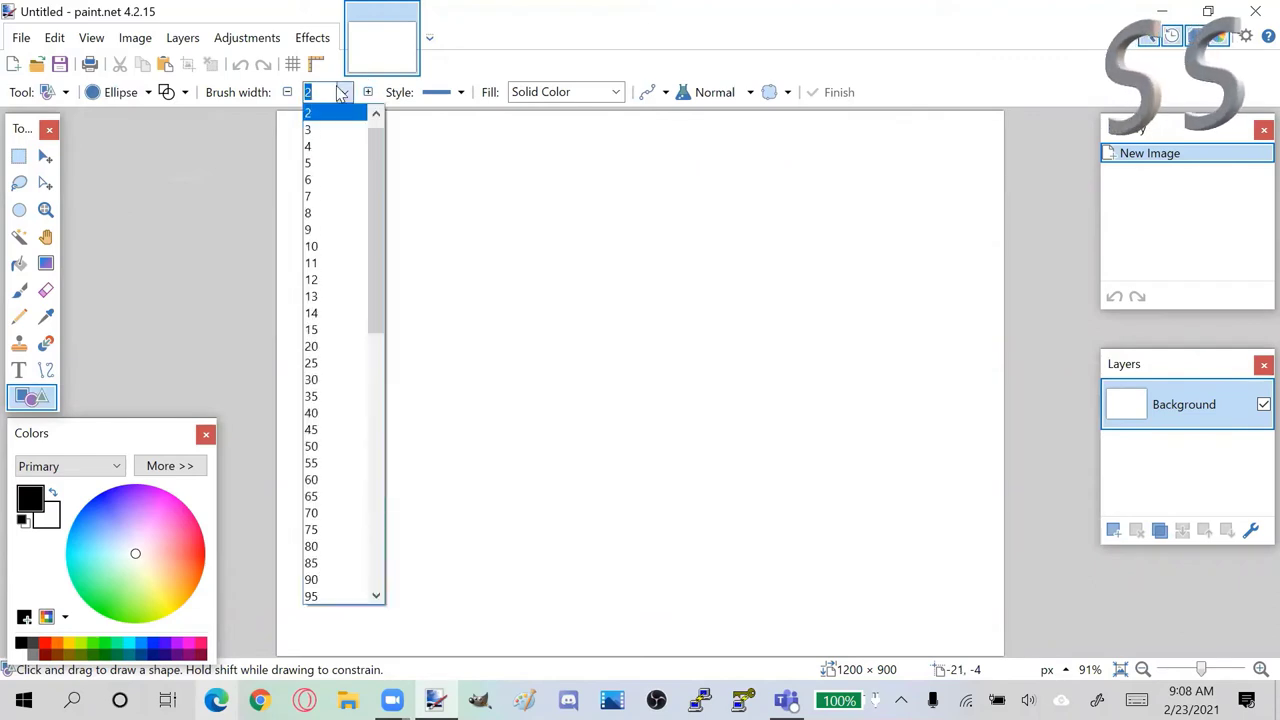
click(323, 330)
drag(361, 150, 880, 644)
key(Return)
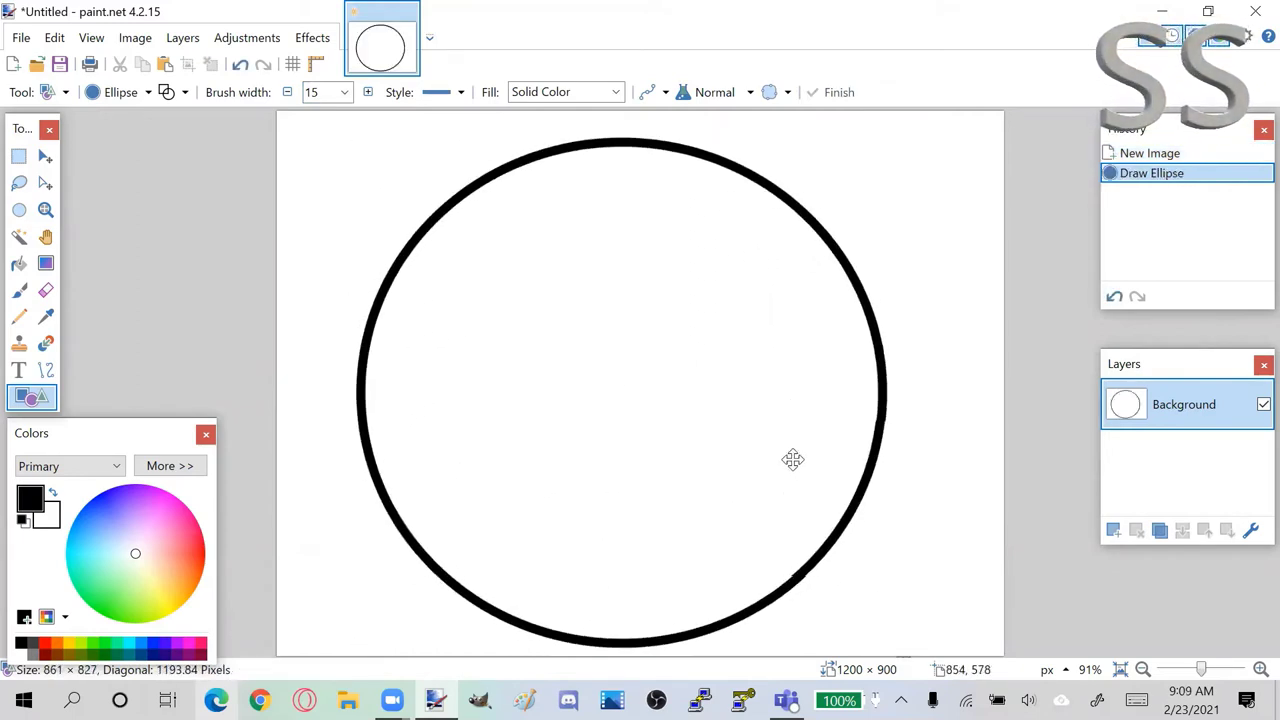
click(791, 460)
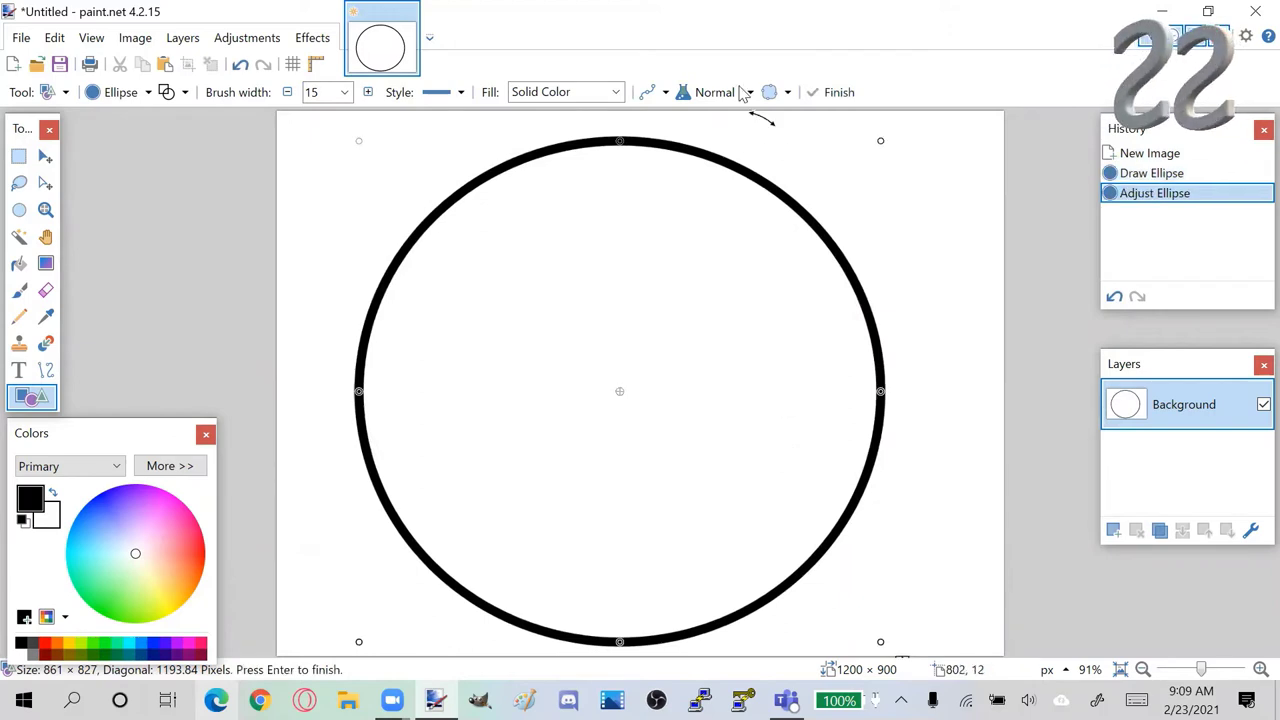
Step: Write the annotation "Good, Now we need a flag." across the ellipse, erase its text and dismiss the text box
click(545, 357)
text(Good)
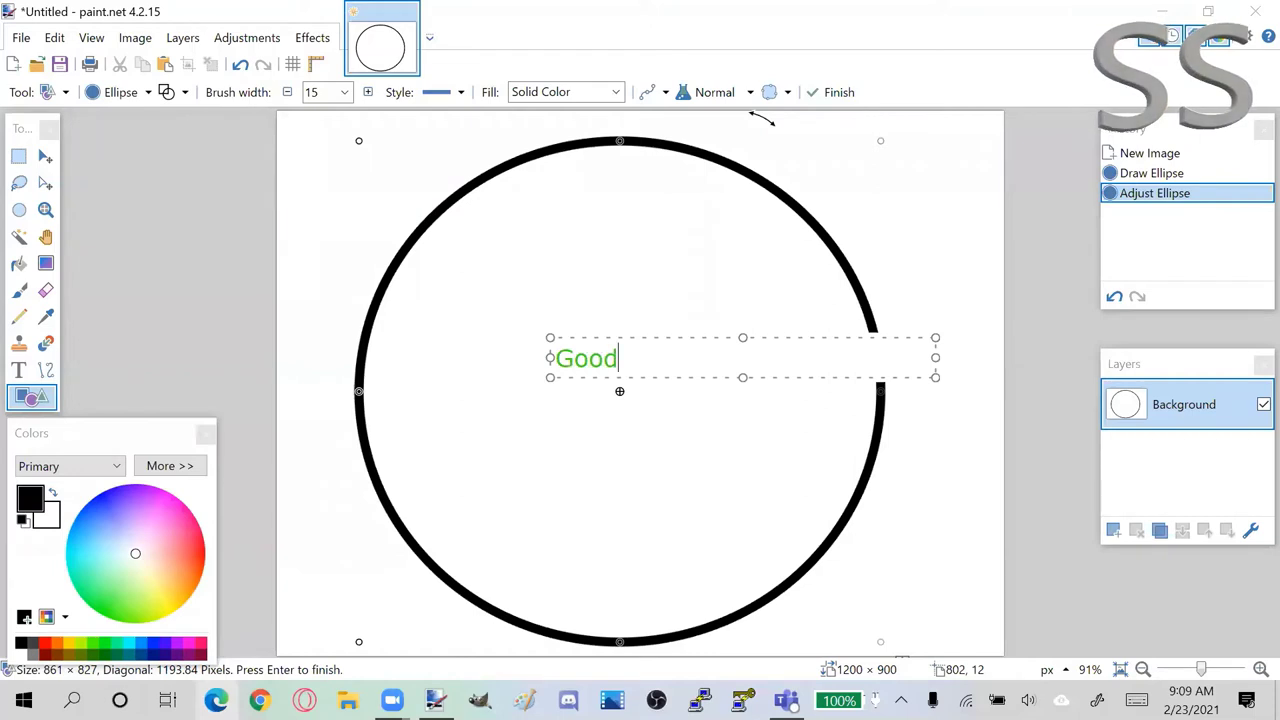
text(, No)
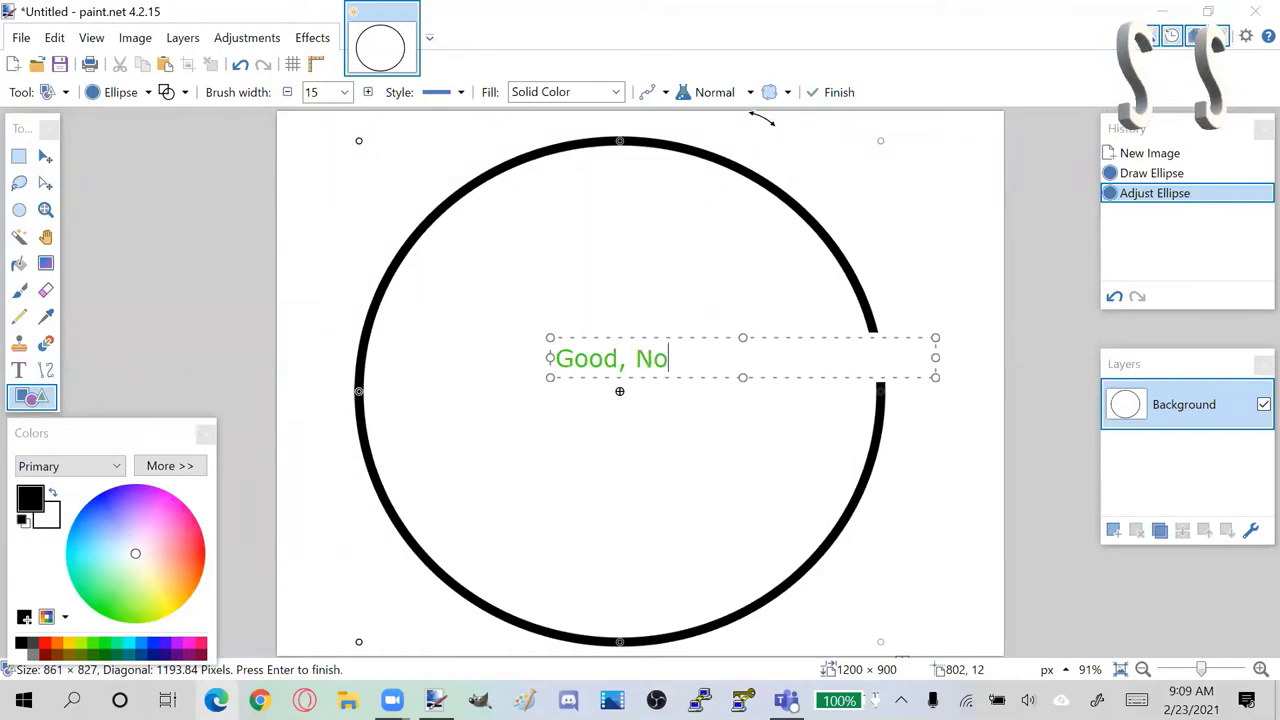
text(w we n)
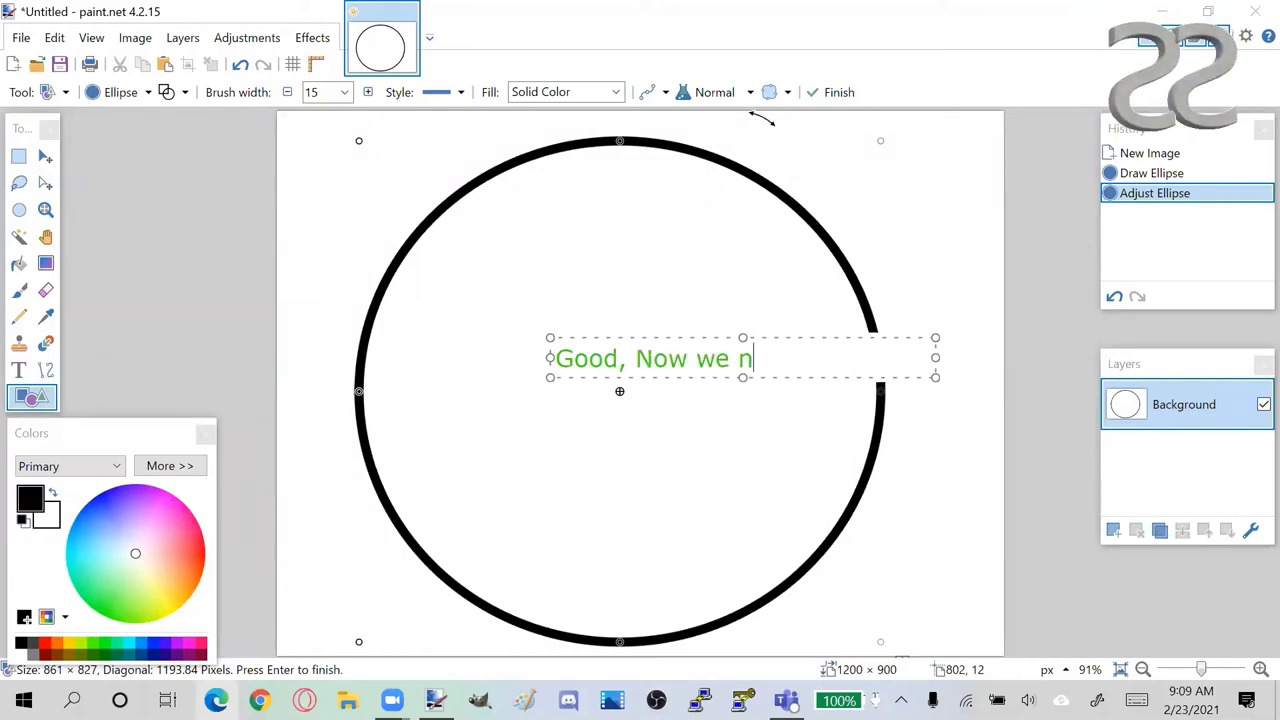
text(eed a flag.)
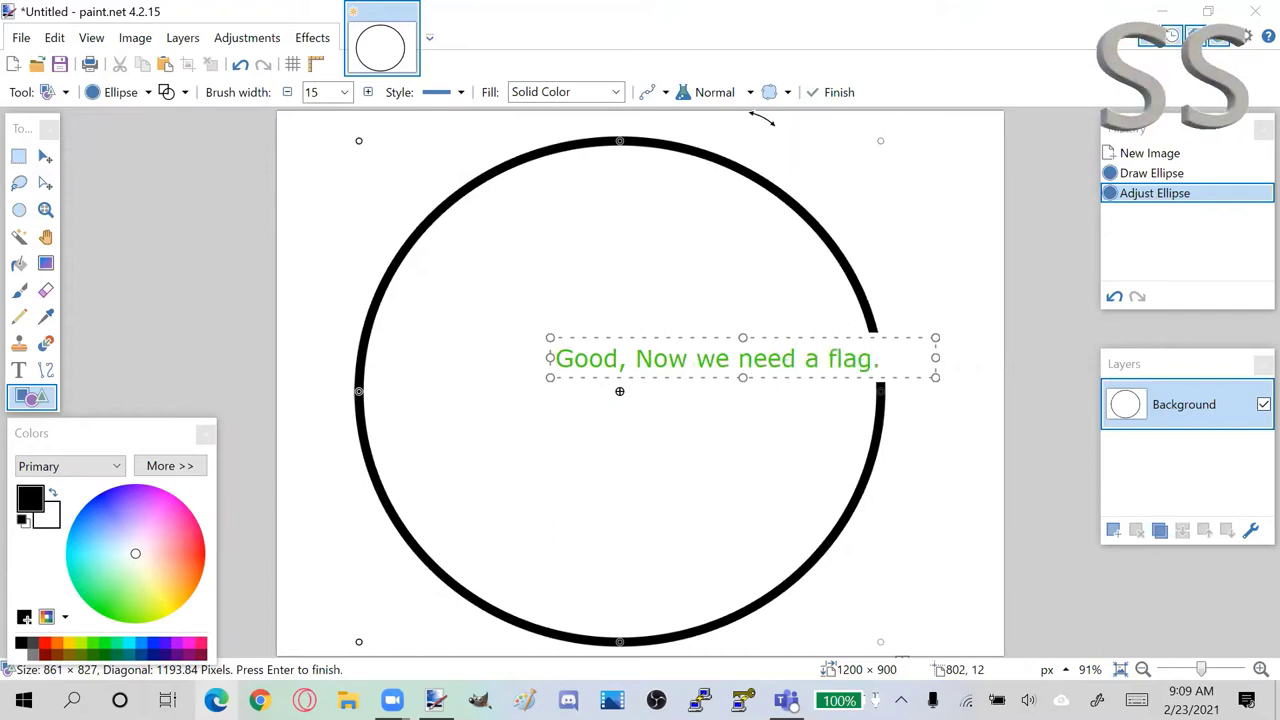
key(BackSpace)
key(BackSpace)
key(BackSpace)
key(BackSpace)
key(BackSpace)
key(BackSpace)
key(BackSpace)
key(BackSpace)
key(BackSpace)
key(BackSpace)
key(BackSpace)
key(BackSpace)
key(BackSpace)
key(BackSpace)
key(BackSpace)
key(BackSpace)
key(BackSpace)
key(BackSpace)
key(BackSpace)
key(BackSpace)
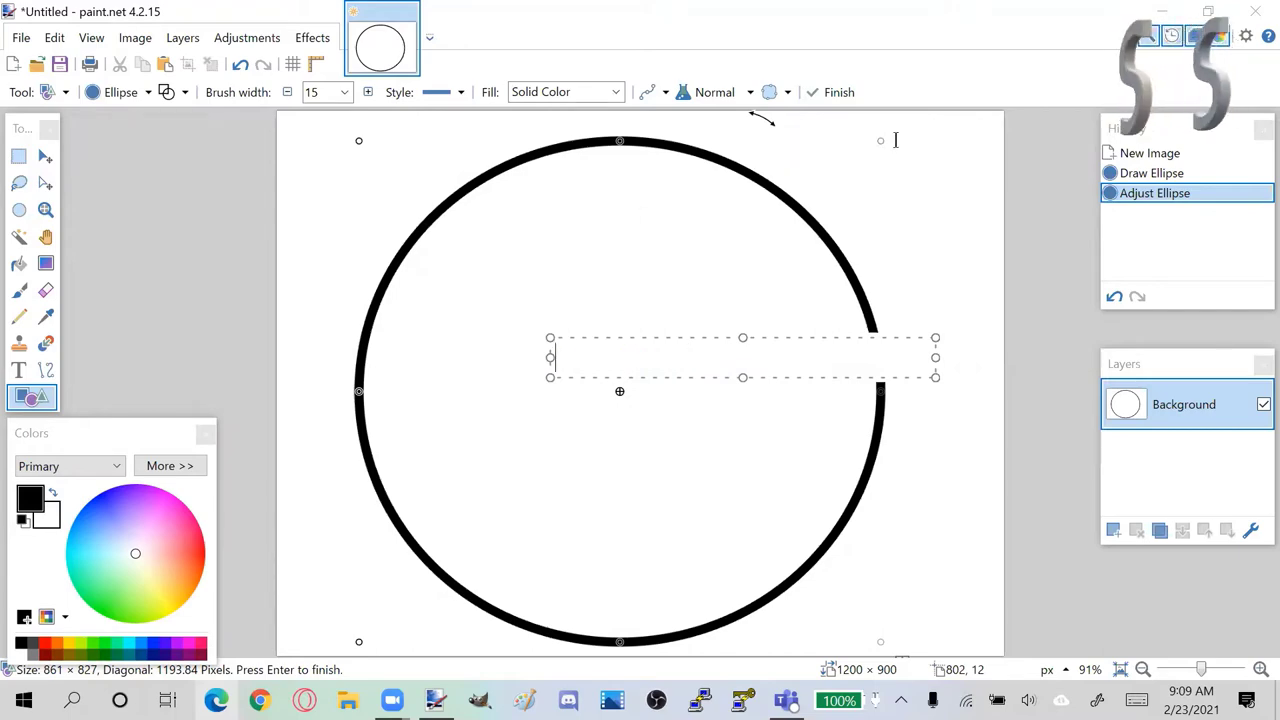
key(Escape)
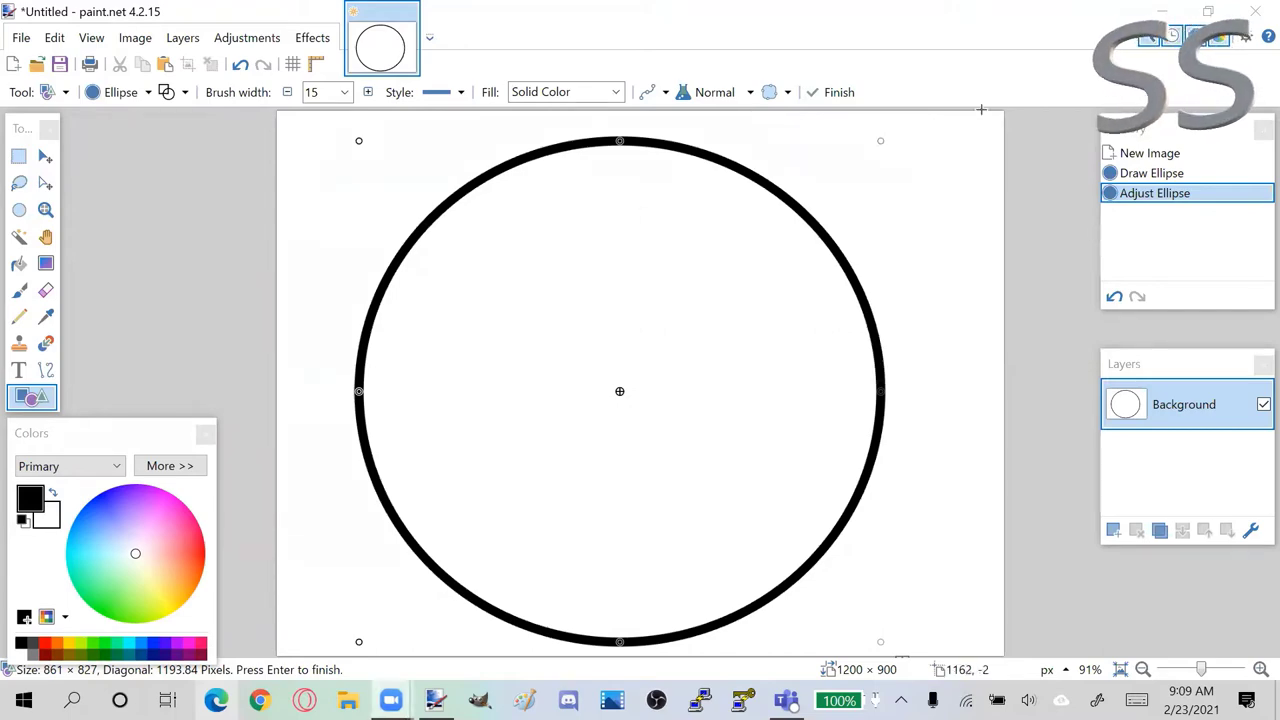
Step: Open the India Questioning Countryball image from the Countryballs folder within Flags & Countryballs in the Pictures library
click(1160, 10)
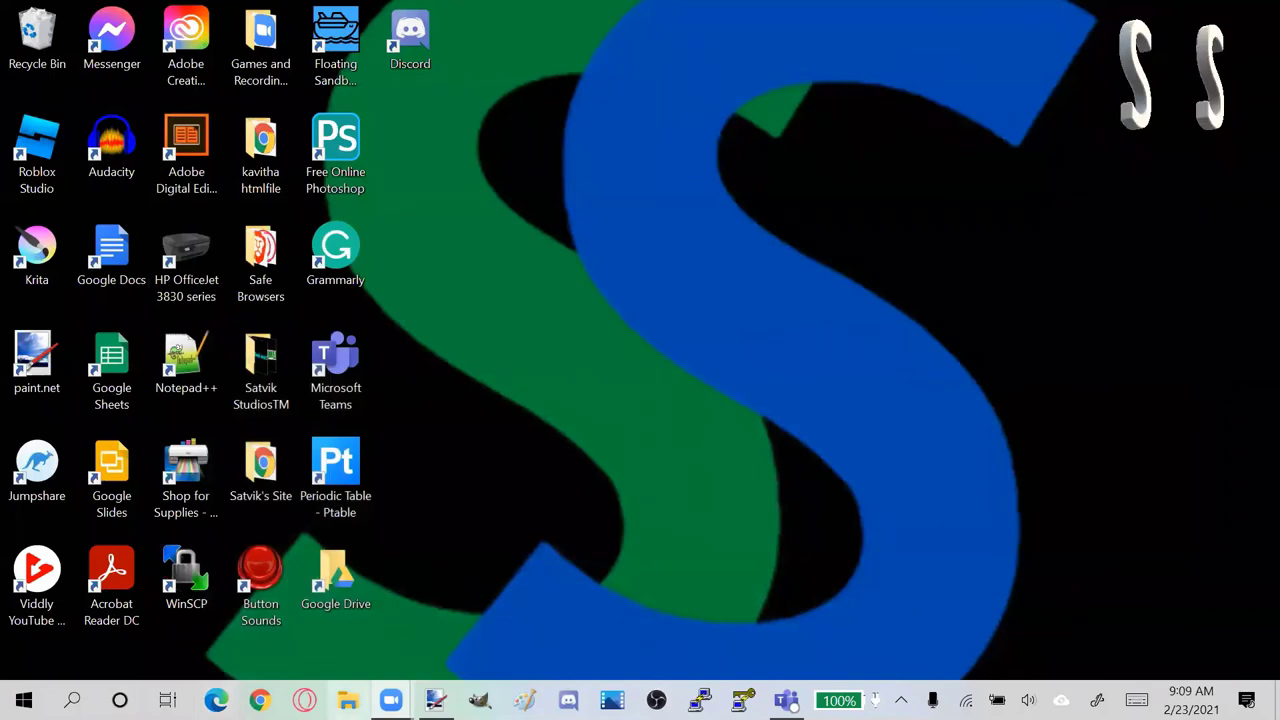
key(super+e)
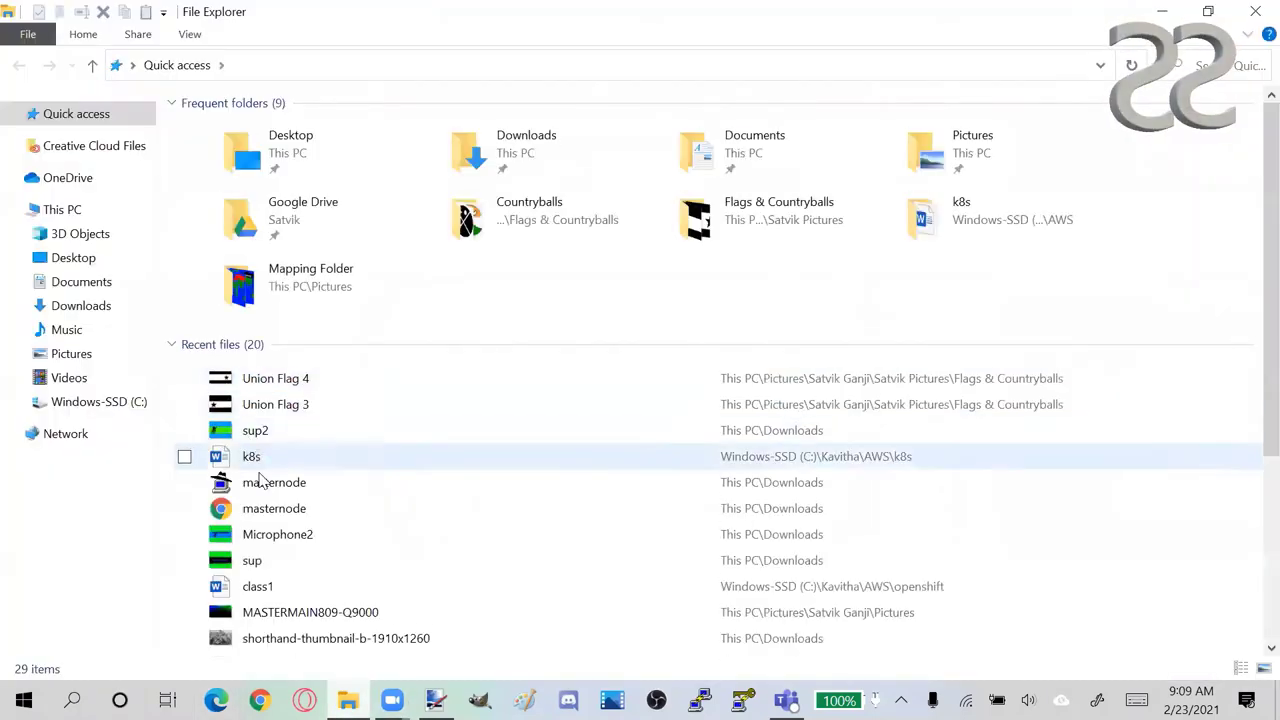
click(80, 356)
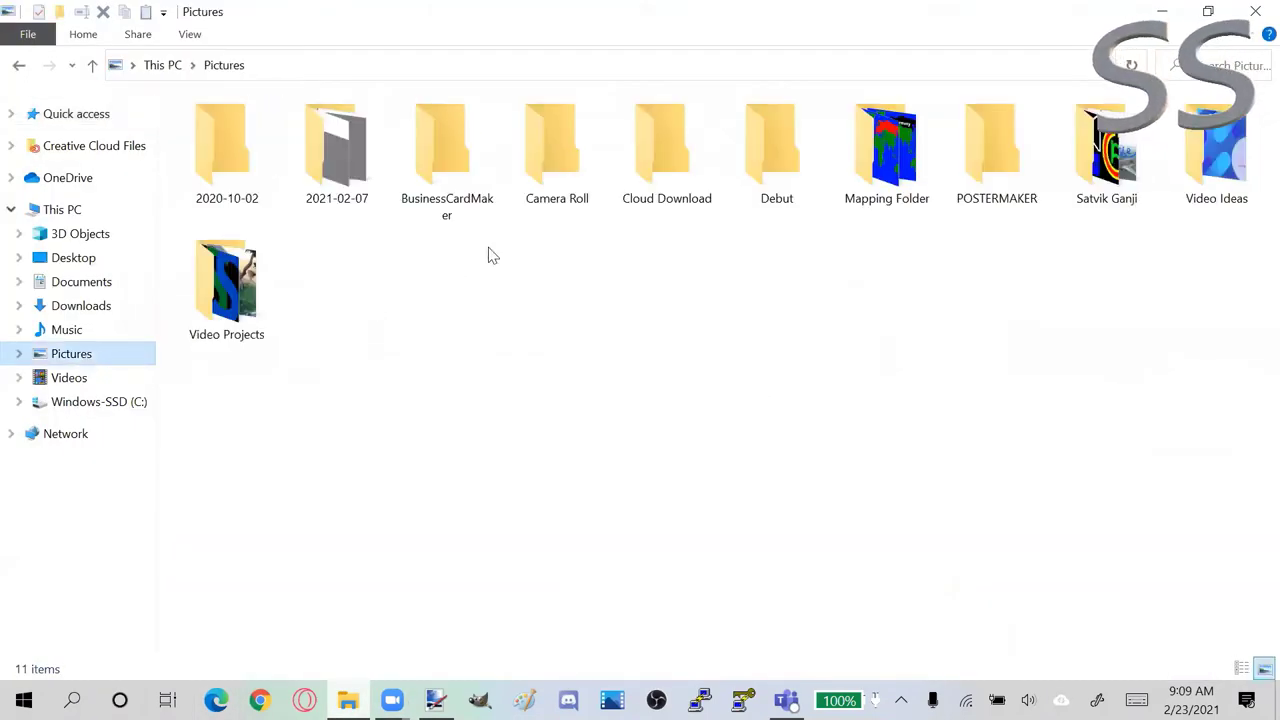
double_click(1095, 160)
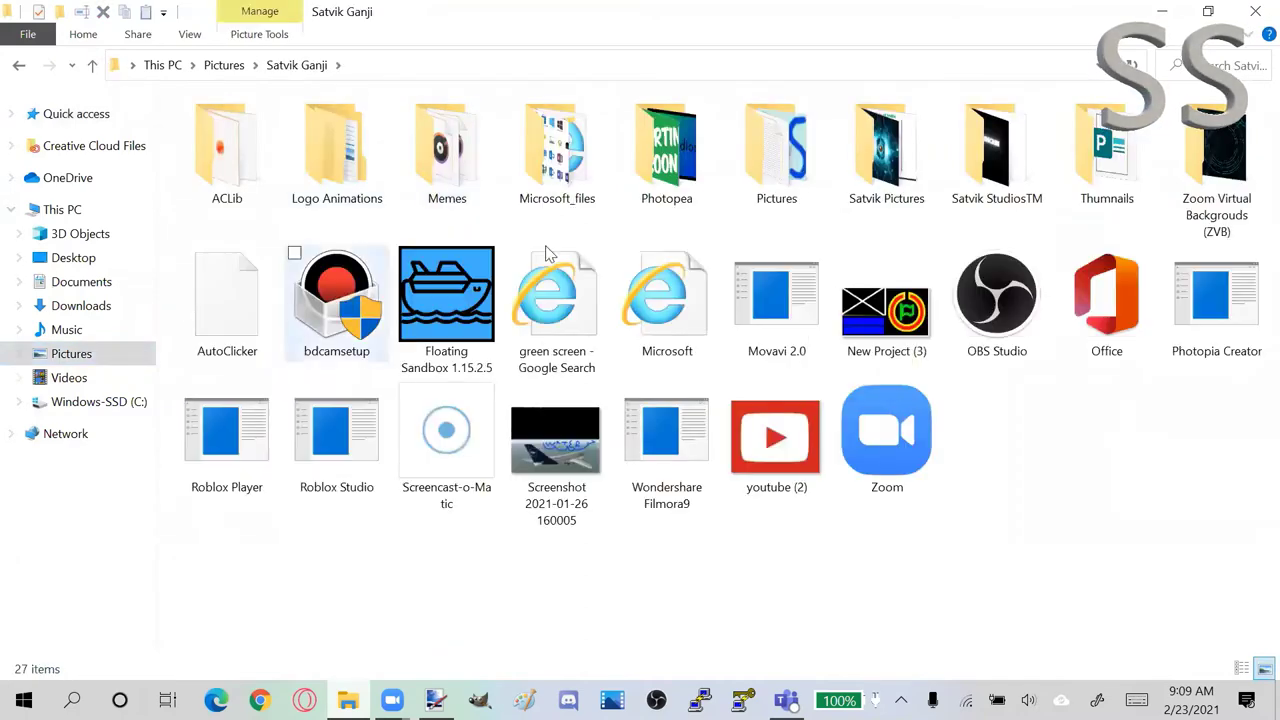
double_click(912, 180)
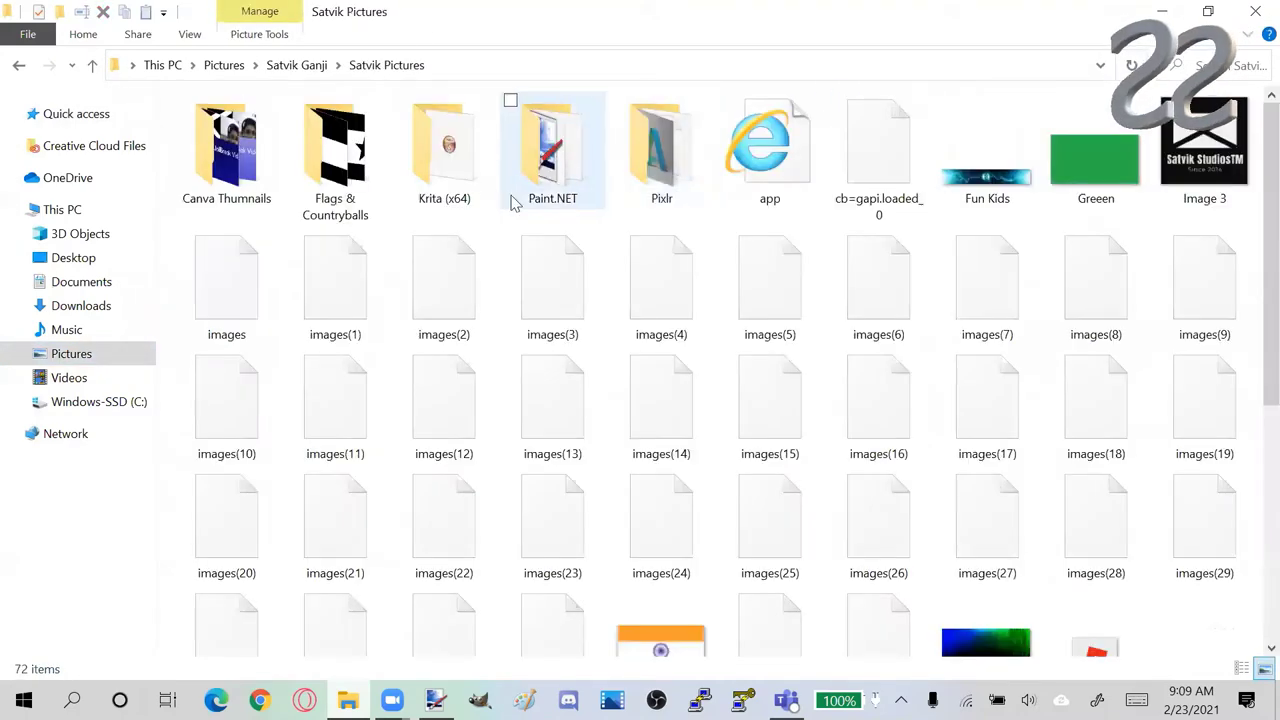
double_click(372, 193)
double_click(226, 160)
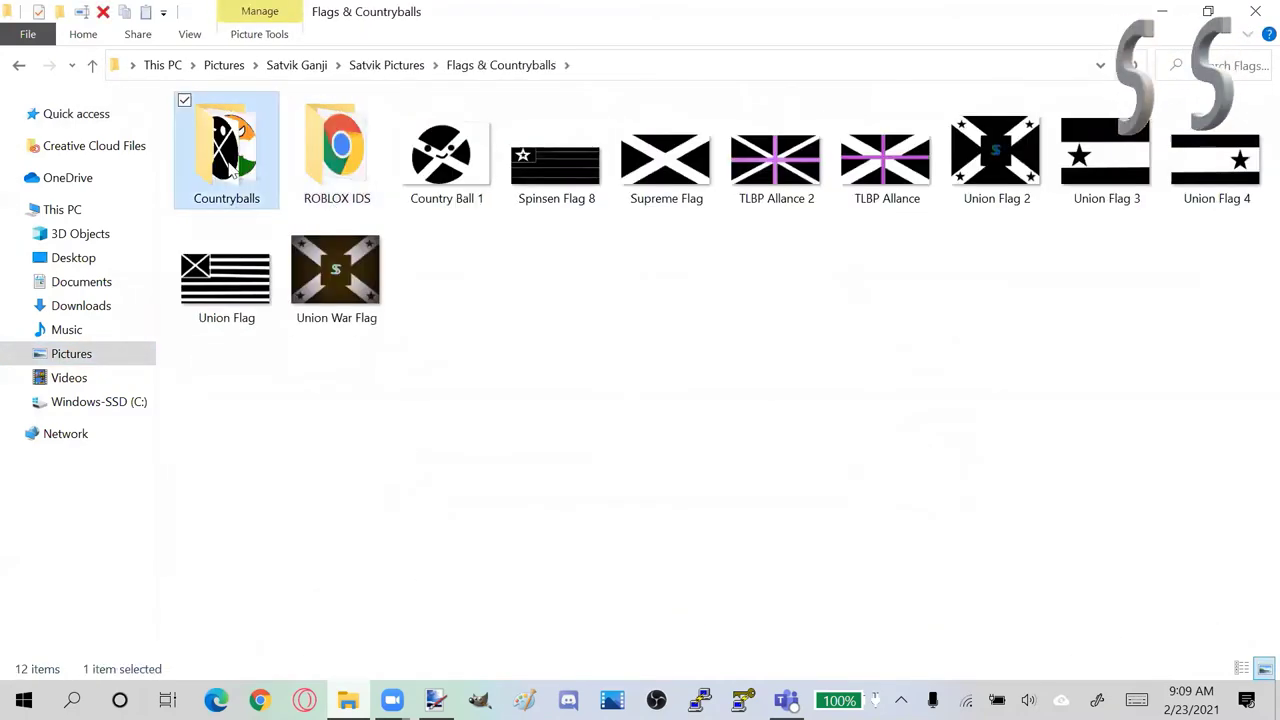
double_click(305, 210)
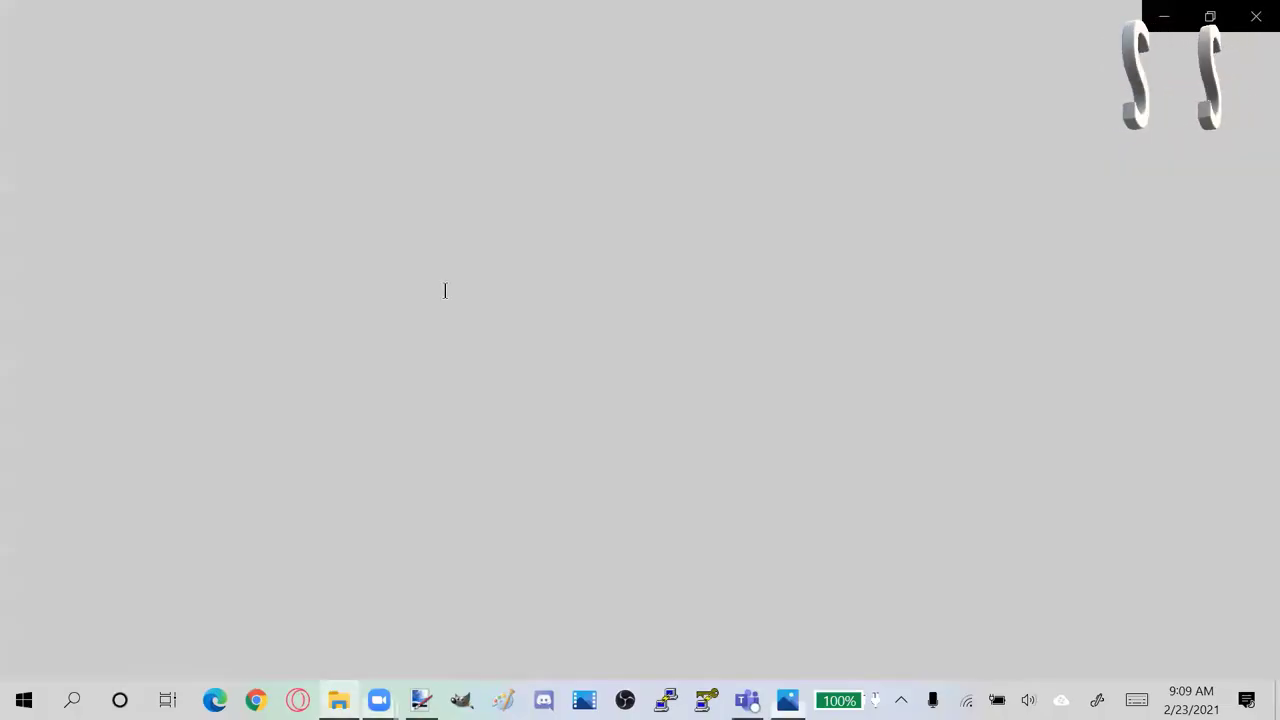
Step: Annotate the India countryball image with "Like this one" and move the text beside the ball
text(Like this)
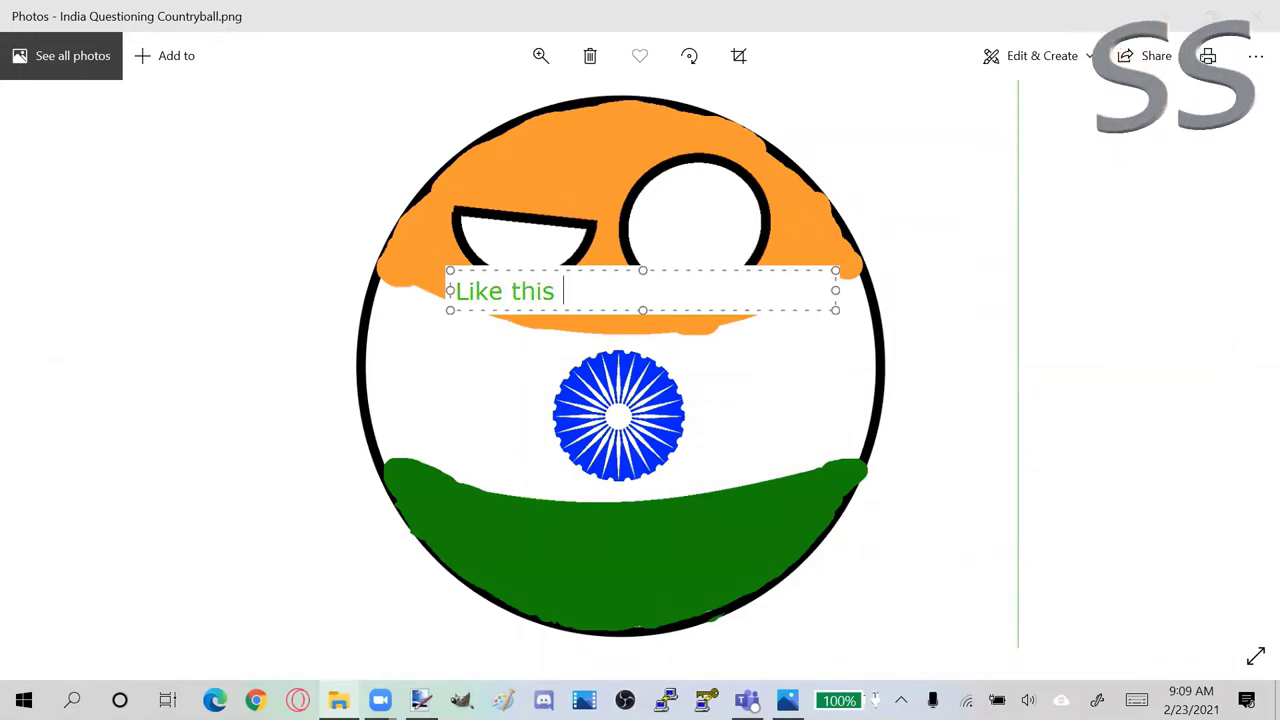
text( one)
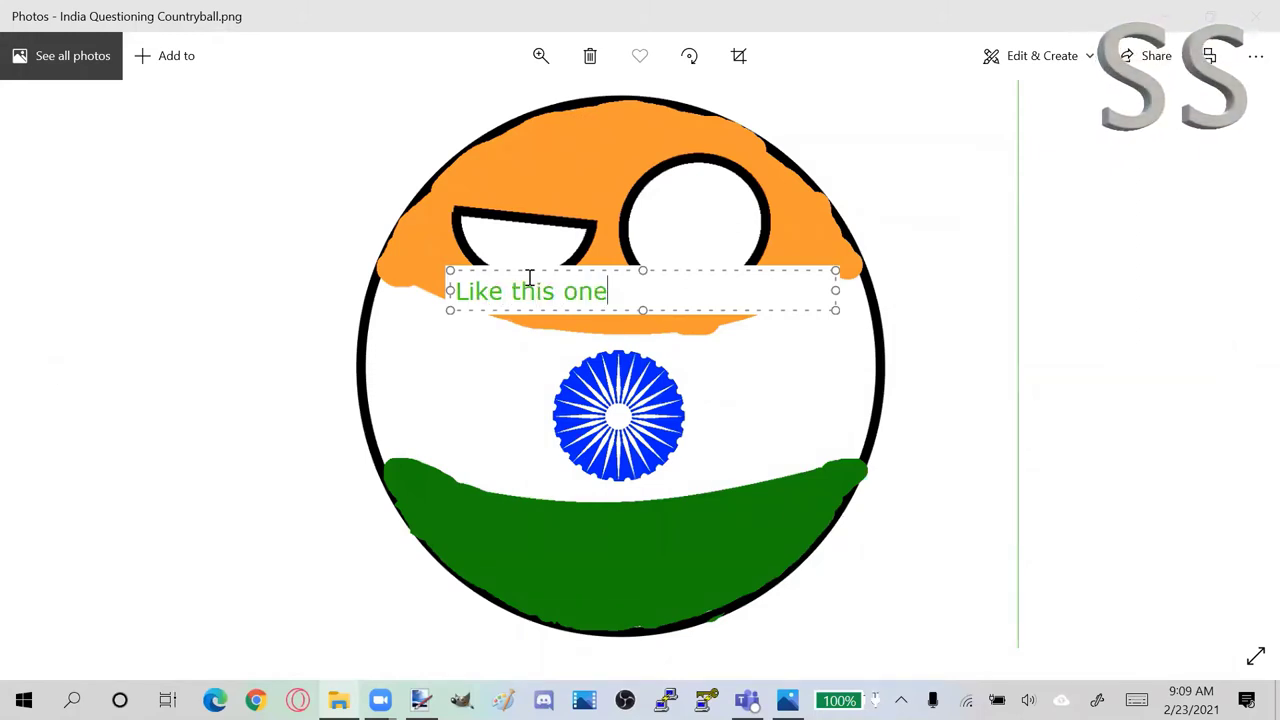
drag(711, 269, 1121, 262)
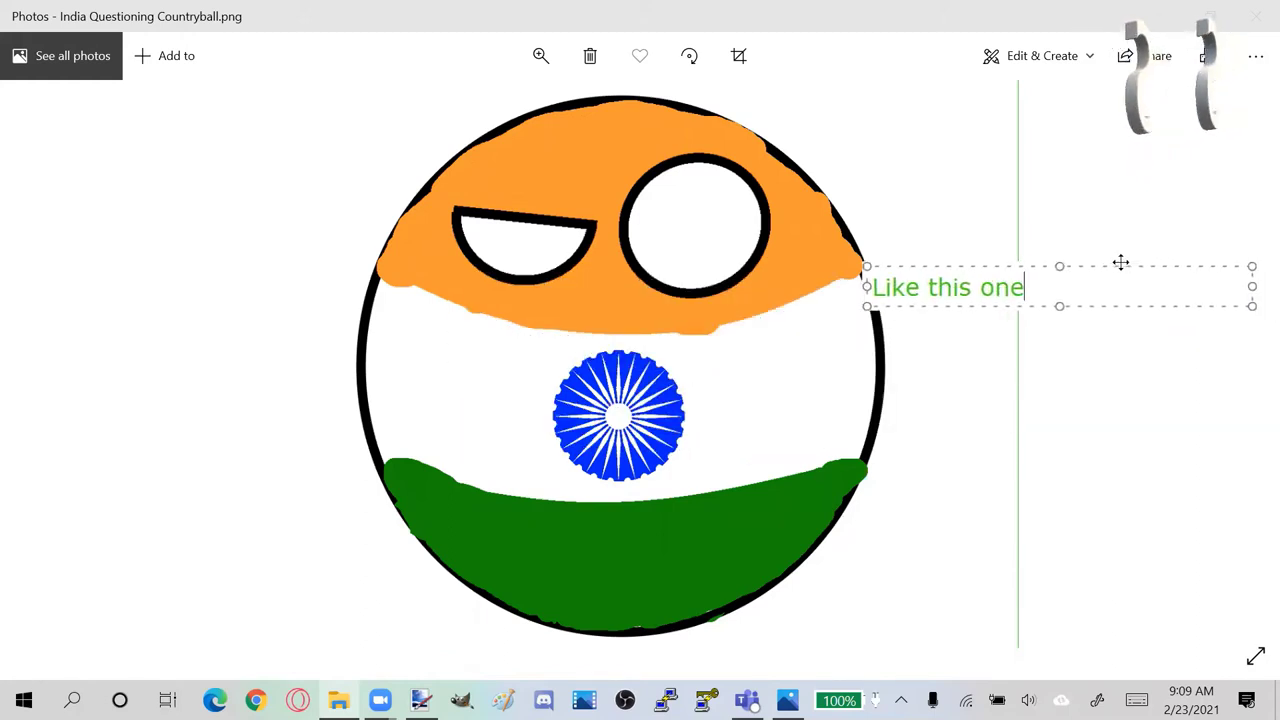
click(820, 151)
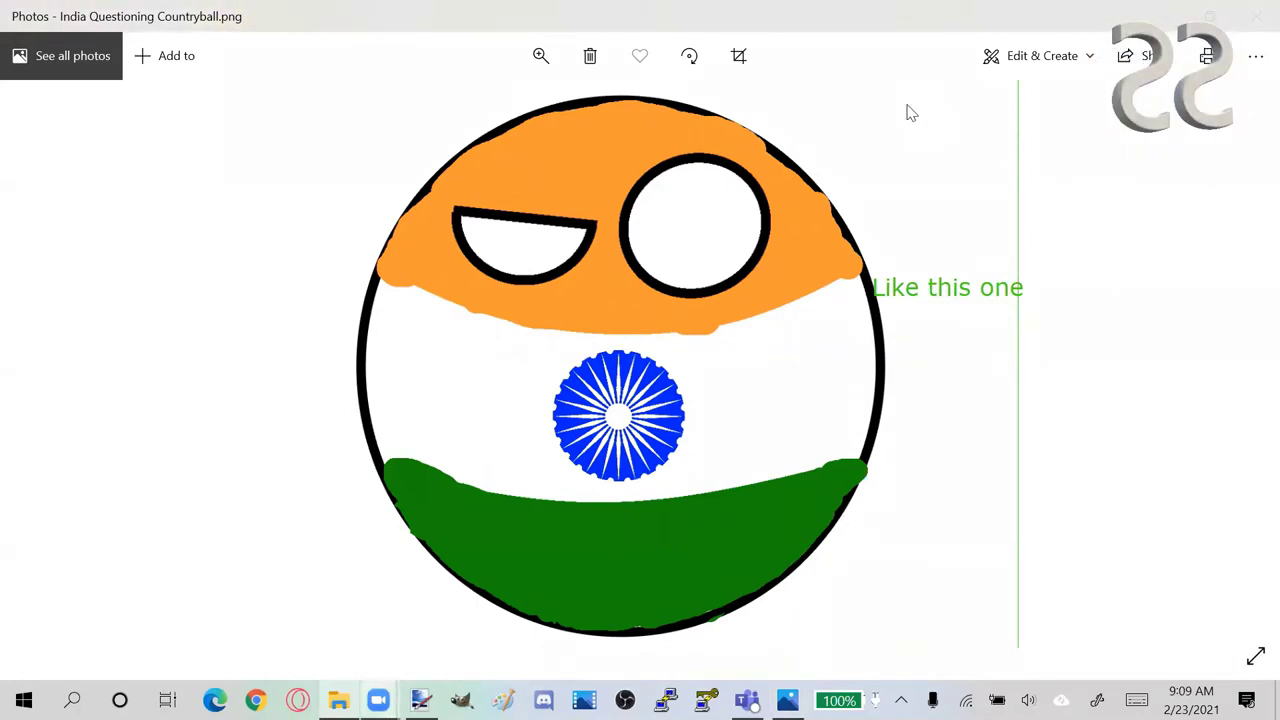
Step: Close the countryball reference image and its folder window
key(alt+F4)
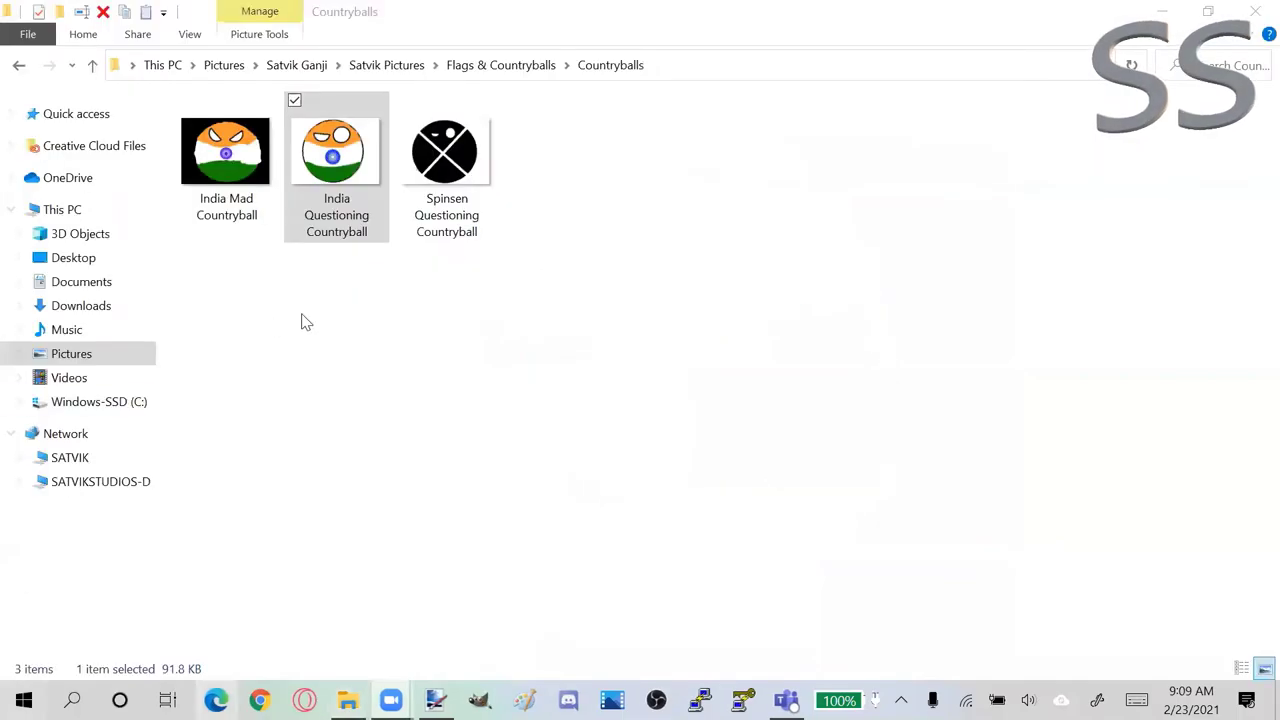
key(alt+F4)
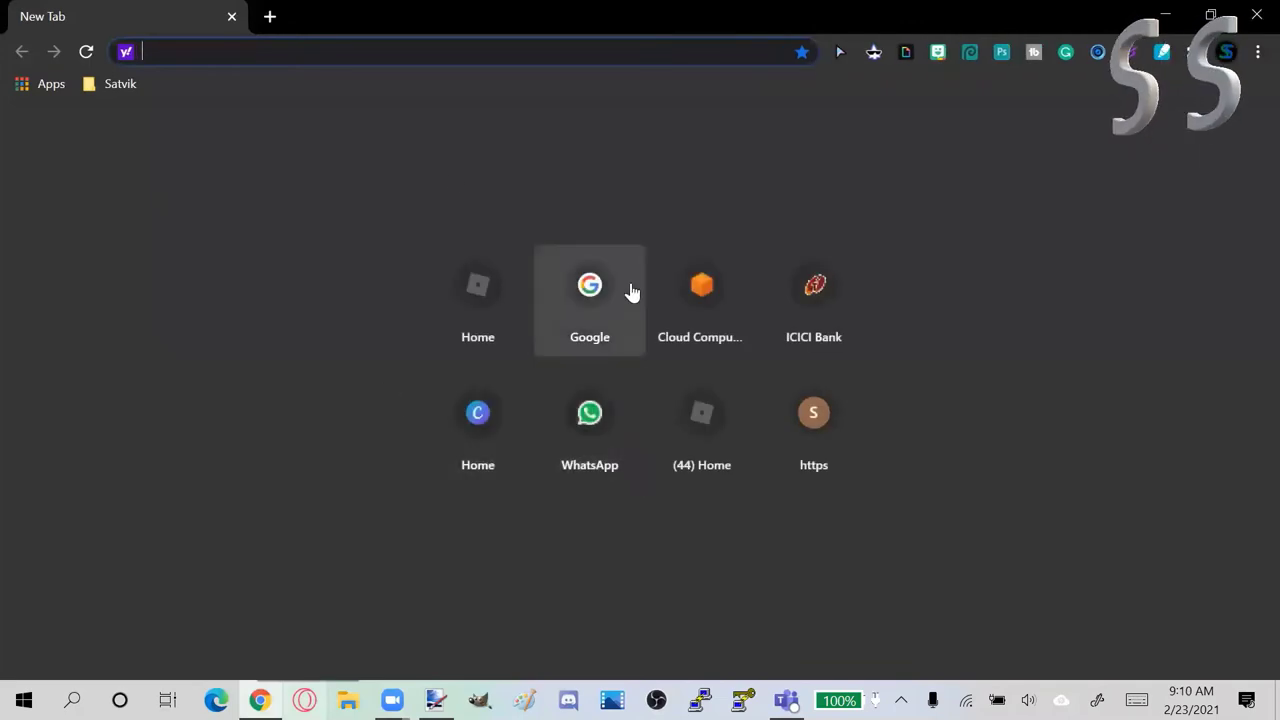
Step: Go to Google and search for "india flag"
text(g)
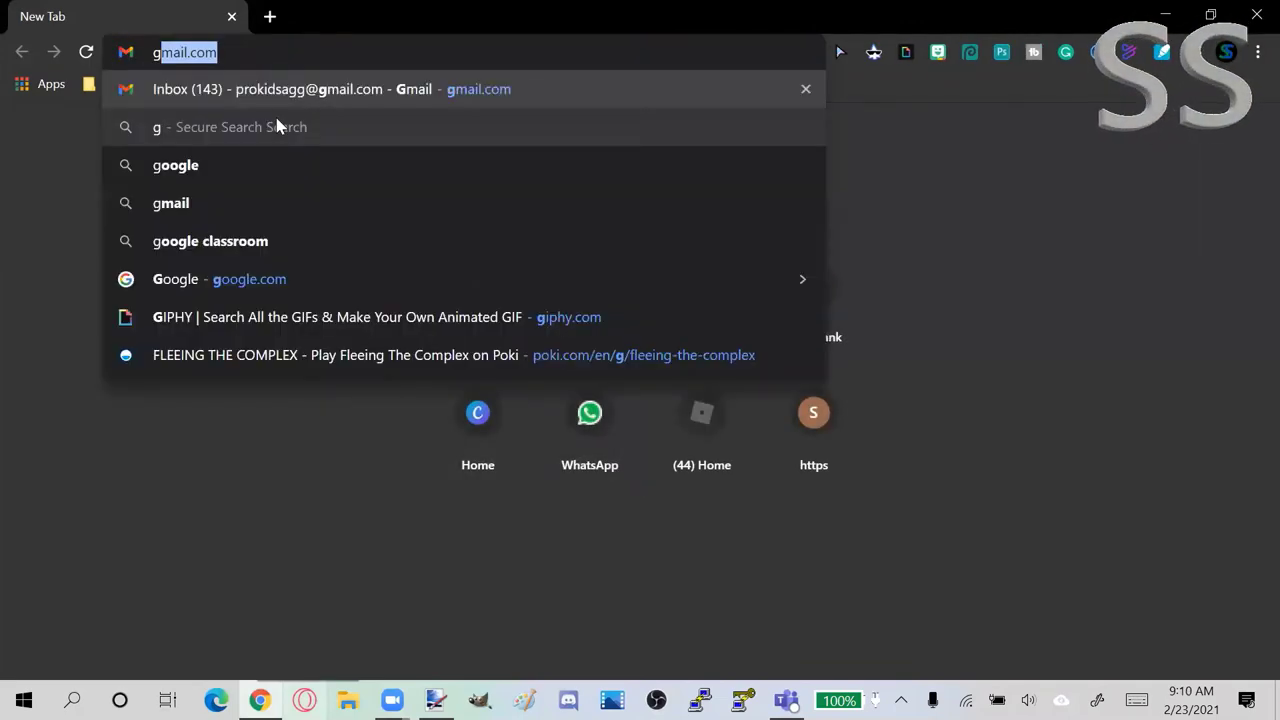
text(o)
key(Return)
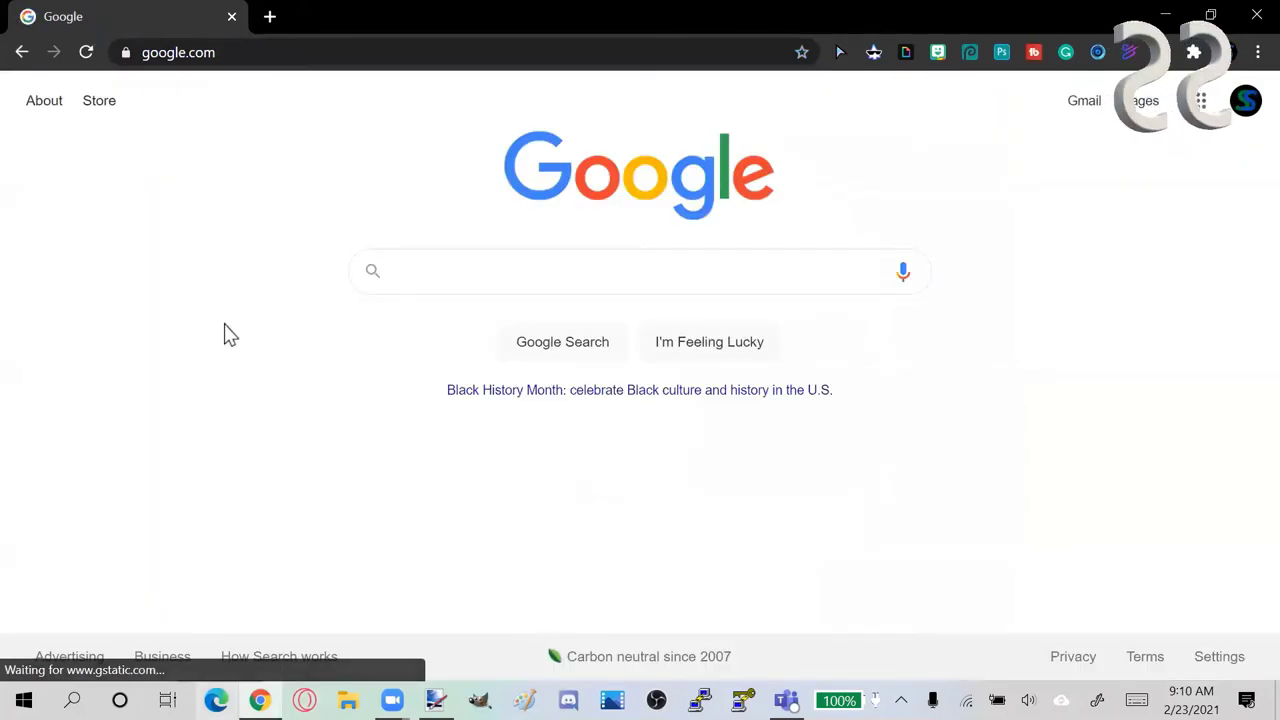
text(India )
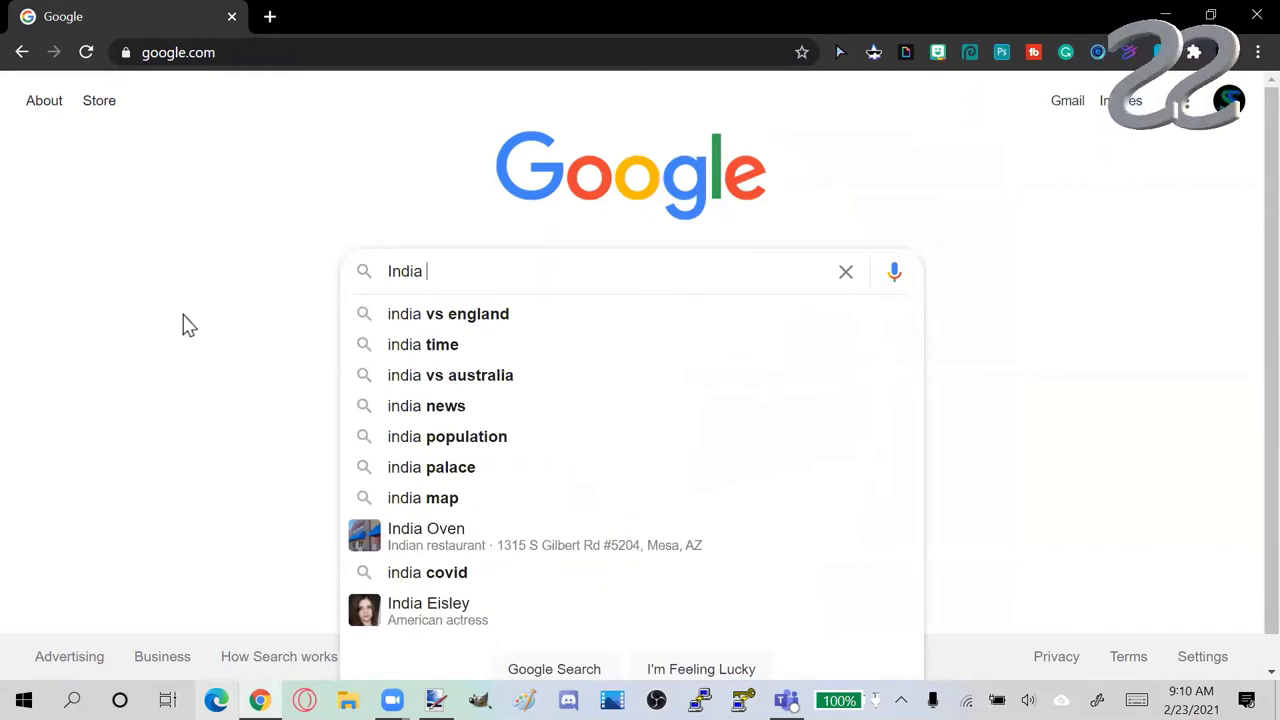
text(f)
click(383, 316)
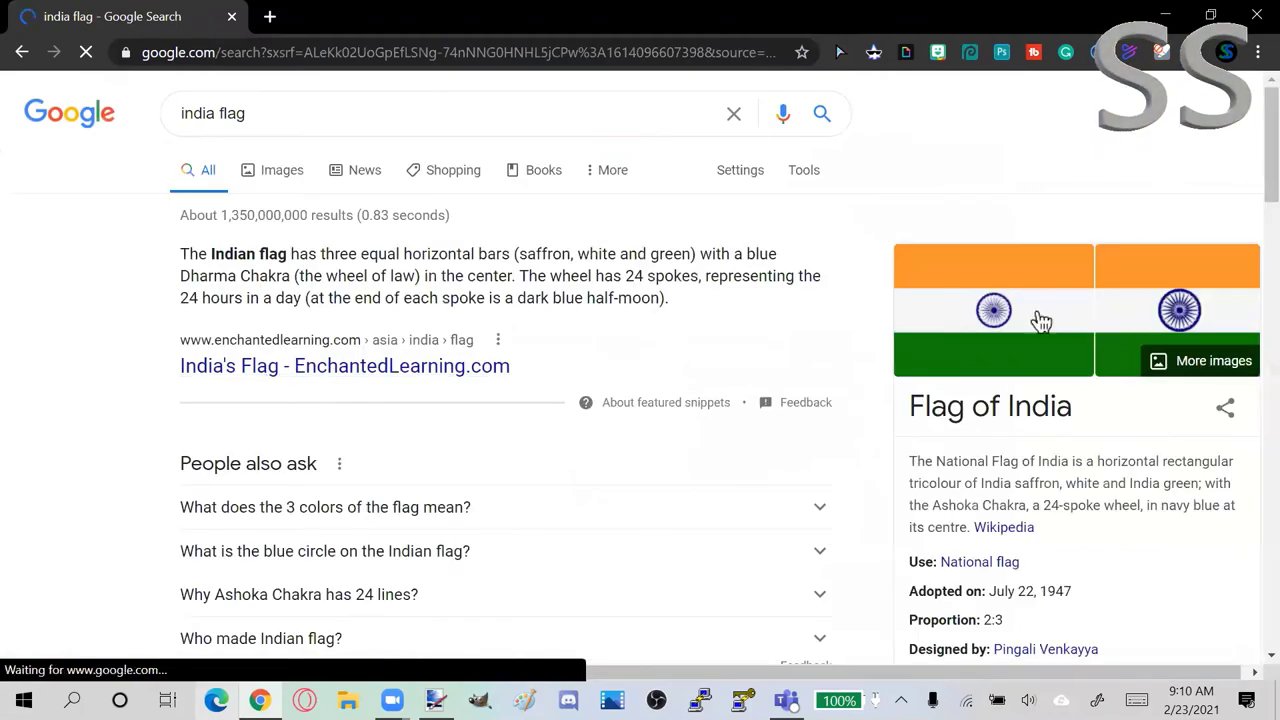
Step: Open the Flag of India image from the search results, copy it, minimize the browser and switch back to paint.net
click(1032, 317)
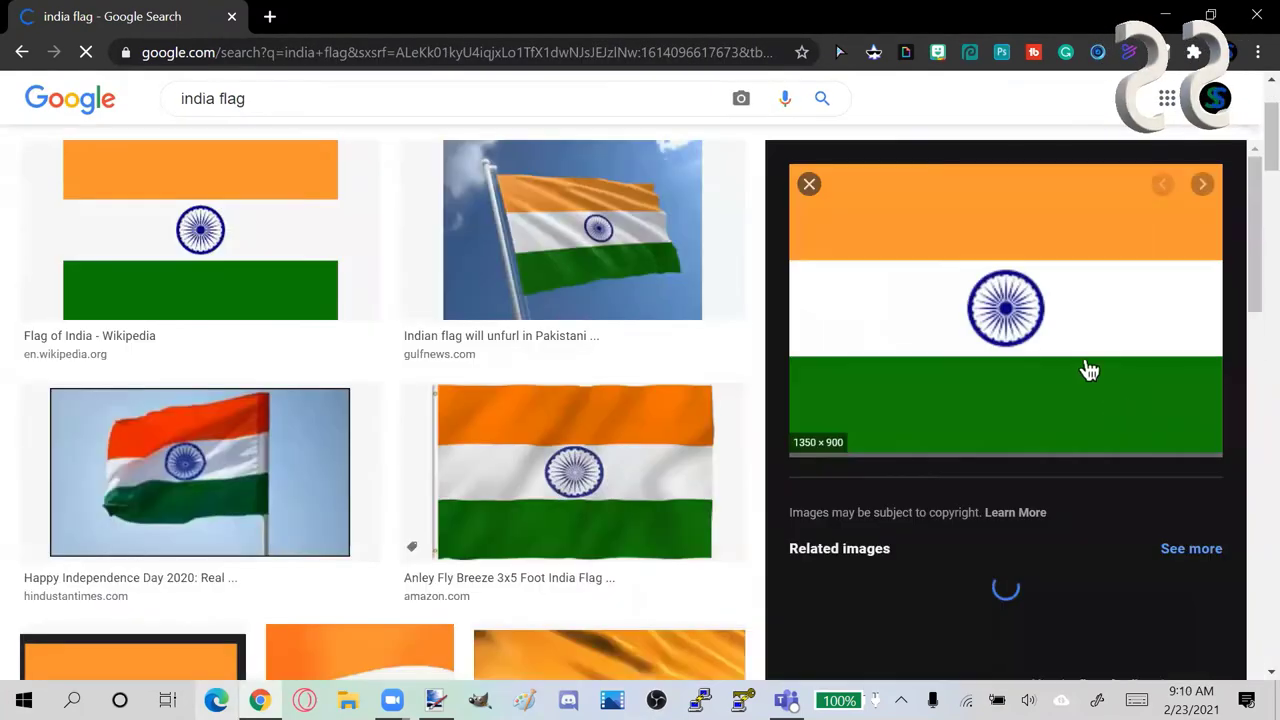
right_click(1020, 333)
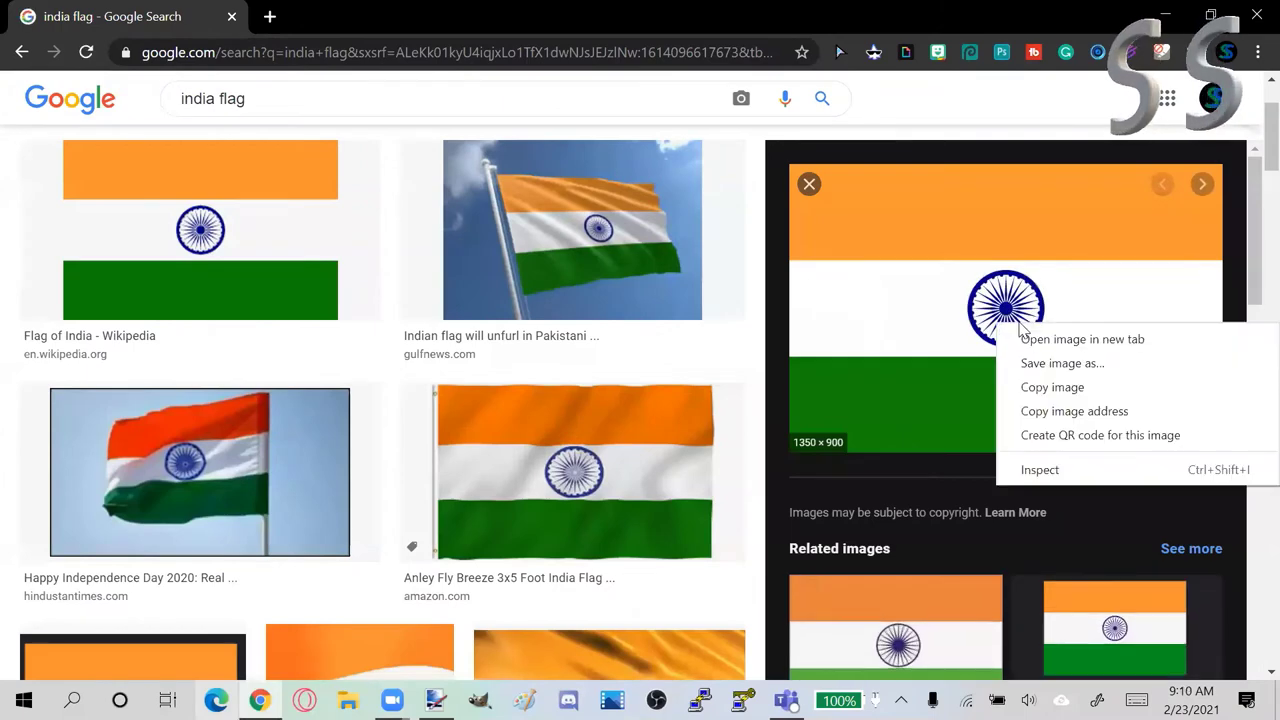
click(1050, 391)
click(1165, 16)
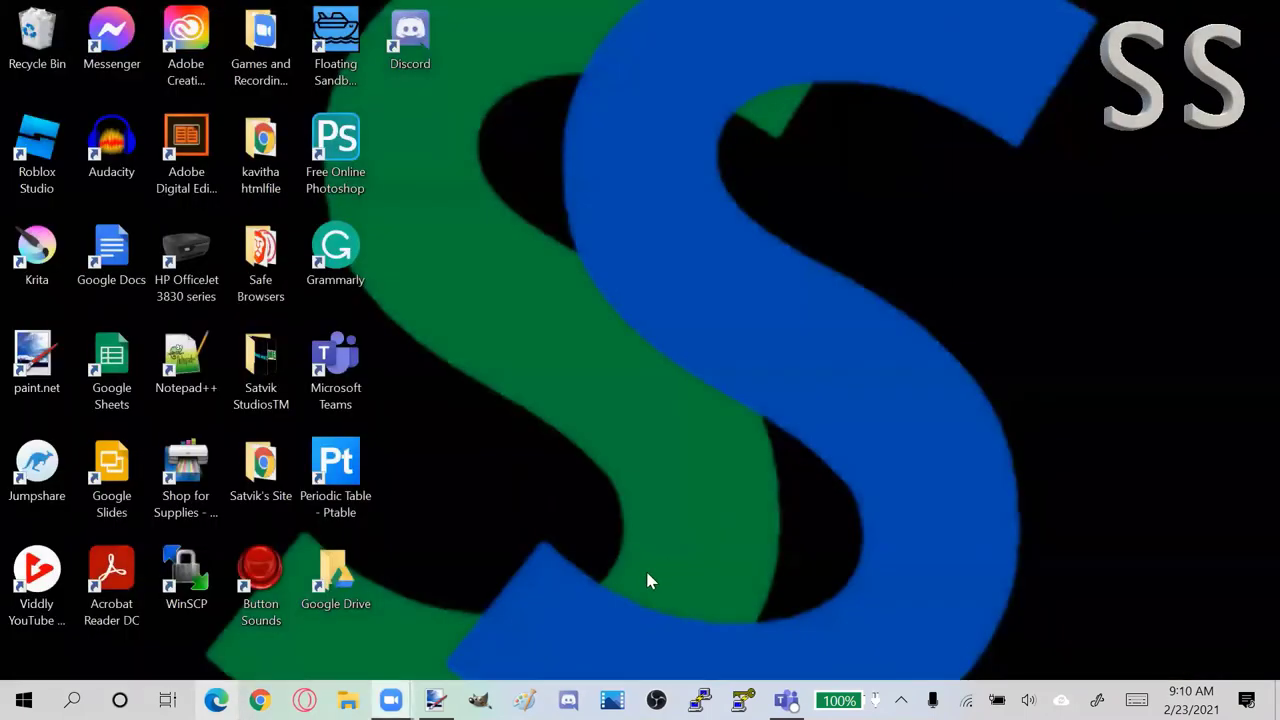
click(435, 700)
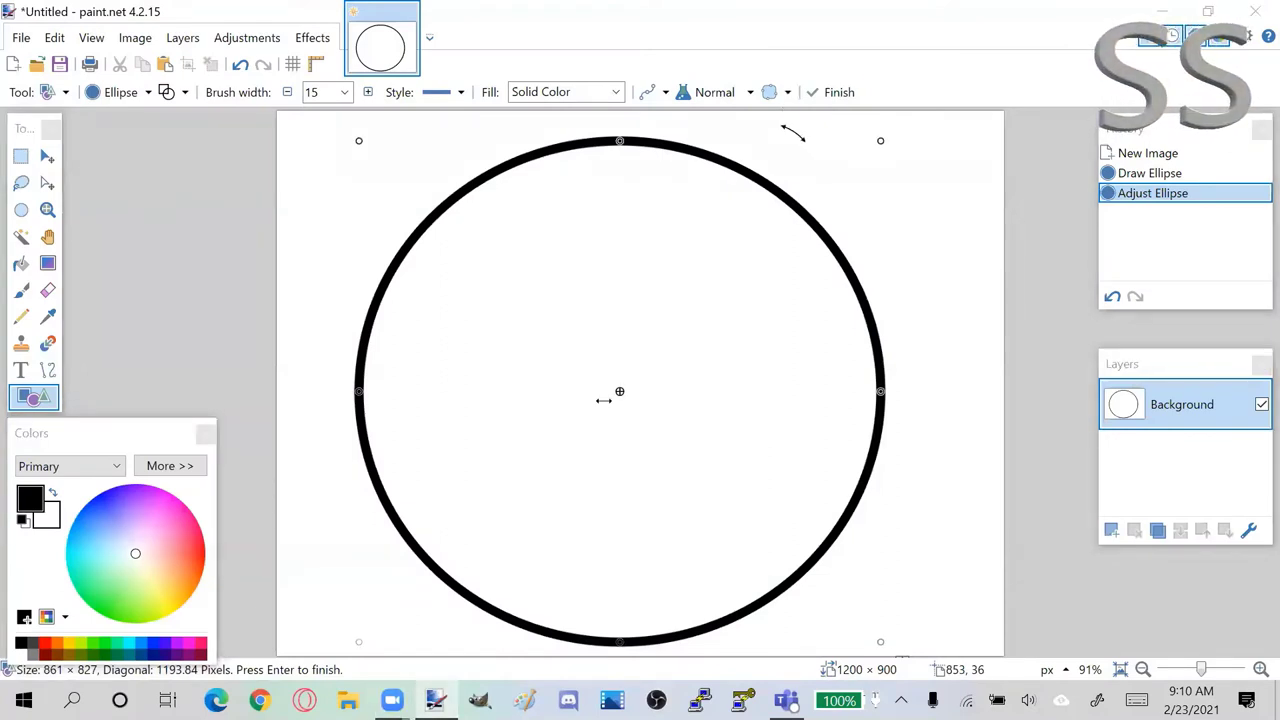
Step: Write the annotation 'Now click "New Page' across the circle, erase its text and dismiss the text box
click(605, 399)
text(Now click )
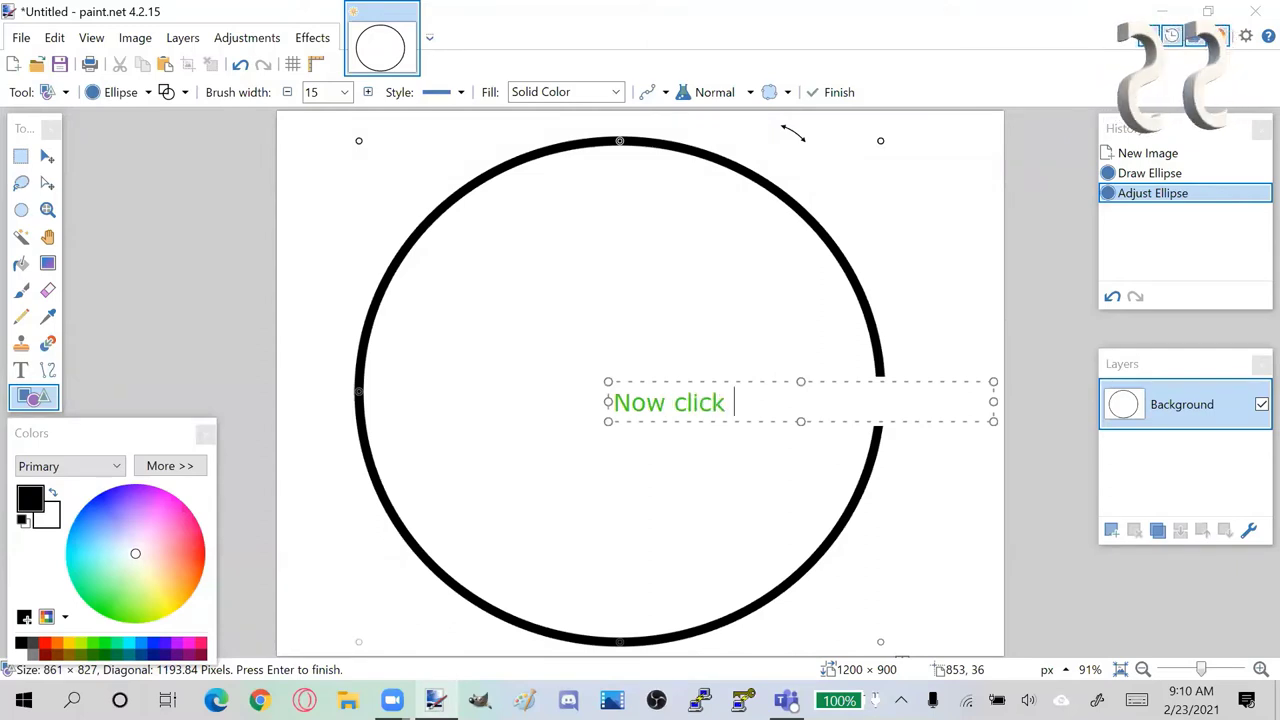
text("N)
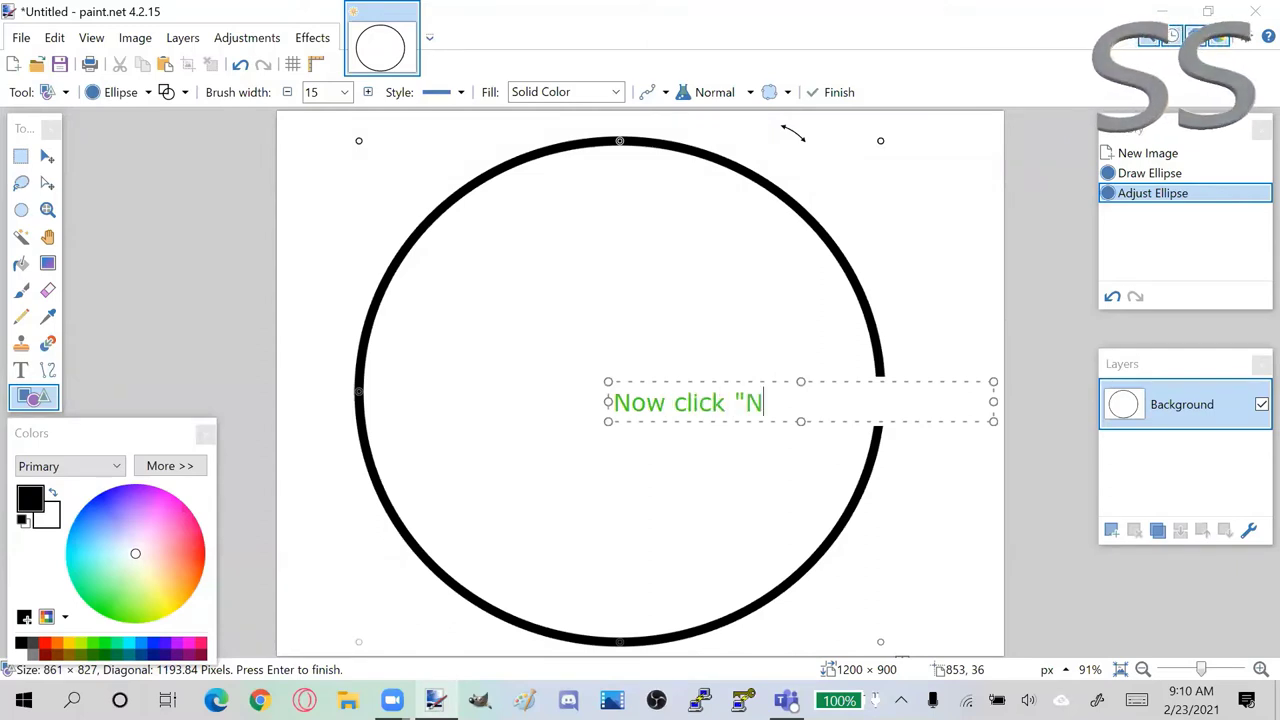
text(ew)
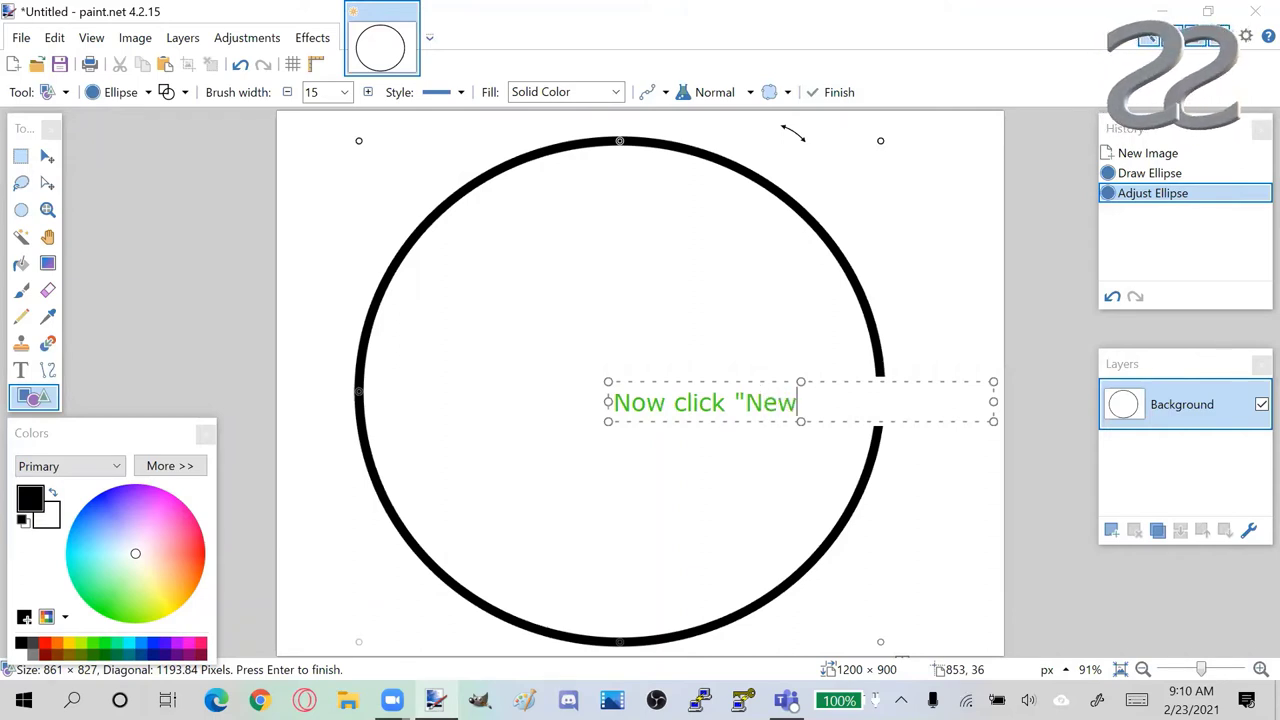
text( Page)
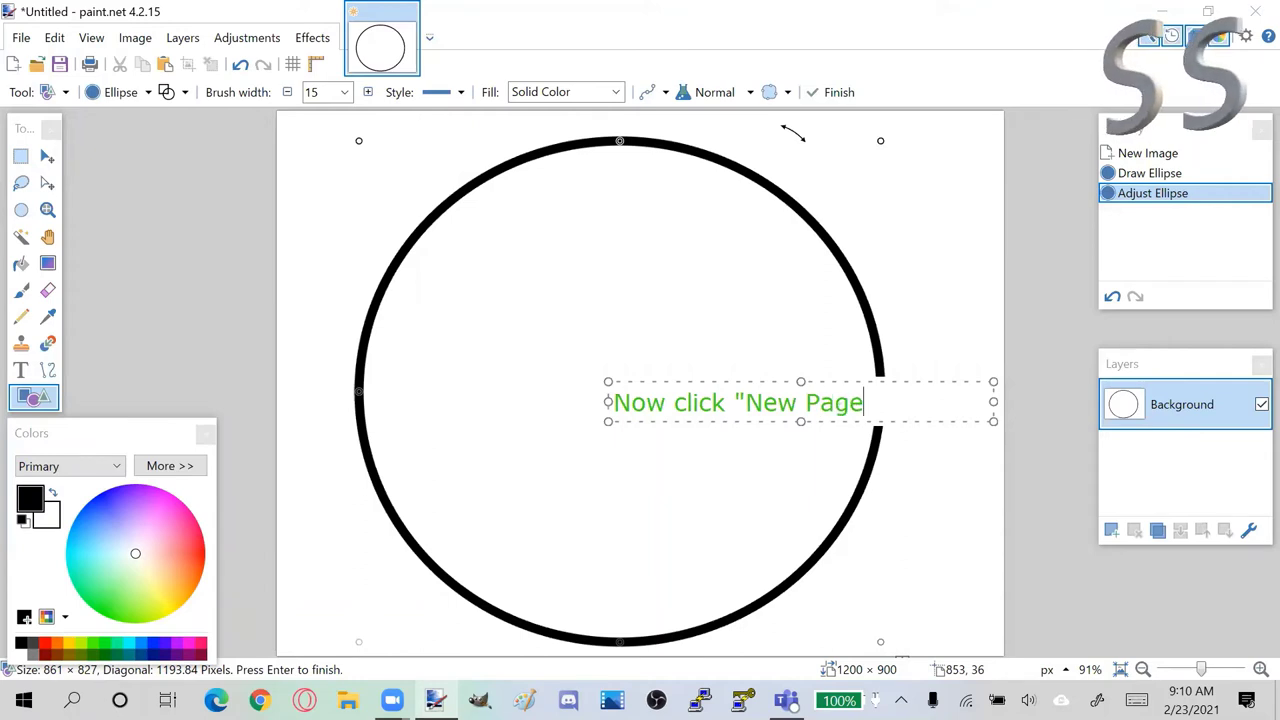
key(BackSpace)
key(BackSpace)
key(BackSpace)
key(BackSpace)
key(BackSpace)
key(BackSpace)
key(BackSpace)
key(BackSpace)
key(BackSpace)
key(BackSpace)
key(BackSpace)
key(BackSpace)
key(BackSpace)
key(BackSpace)
key(BackSpace)
key(BackSpace)
key(BackSpace)
key(BackSpace)
key(BackSpace)
key(BackSpace)
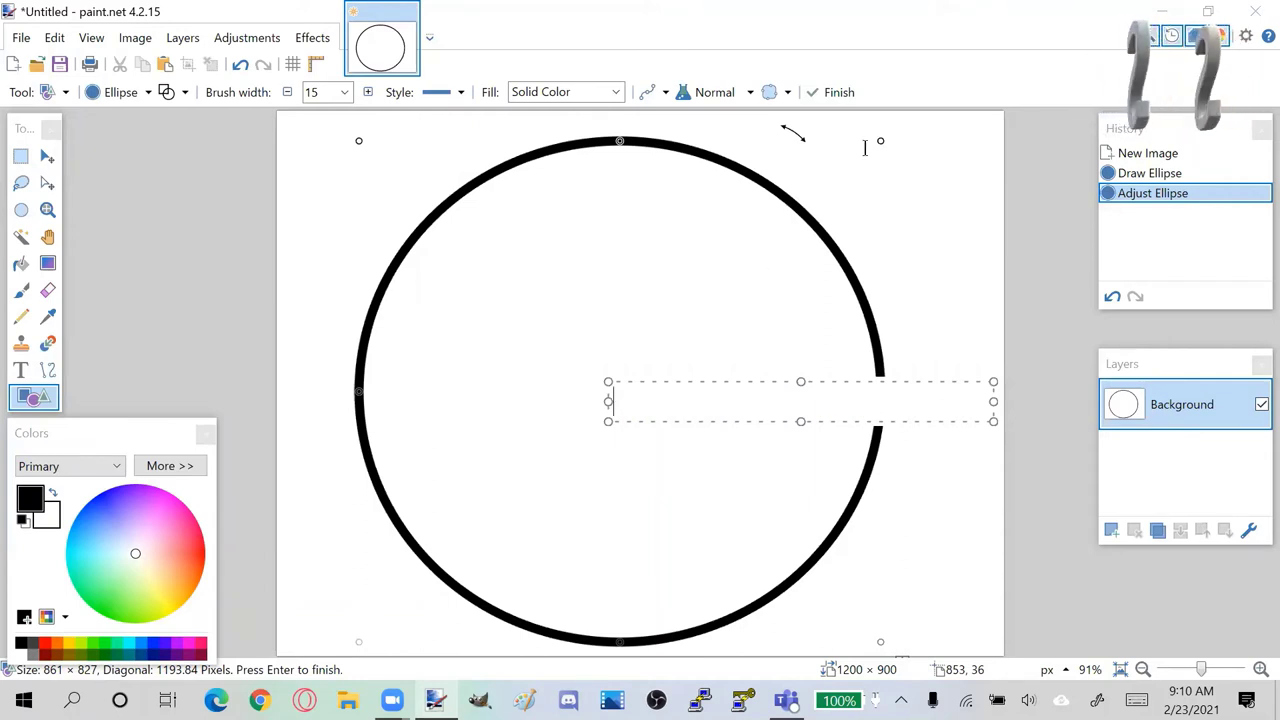
key(Escape)
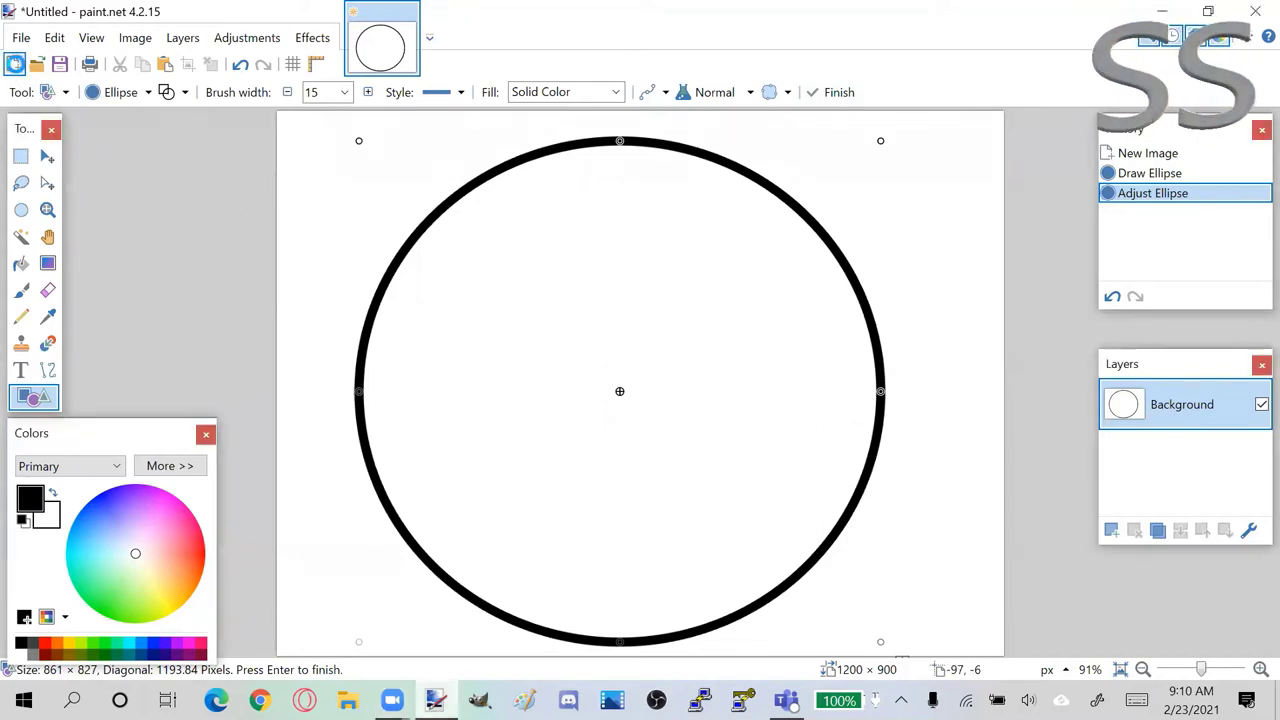
Step: Create a new blank image of 1350 × 900 pixels
click(13, 64)
click(627, 470)
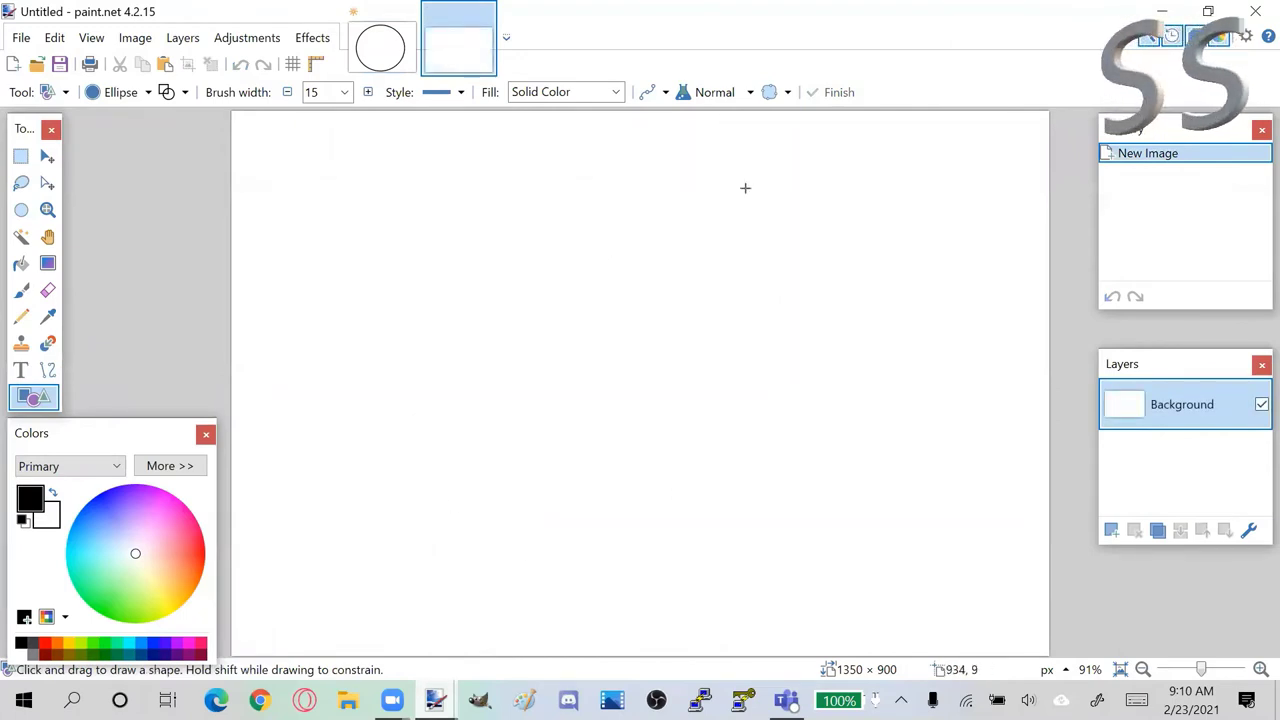
Step: Write the annotation "Do Ctrl+V" on the blank canvas and erase it again
click(469, 277)
text(Do Ctrl+V)
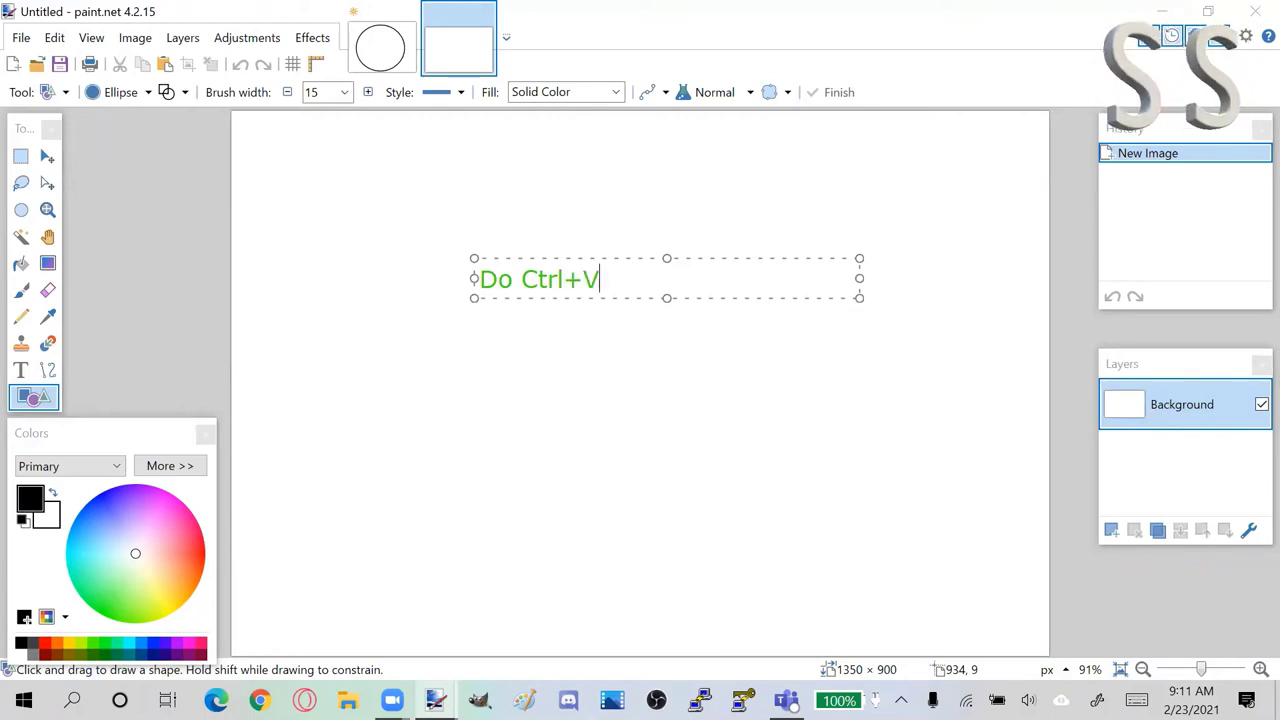
key(BackSpace)
key(BackSpace)
key(BackSpace)
key(BackSpace)
key(BackSpace)
key(BackSpace)
key(BackSpace)
key(BackSpace)
key(BackSpace)
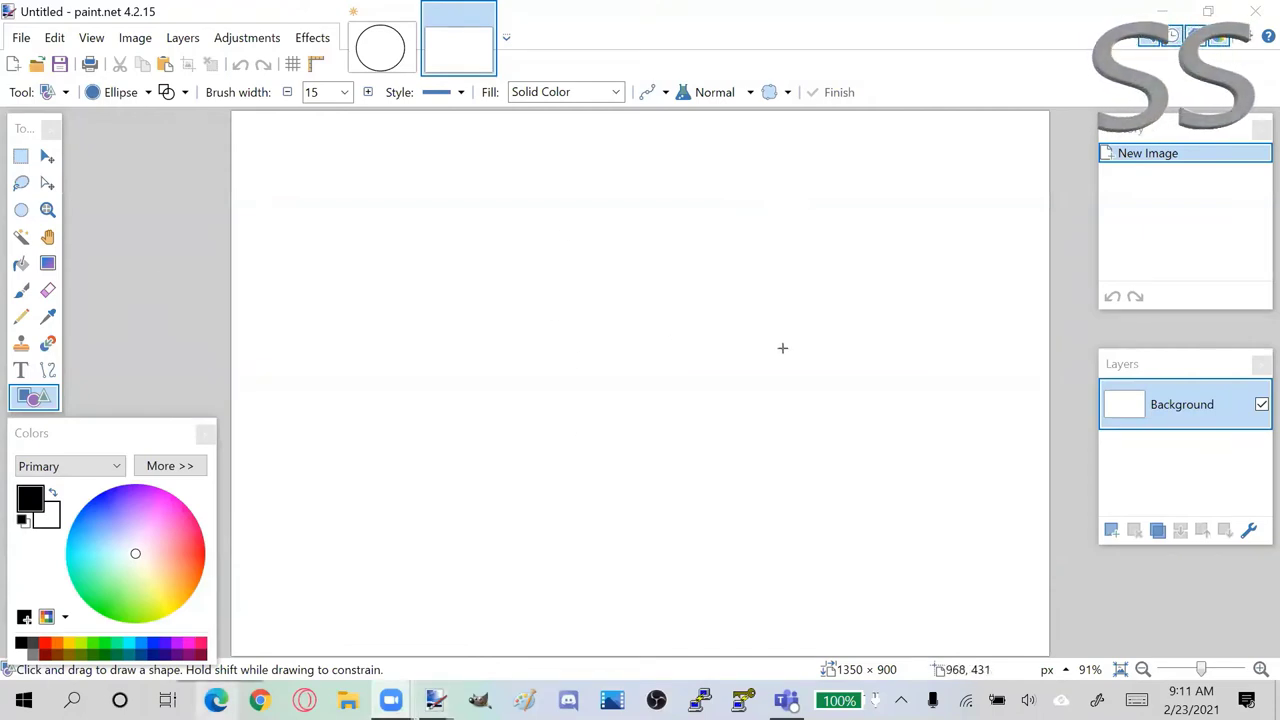
Step: Undo the stray tiny ellipse and paste the copied Indian flag into the blank image
drag(697, 366, 690, 380)
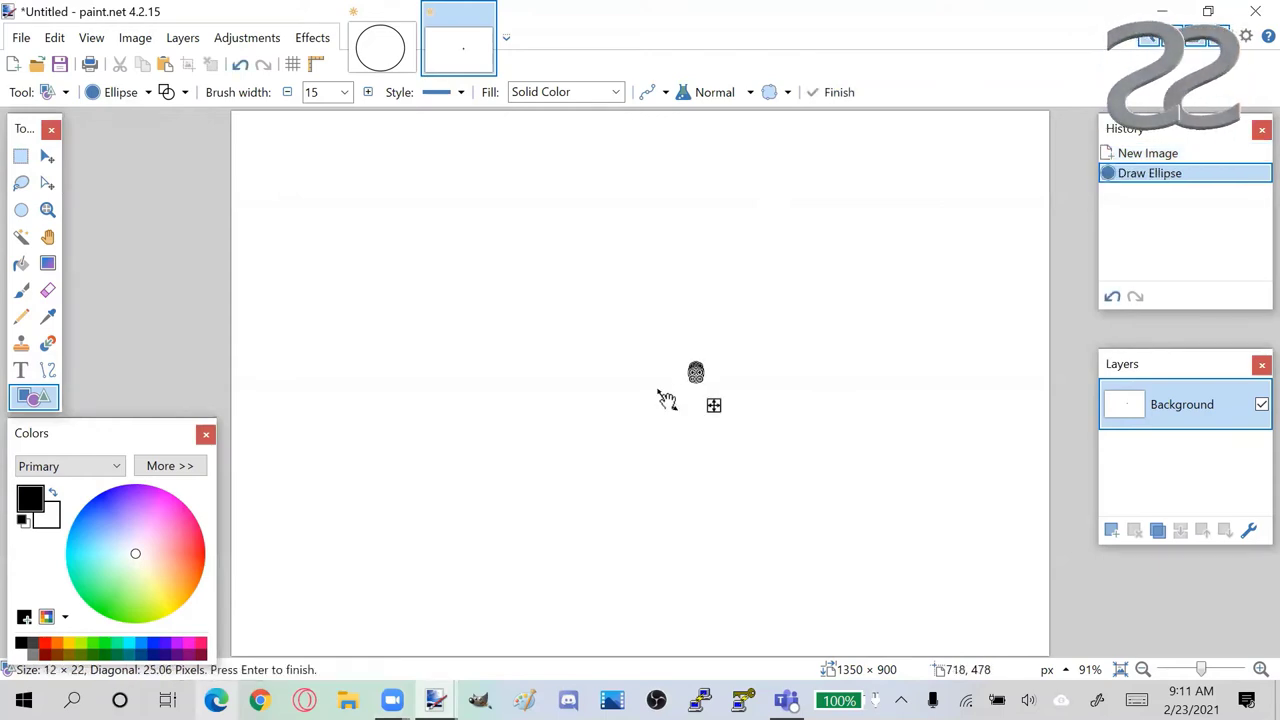
key(ctrl+z)
key(ctrl+v)
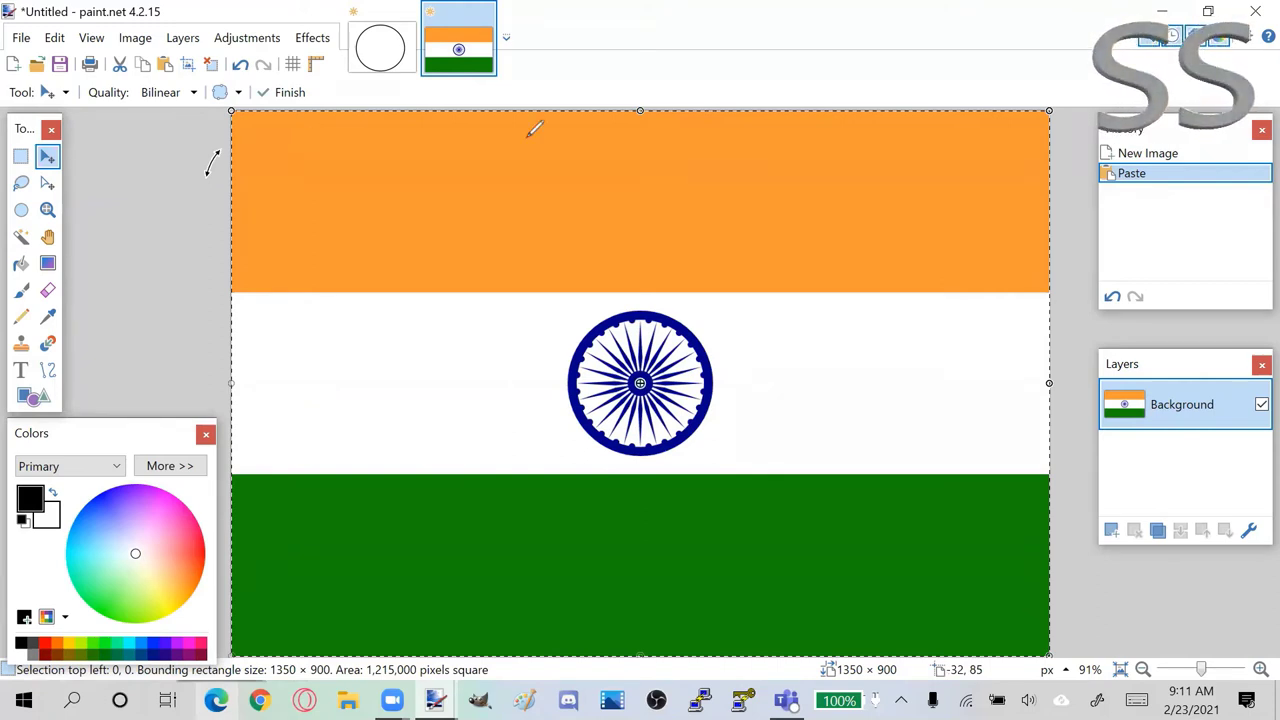
Step: Write the annotation "Now Fol" on the flag's orange band, erase its text and dismiss the text box
click(491, 214)
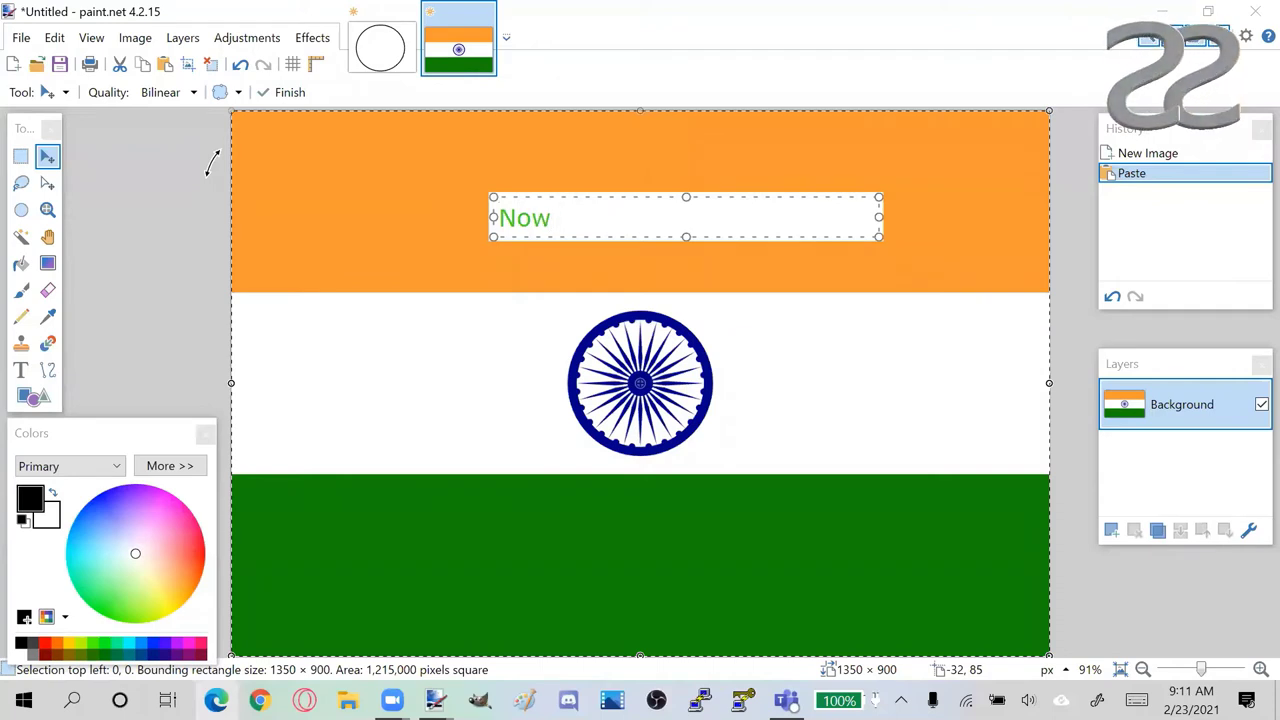
text(Now Follow)
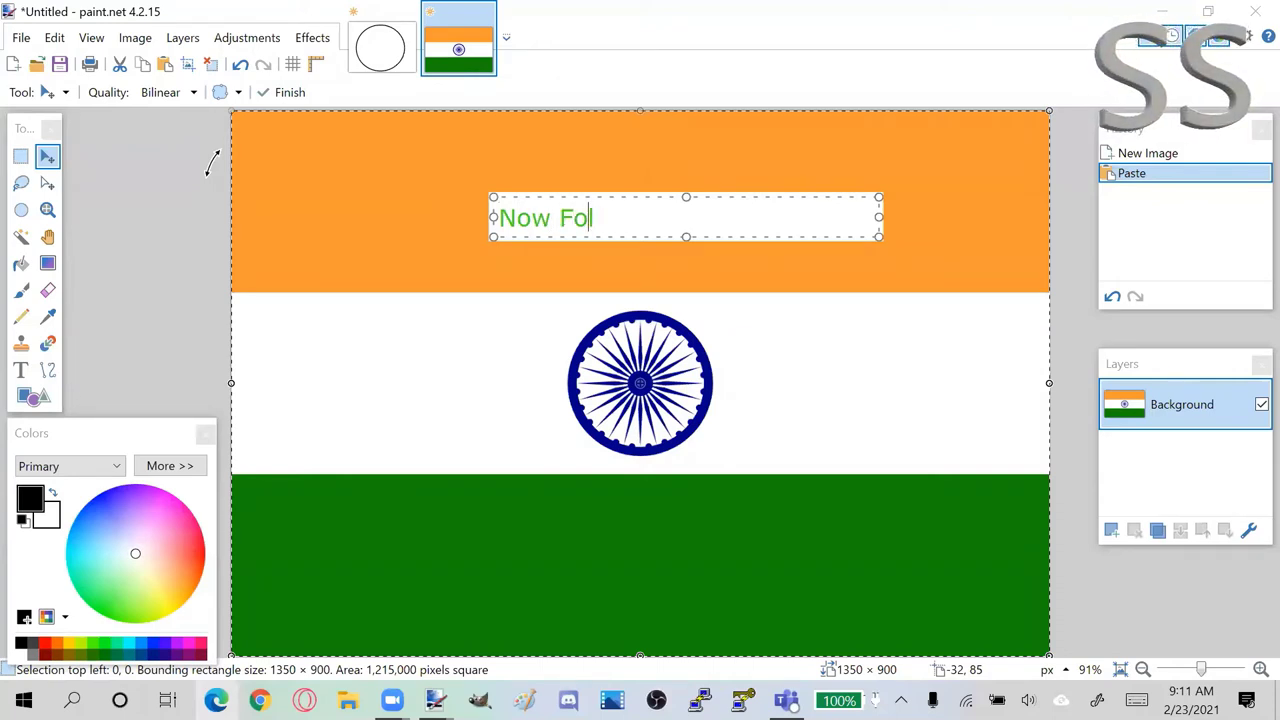
key(BackSpace)
key(BackSpace)
key(BackSpace)
key(BackSpace)
key(BackSpace)
key(BackSpace)
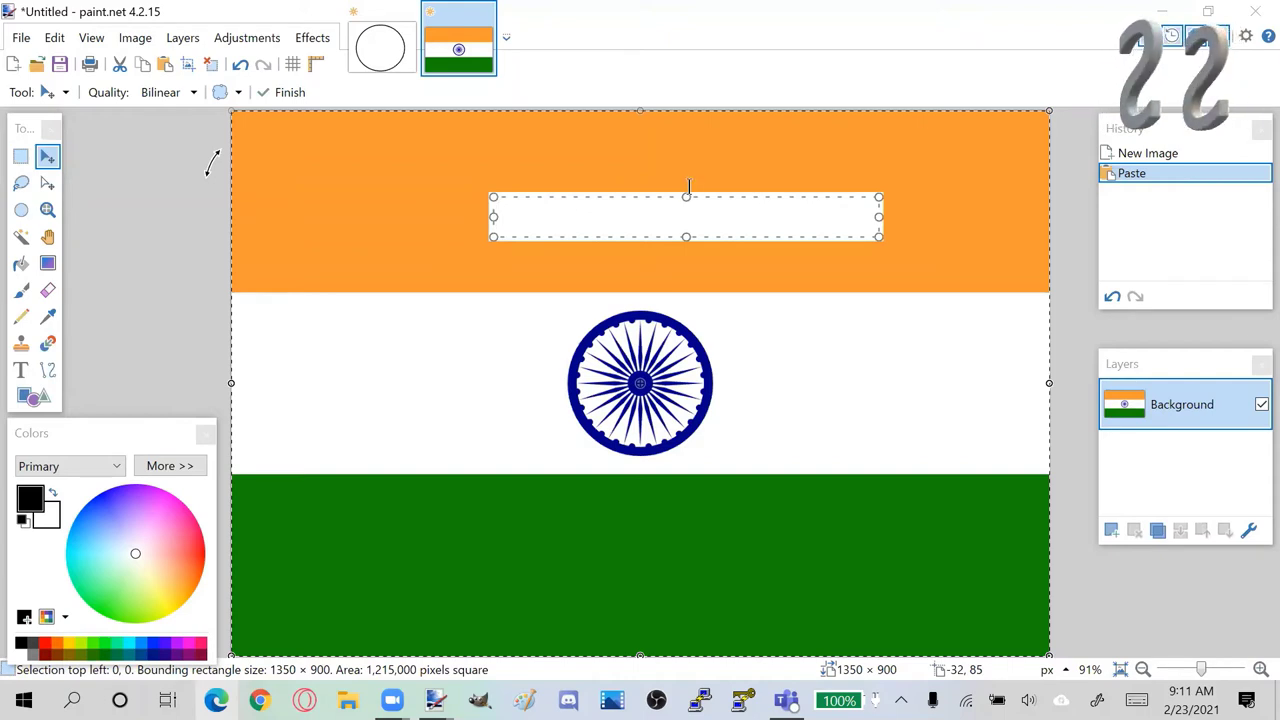
key(Escape)
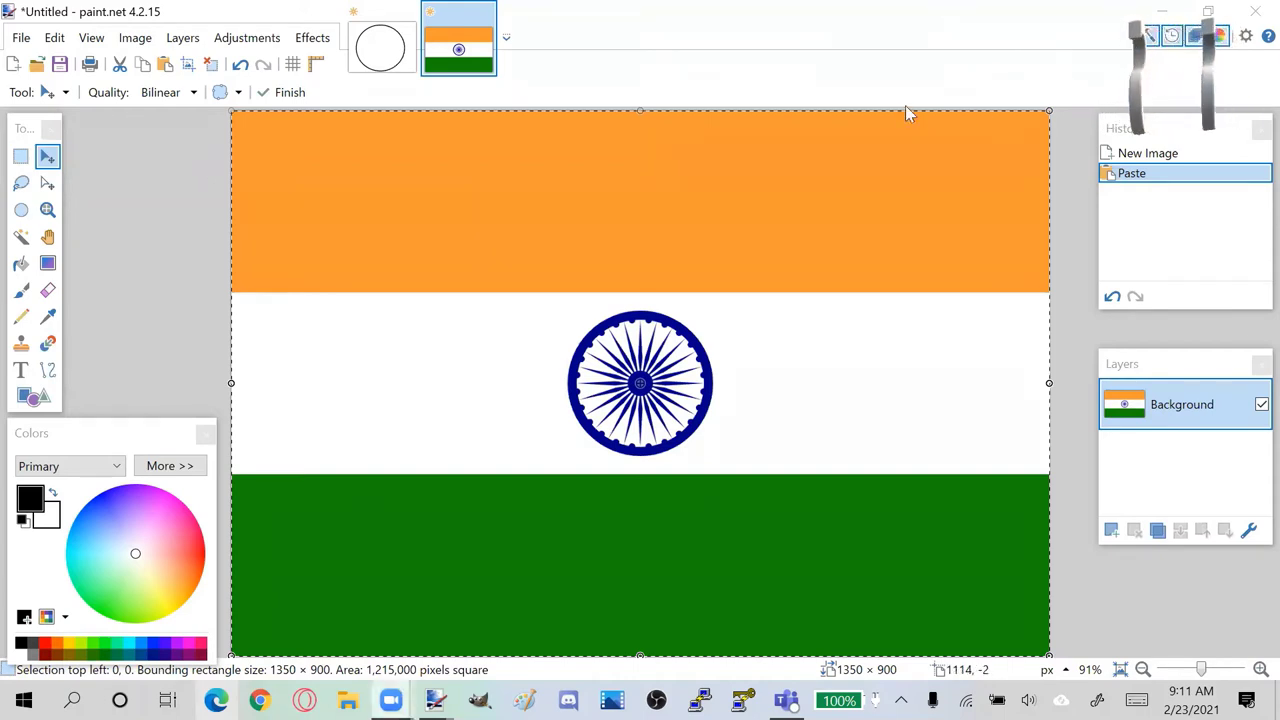
Step: Sample the orange of the flag's upper band with the Color Picker and switch to the circle image
click(47, 318)
click(380, 191)
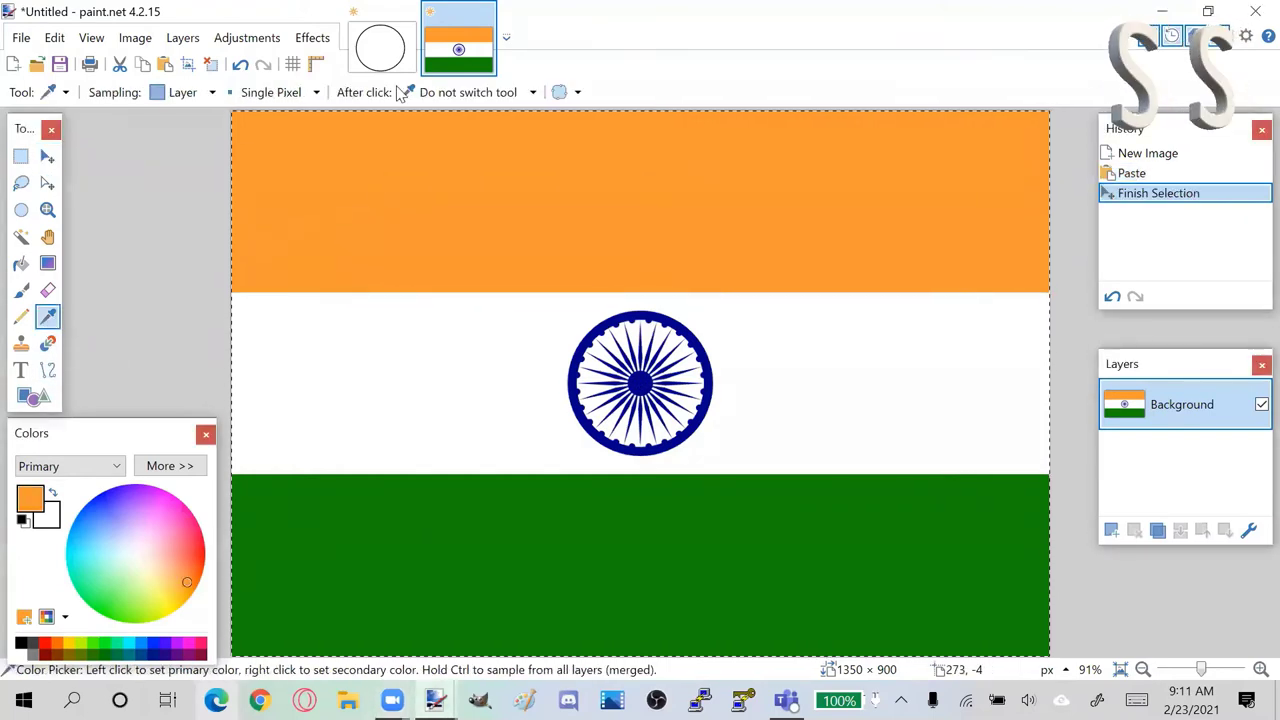
click(385, 45)
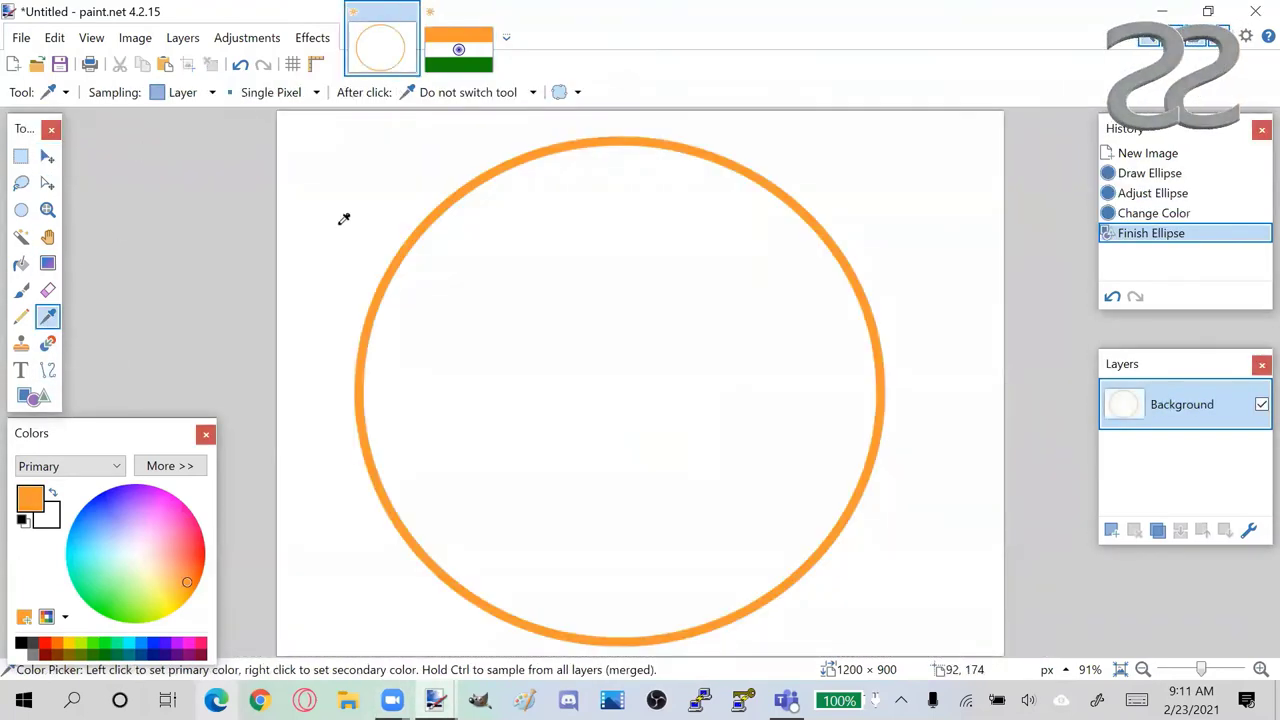
Step: Set the primary color to black and fill the circle's outline with it using the Paint Bucket
click(20, 644)
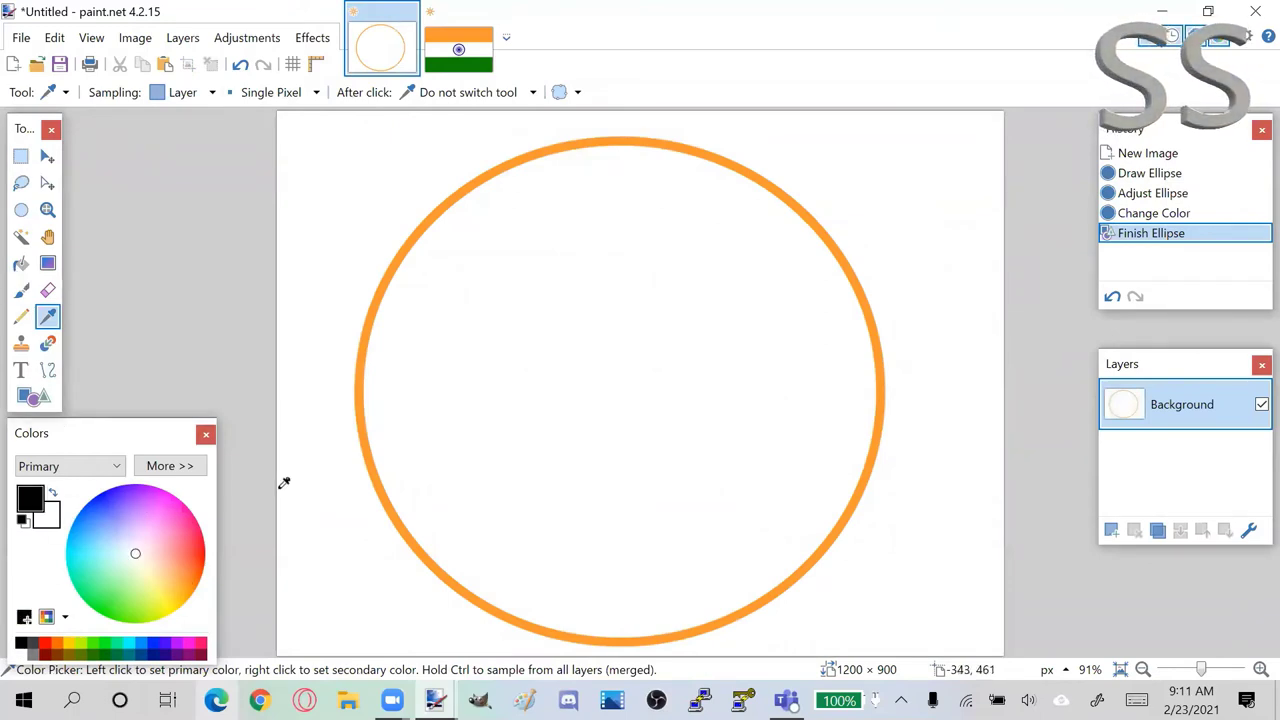
click(361, 410)
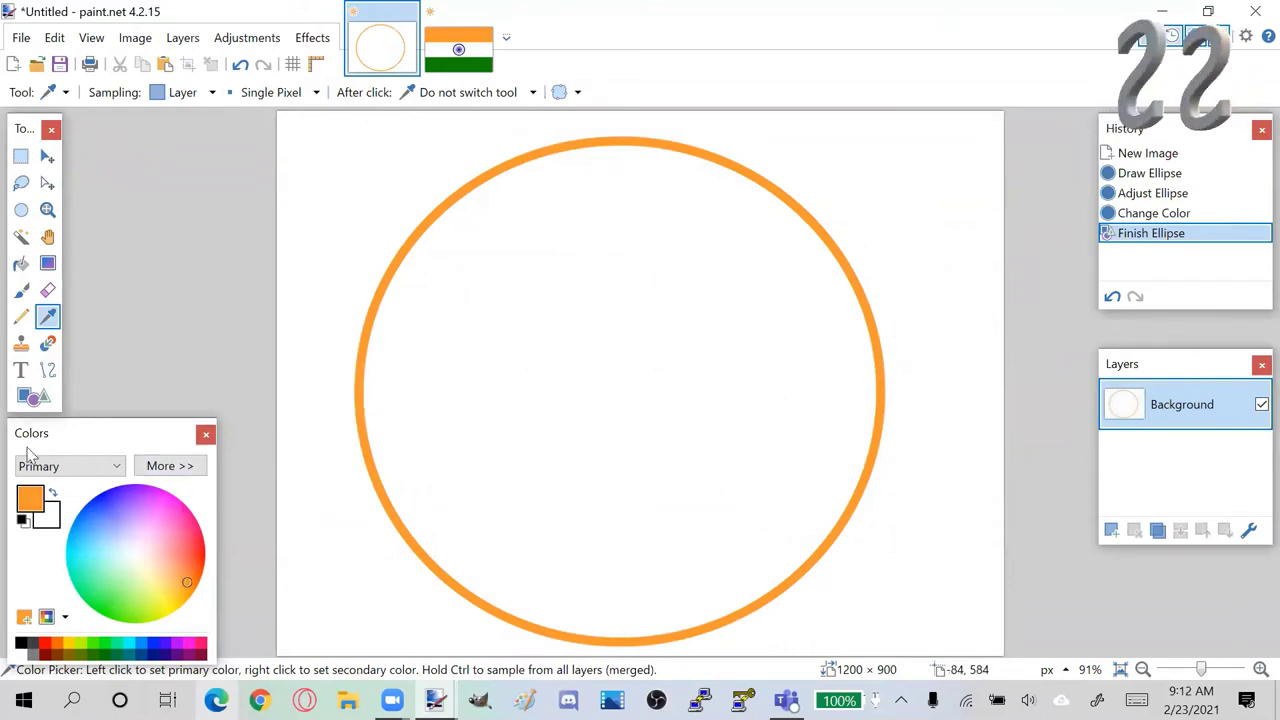
click(21, 643)
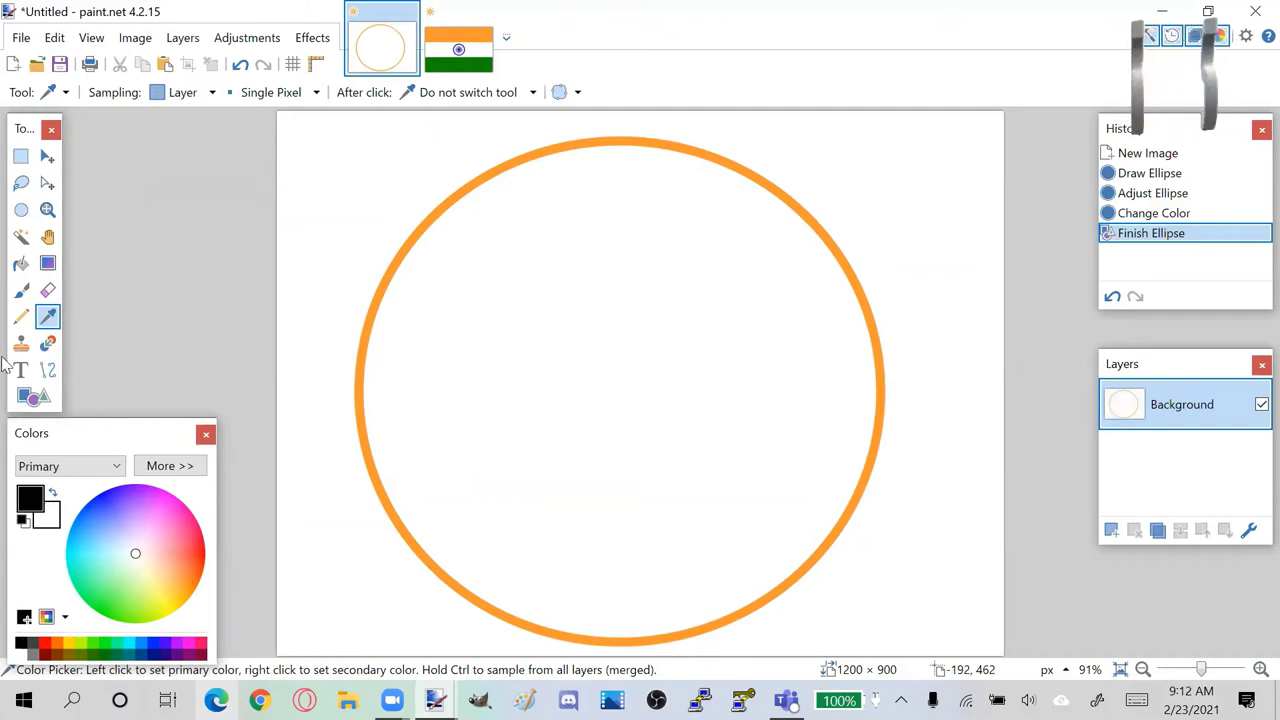
click(21, 263)
click(369, 318)
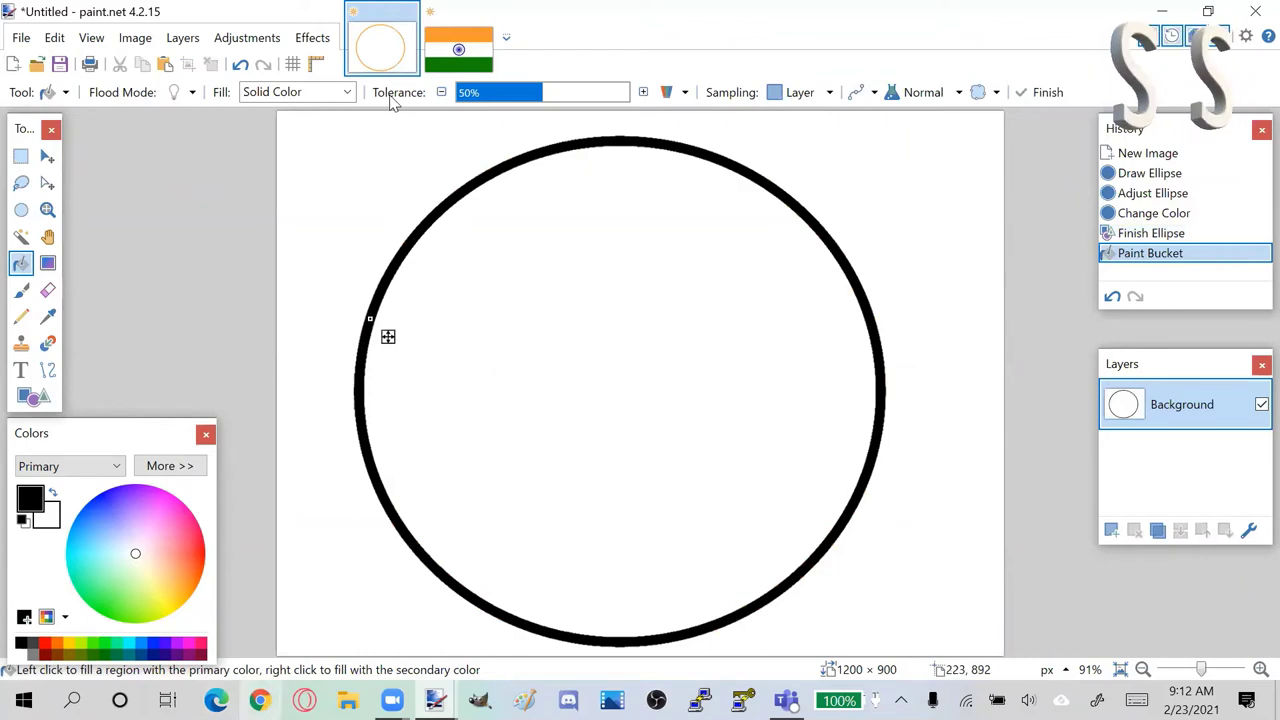
Step: Pick the flag's orange band as the primary color again and return to the image with the black circle
click(21, 290)
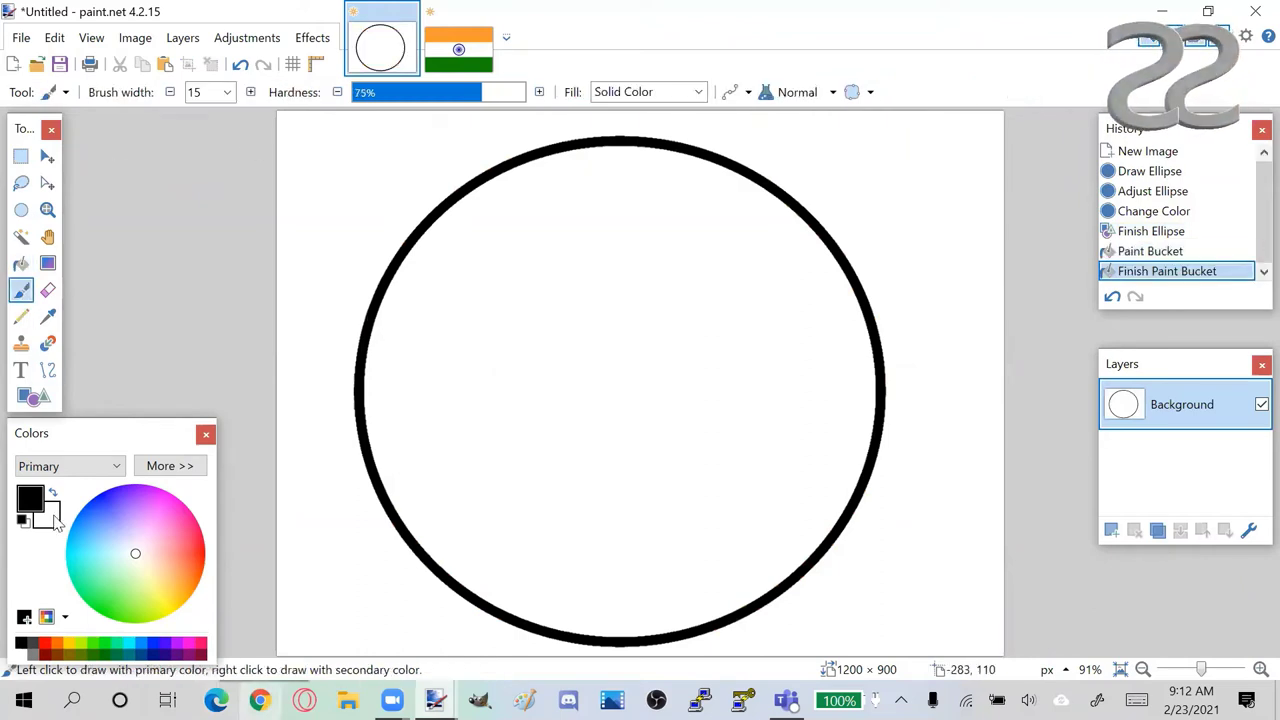
click(47, 316)
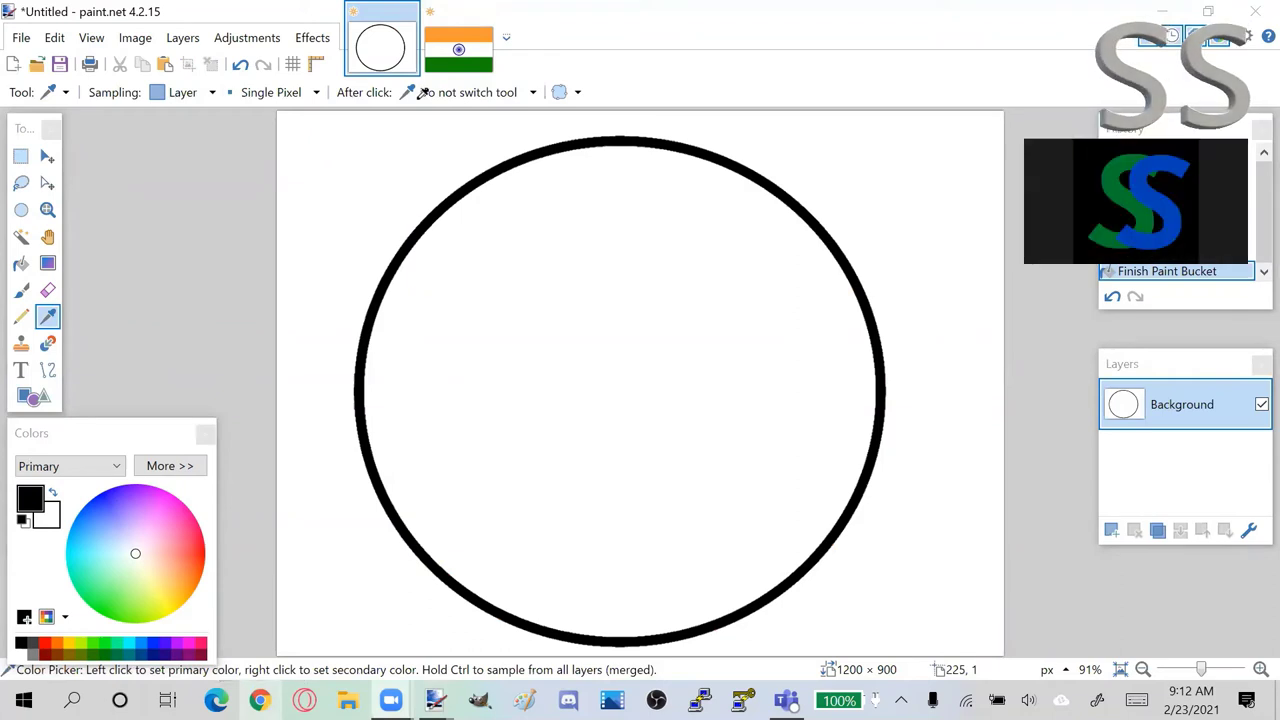
click(458, 45)
click(483, 203)
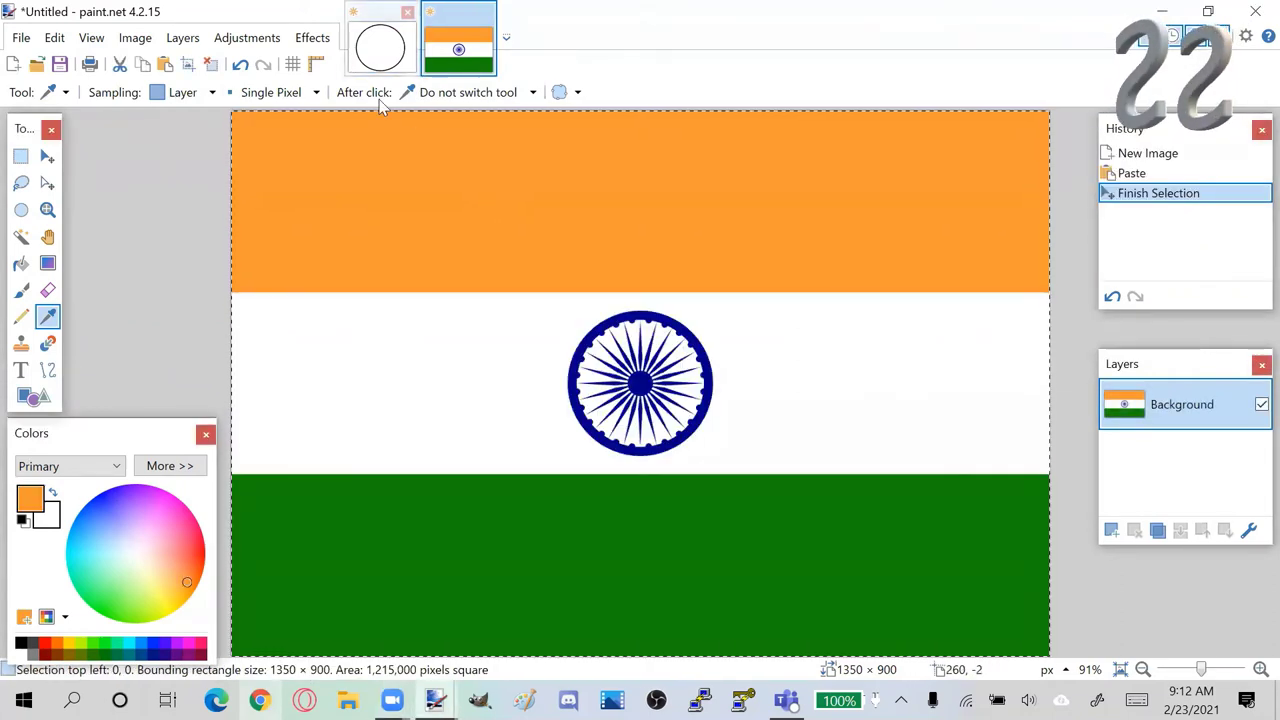
click(380, 45)
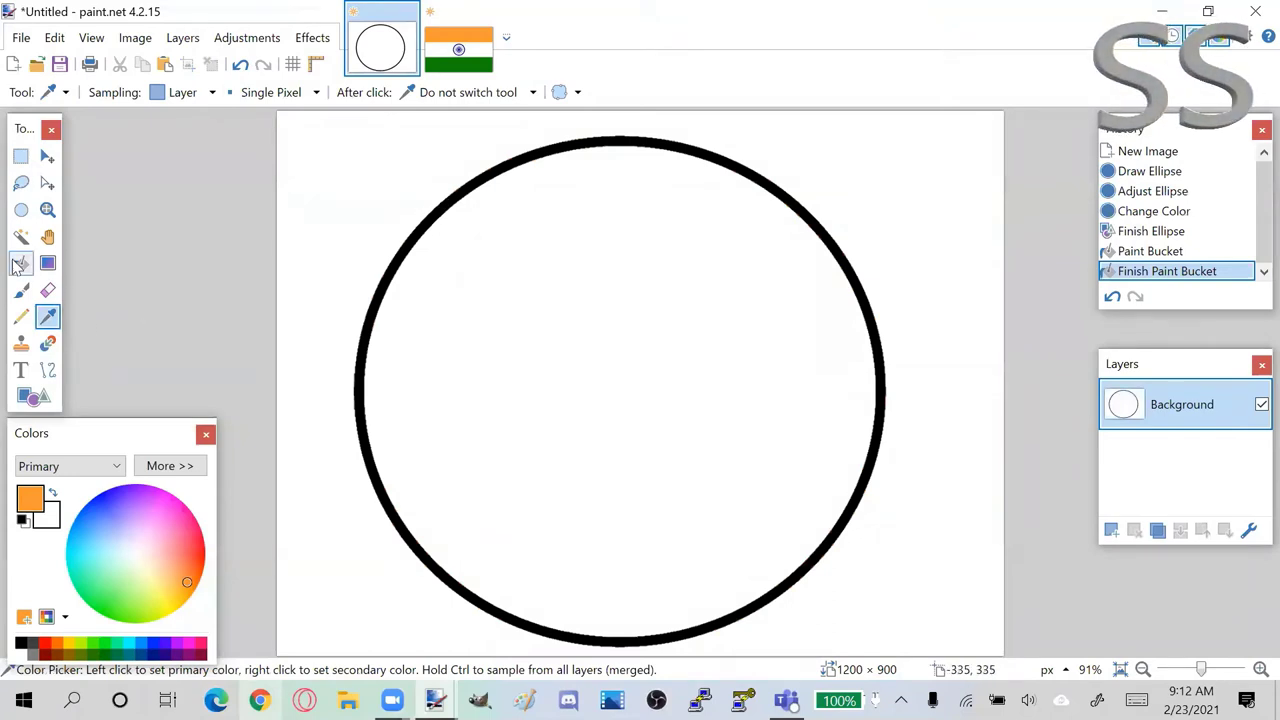
Step: Draw a nearly horizontal orange line about 769 pixels long across the upper part of the circle with brush width 15
click(47, 370)
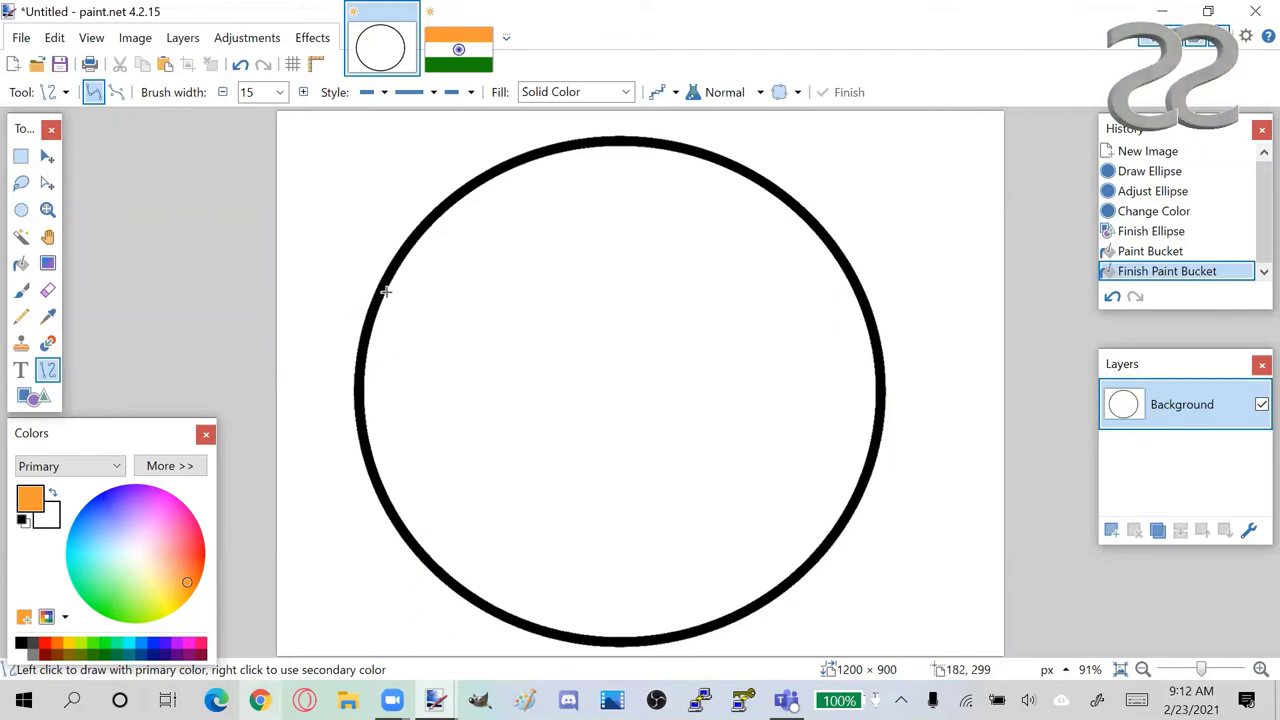
mouse_move(386, 291)
mouse_down()
mouse_move(682, 305)
mouse_move(849, 289)
mouse_up()
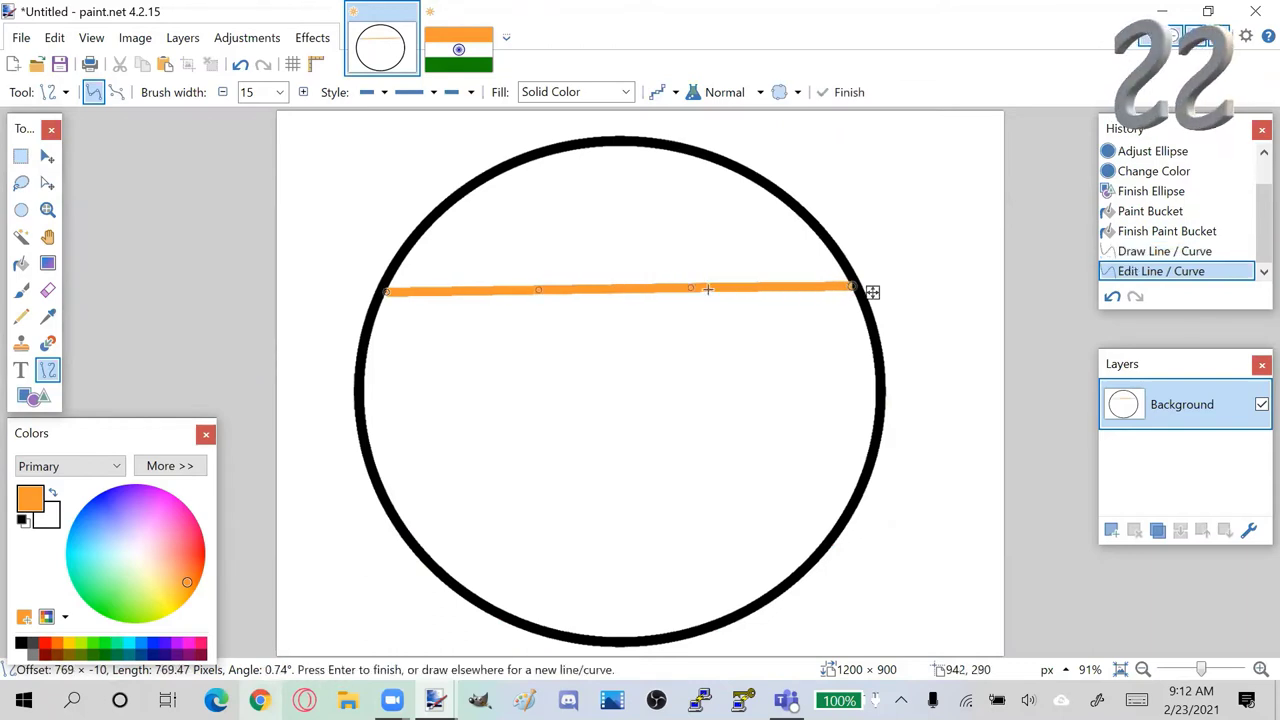
Step: Bend the orange line into a downward-bowing curve and fill the part of the circle above it with orange
drag(538, 289, 528, 315)
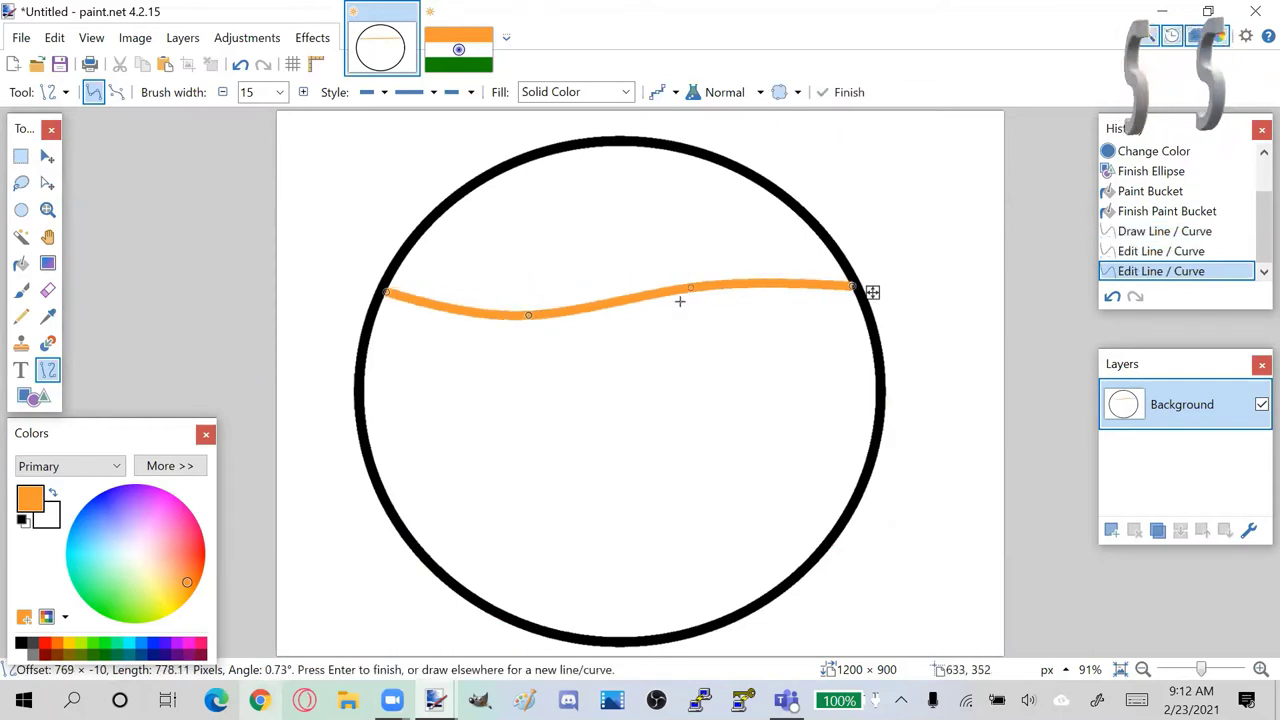
drag(691, 288, 700, 317)
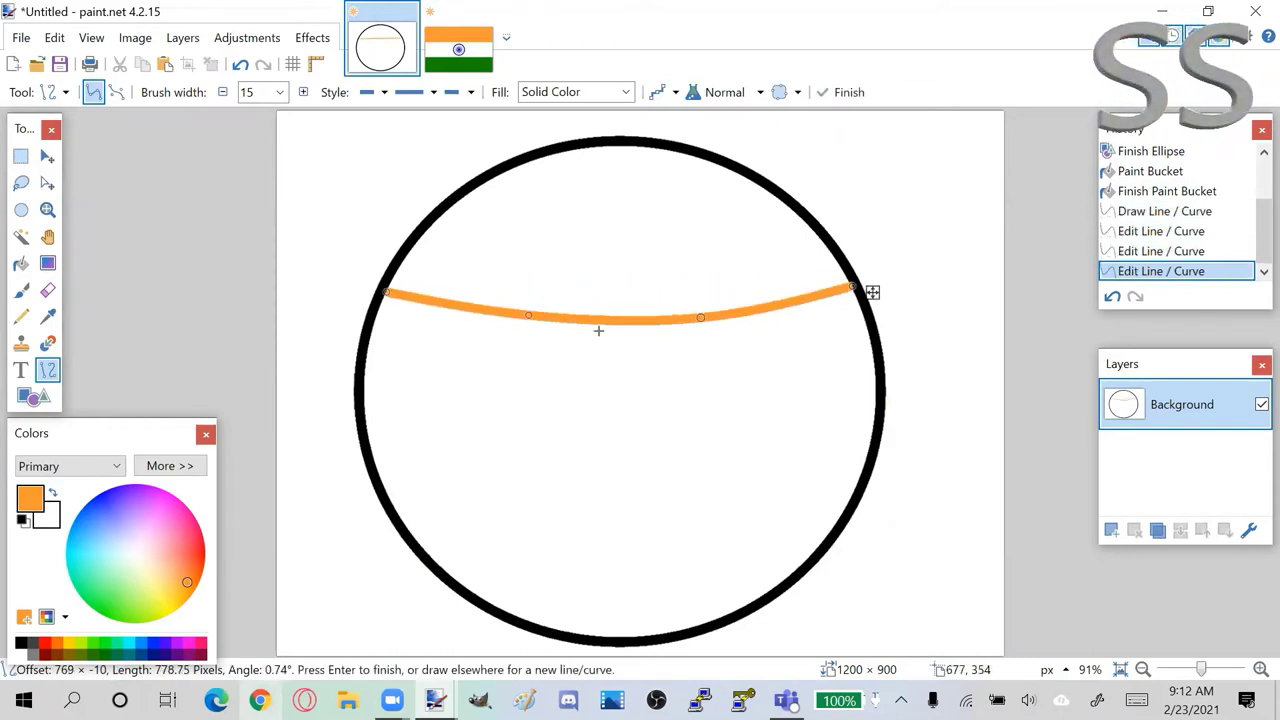
drag(527, 316, 532, 316)
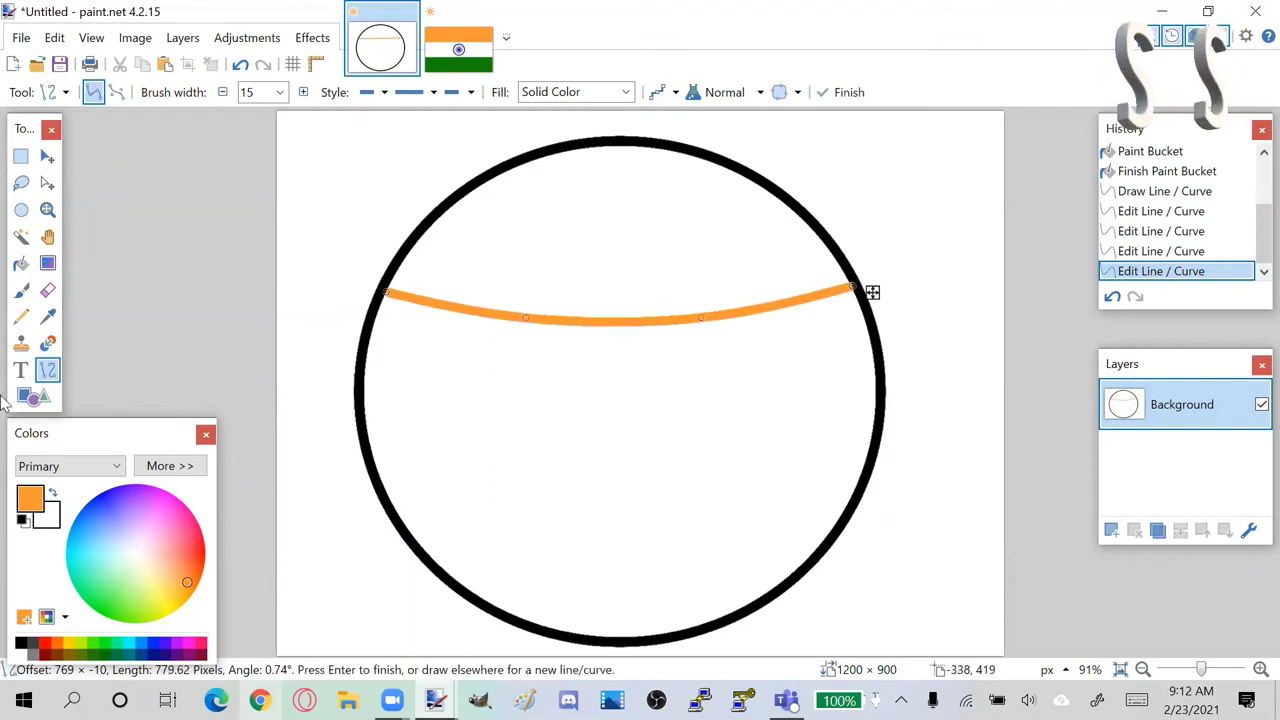
click(21, 263)
click(618, 263)
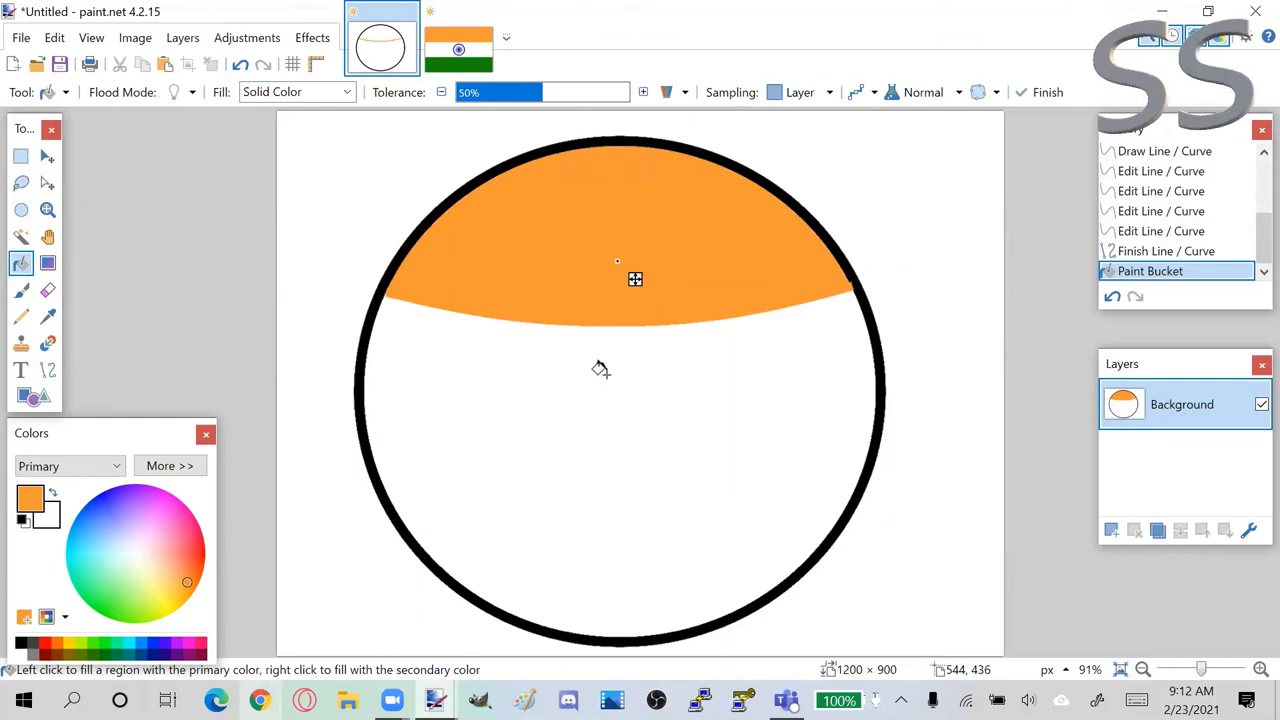
Step: Sample the green of the flag's lower band as the primary color and return to the circle image
click(21, 289)
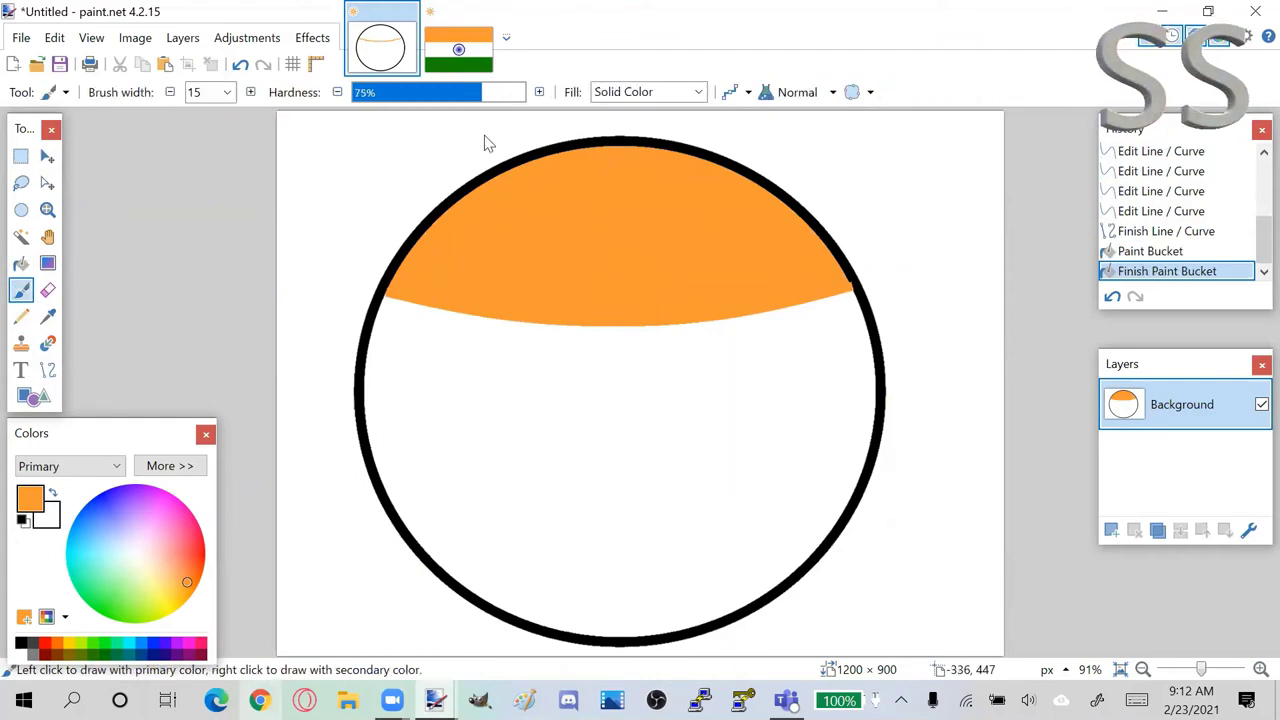
click(47, 343)
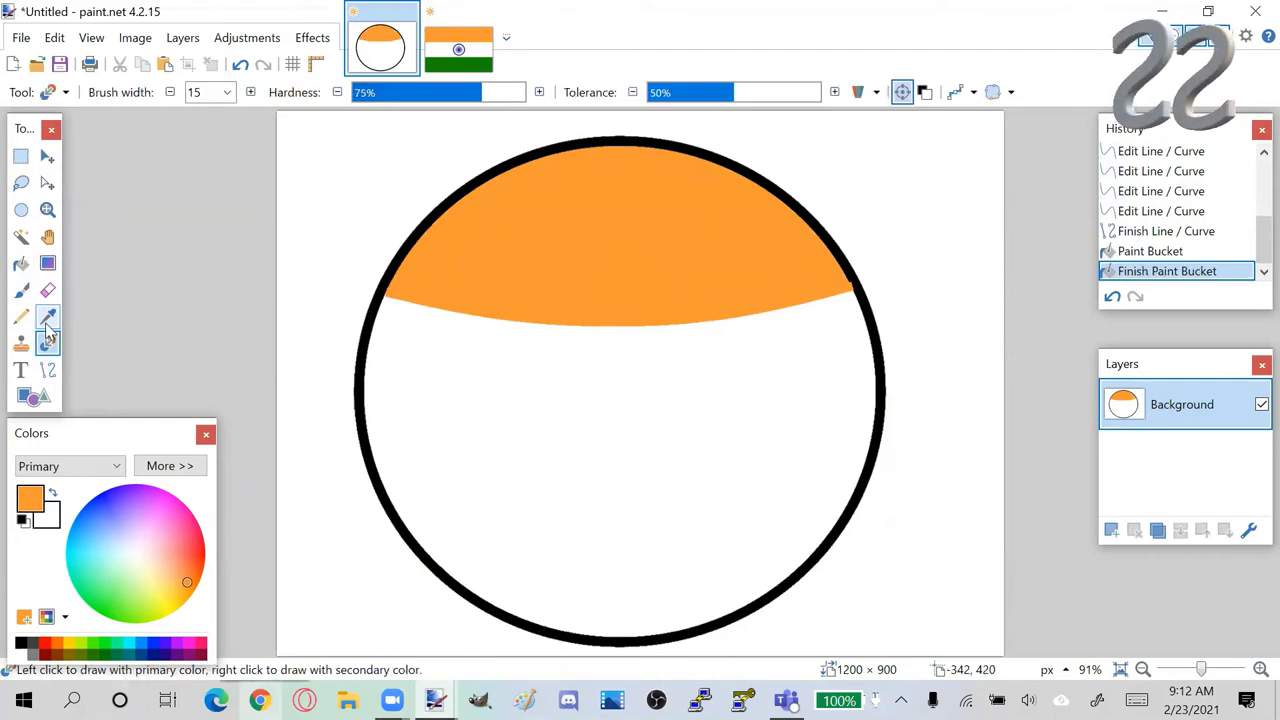
click(47, 316)
click(458, 45)
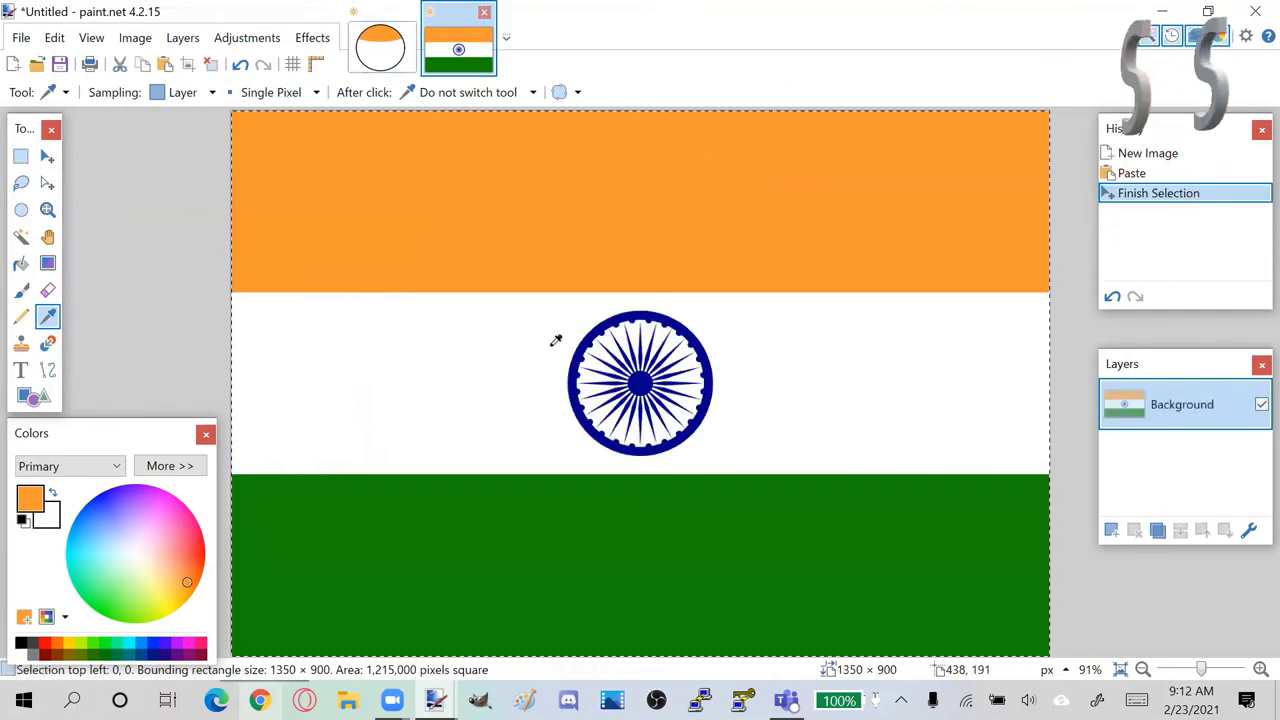
click(517, 528)
click(380, 47)
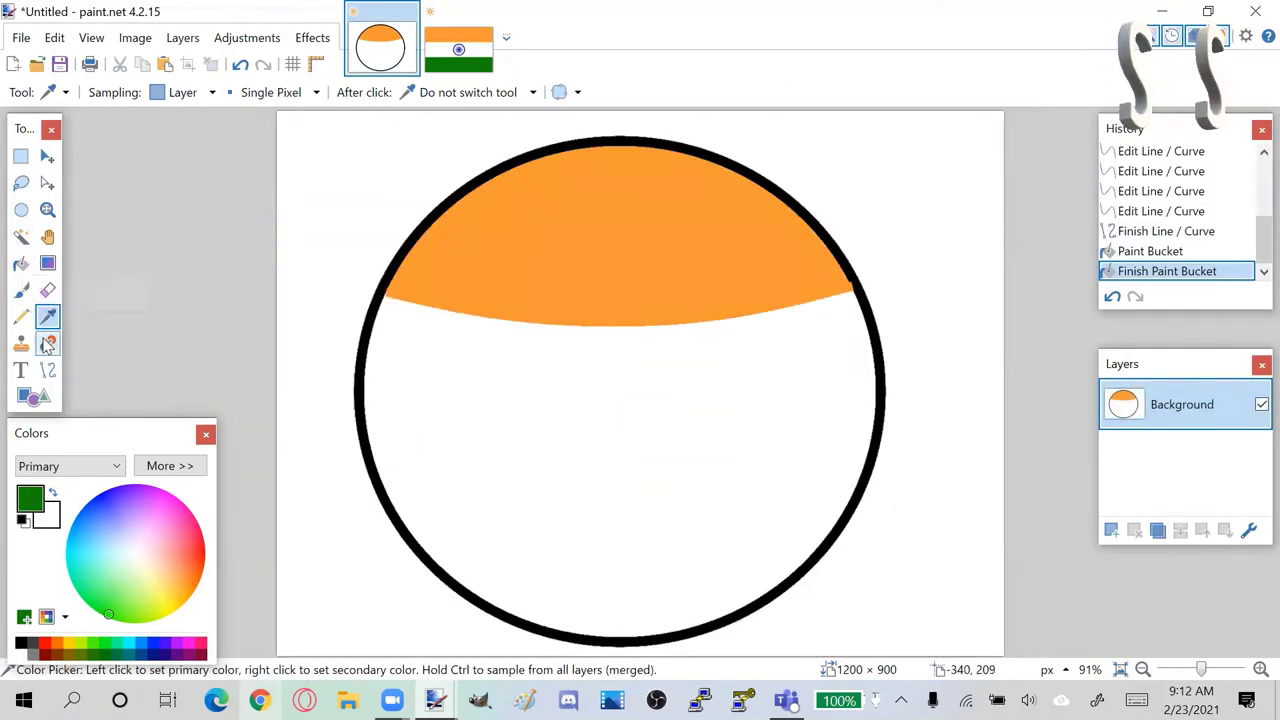
Step: Draw a slightly sagging green curve about 750 pixels wide across the lower circle and fill the area beneath it with green
click(47, 370)
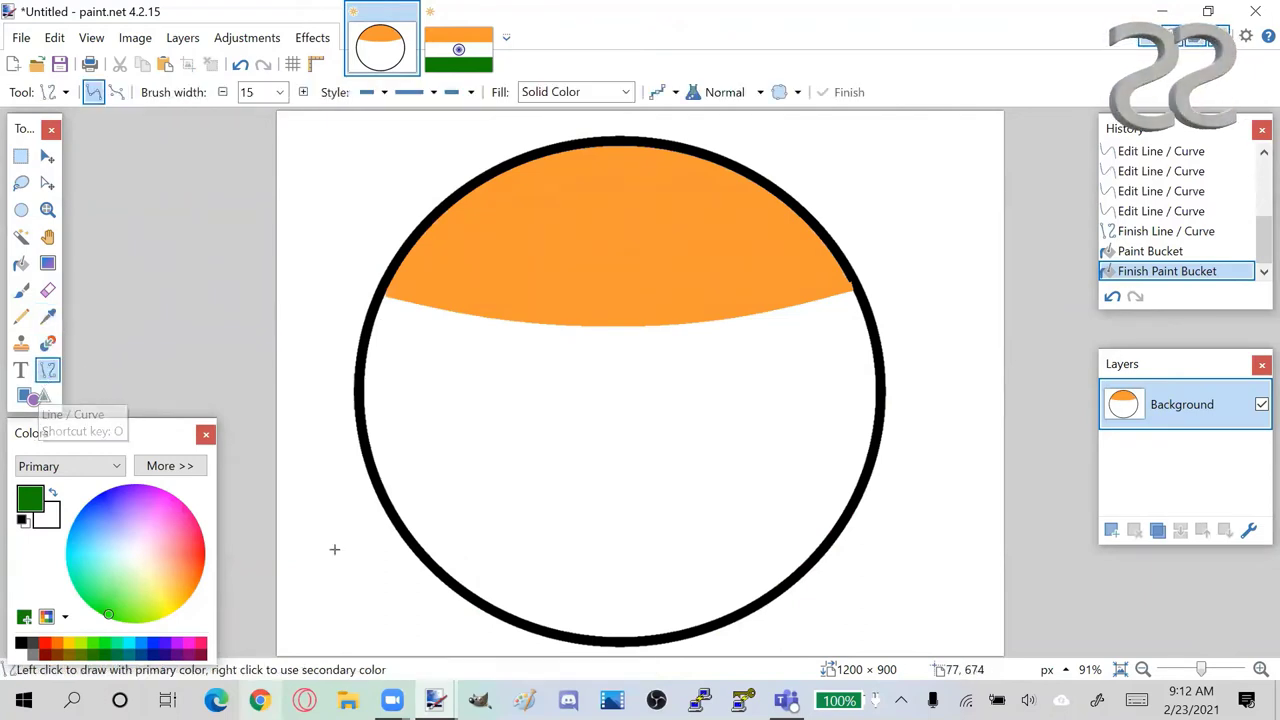
mouse_move(392, 505)
mouse_down()
mouse_move(654, 521)
mouse_move(845, 508)
mouse_up()
drag(544, 511, 539, 522)
drag(694, 508, 700, 526)
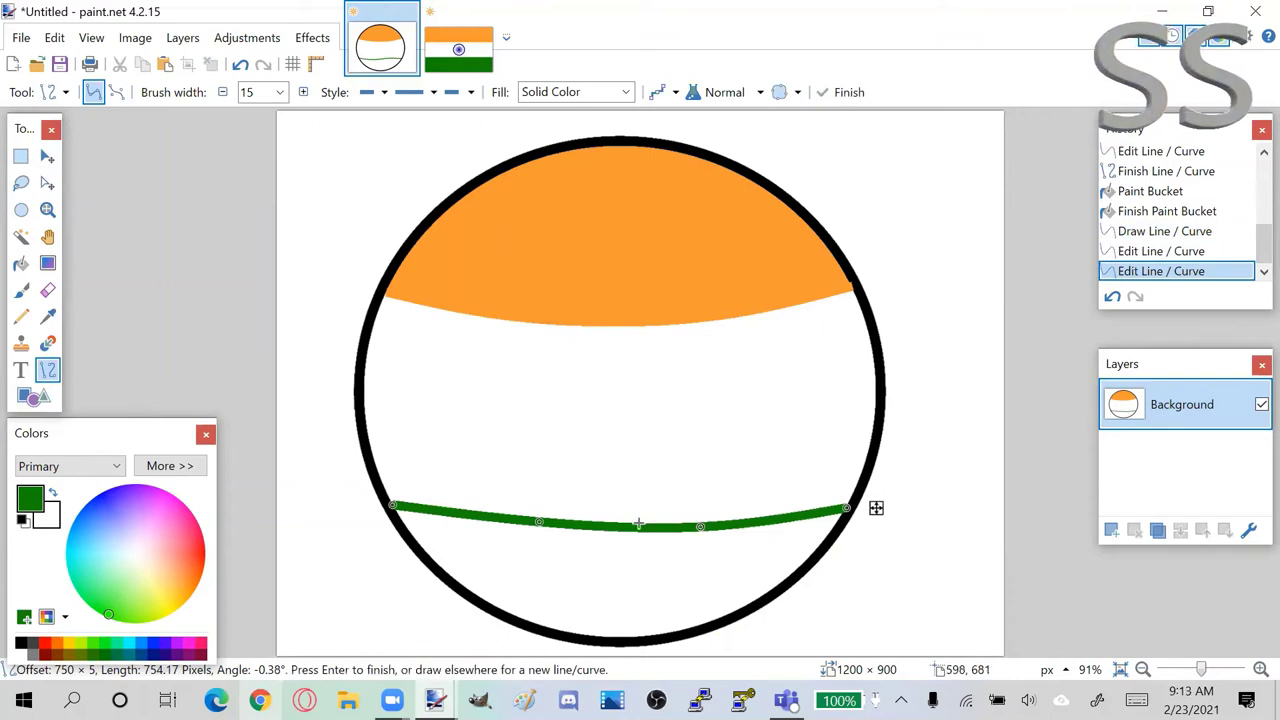
click(21, 263)
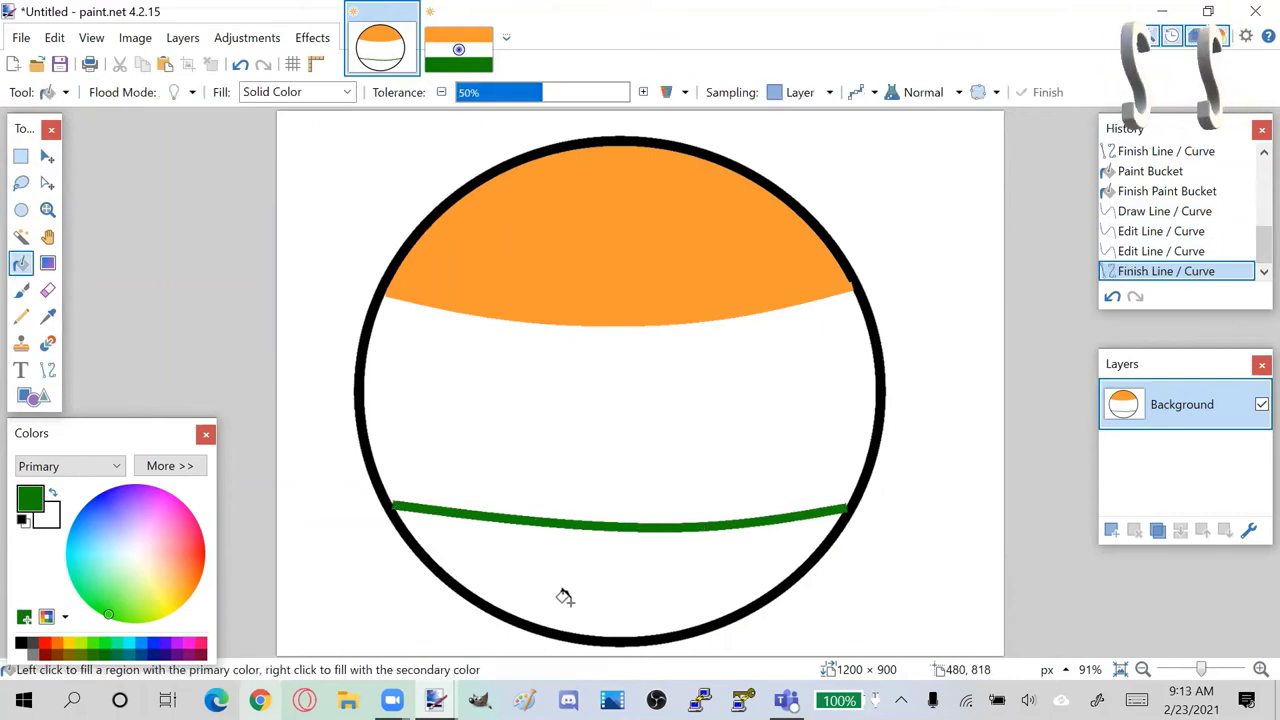
click(571, 583)
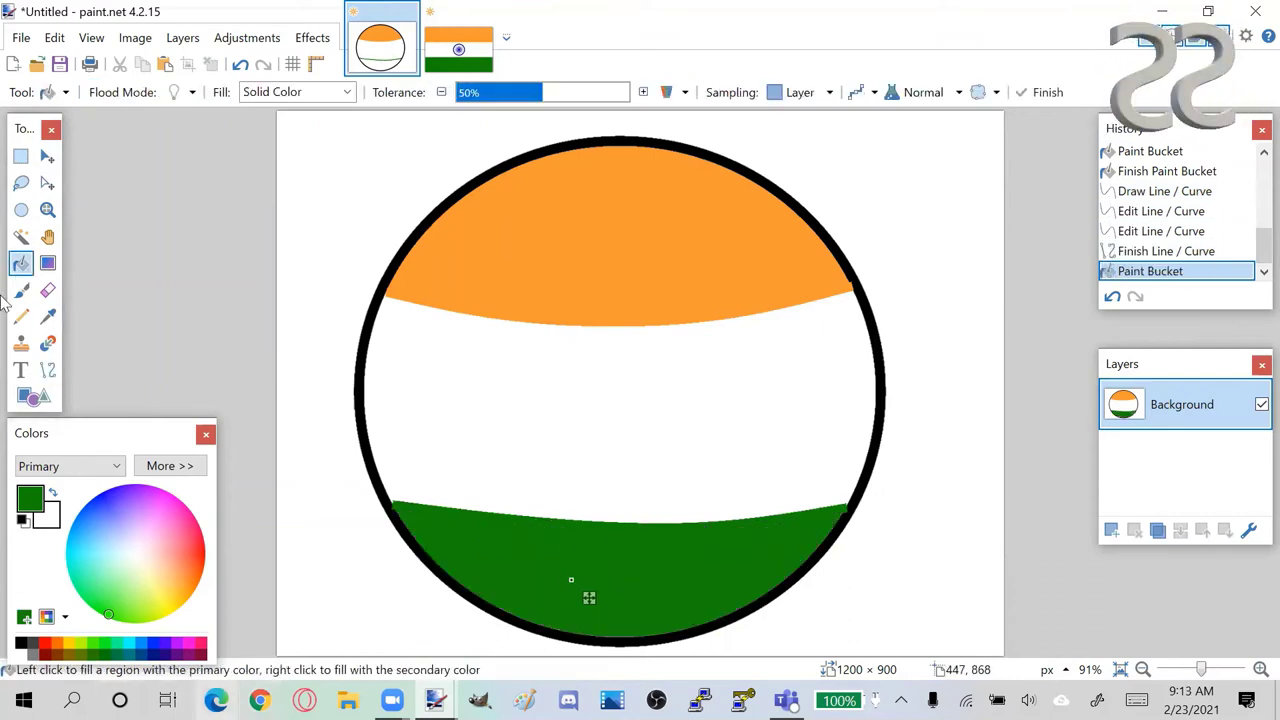
Step: Select the blue hub and spokes of the flag's wheel with the Magic Wand and copy them into the circle's white band
click(47, 316)
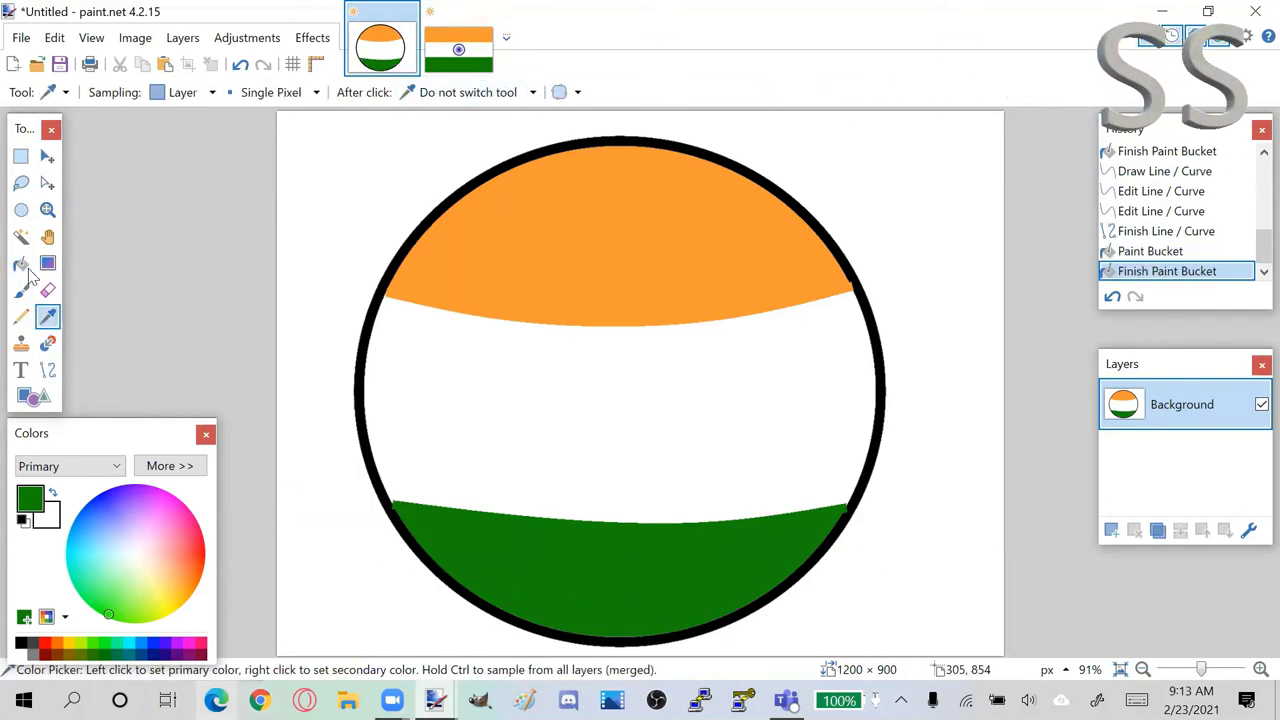
click(22, 239)
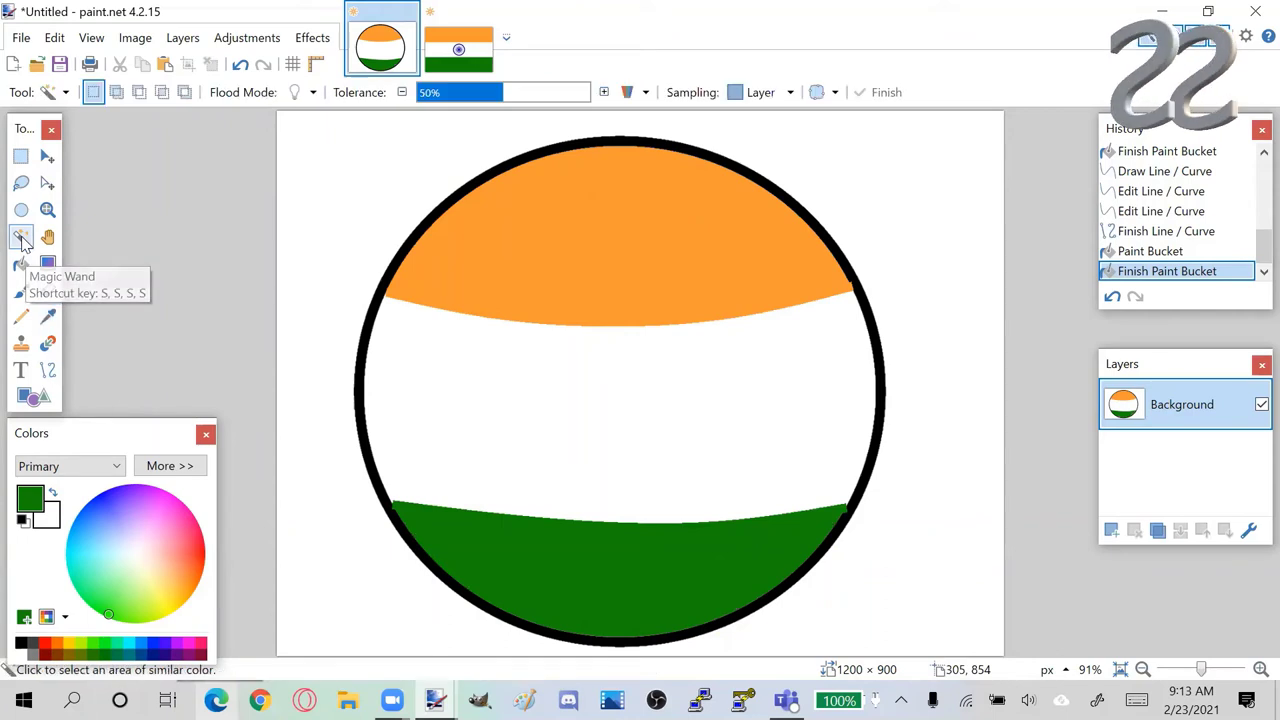
click(458, 45)
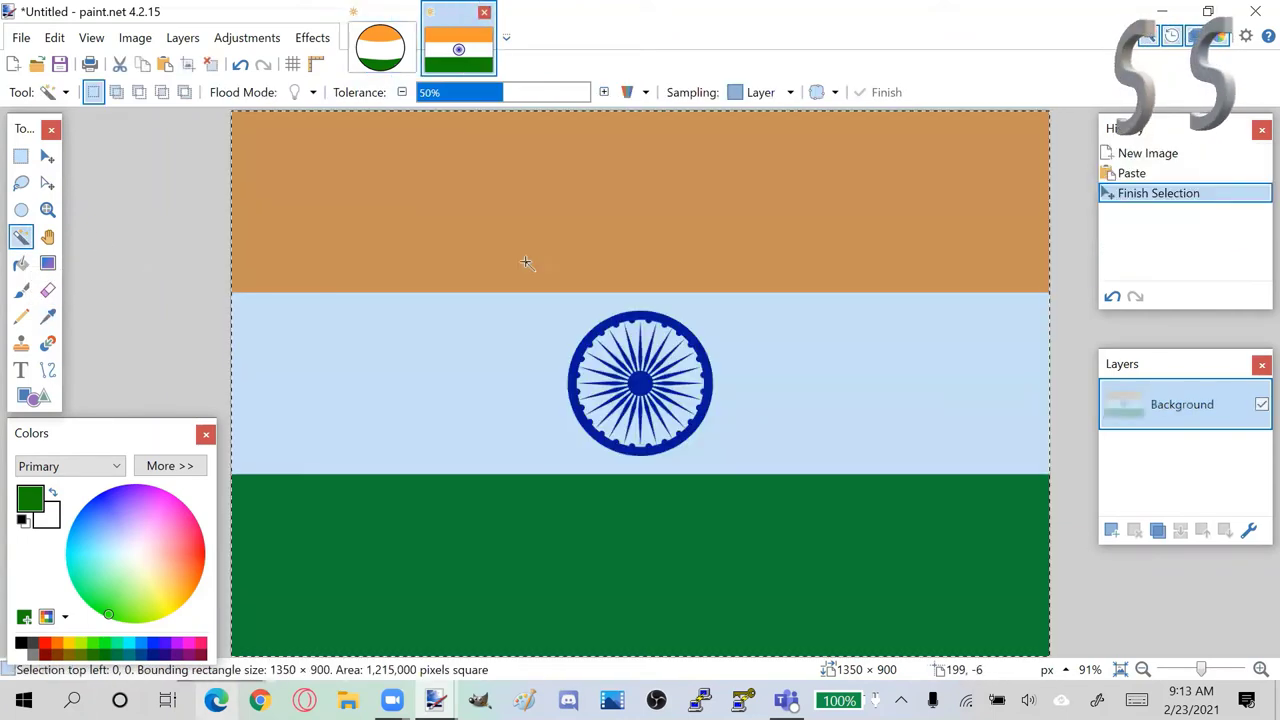
click(578, 342)
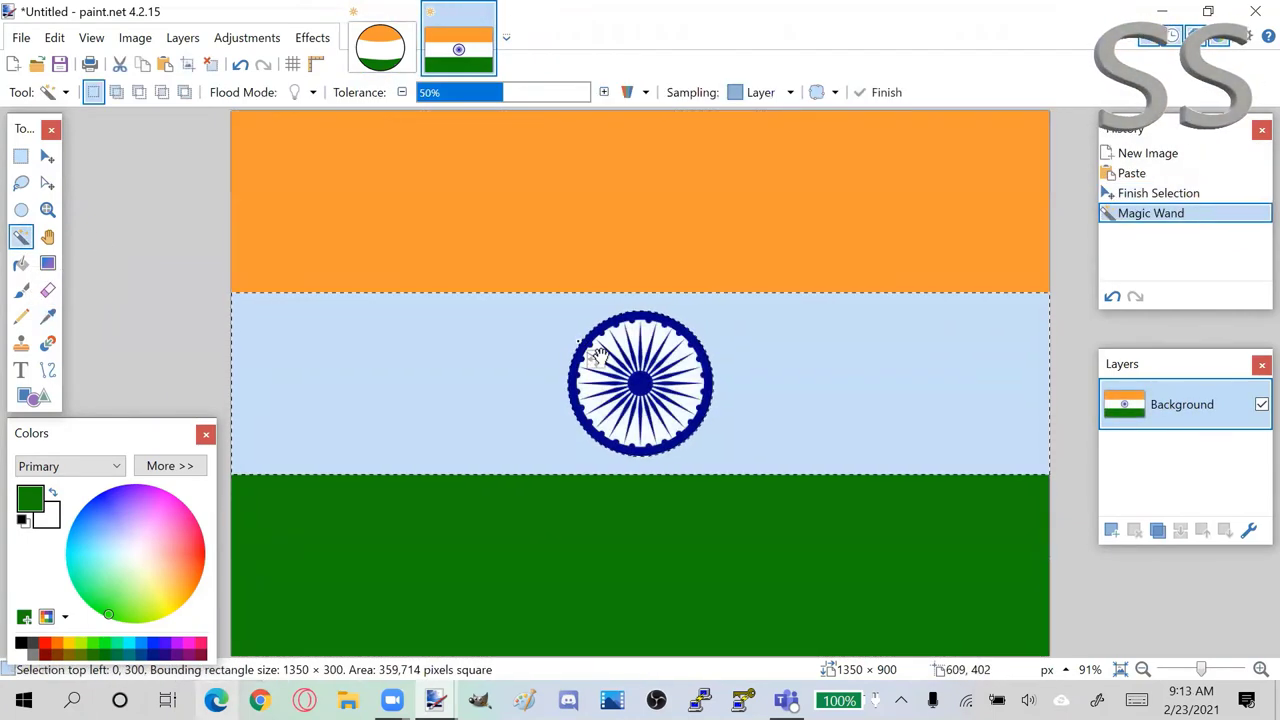
click(639, 387)
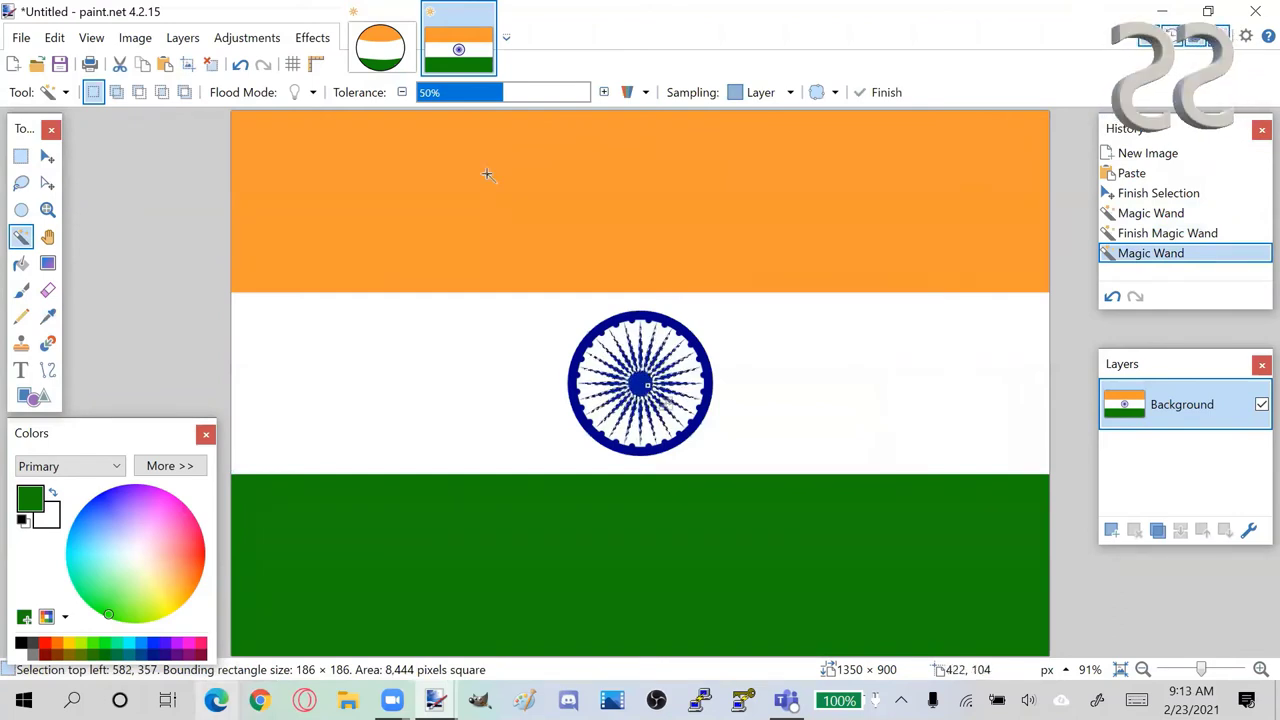
click(380, 45)
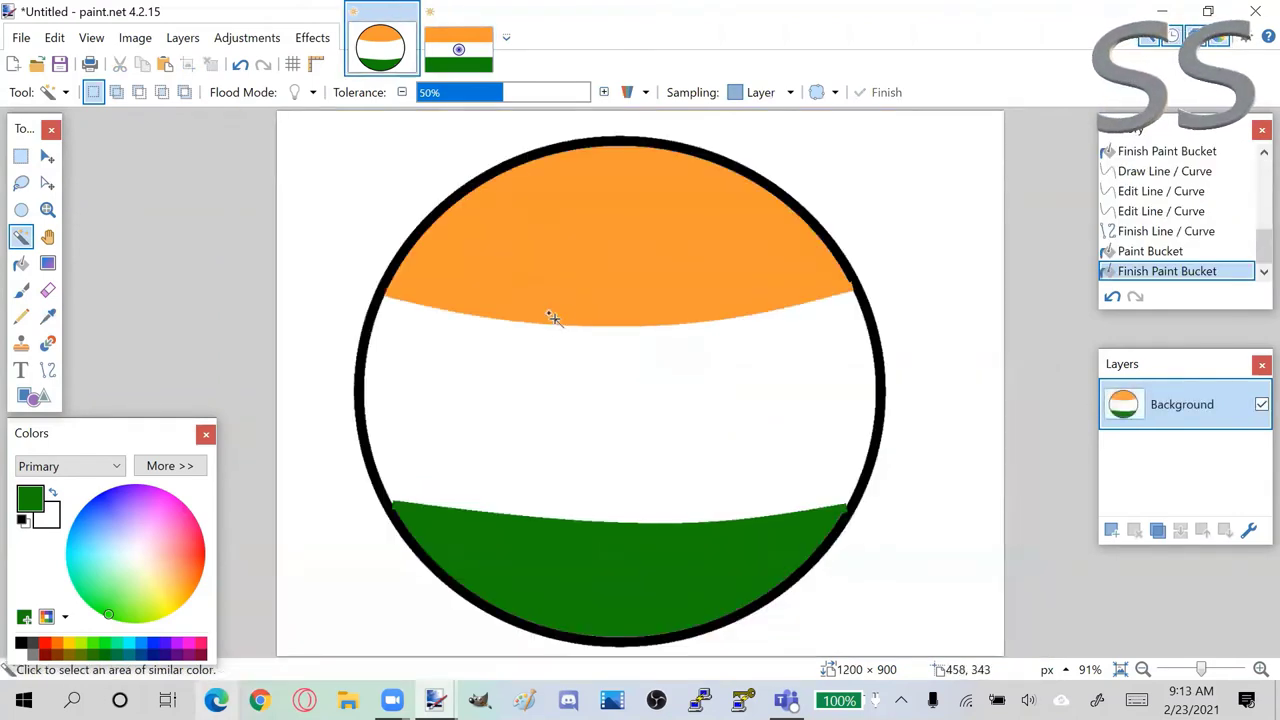
key(ctrl+v)
drag(763, 460, 689, 503)
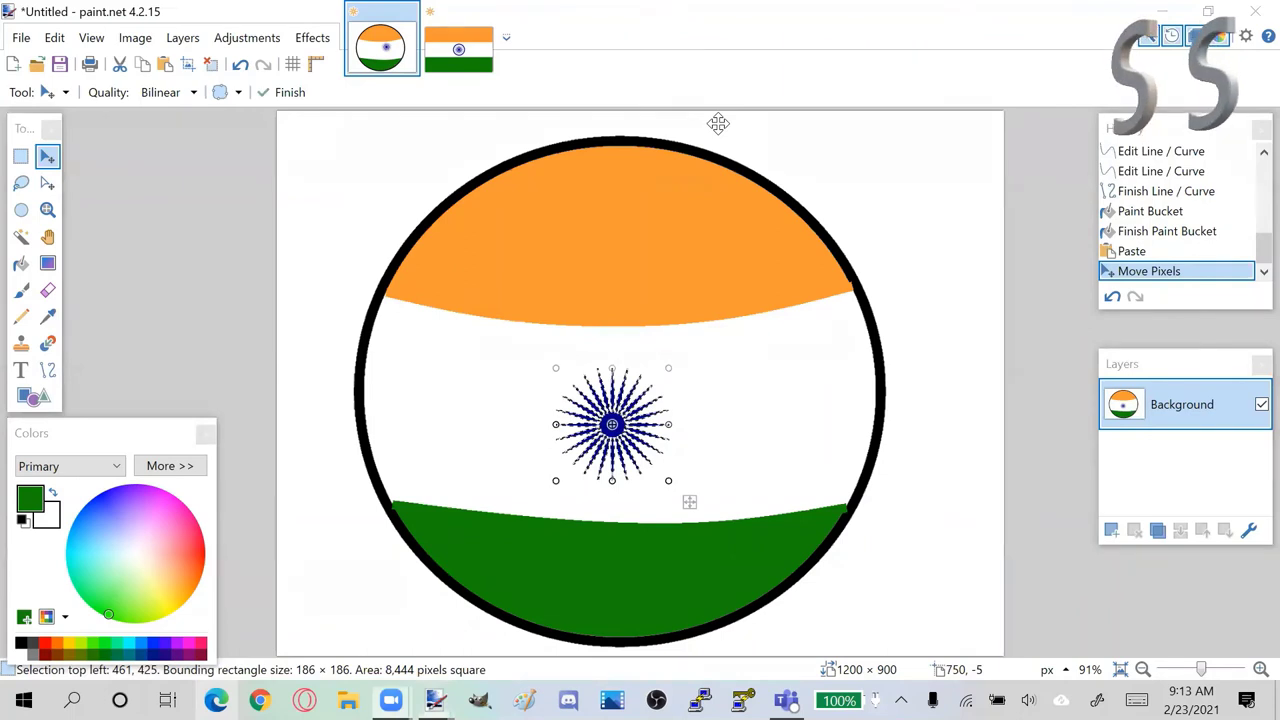
click(493, 368)
text(Copy the Circlw)
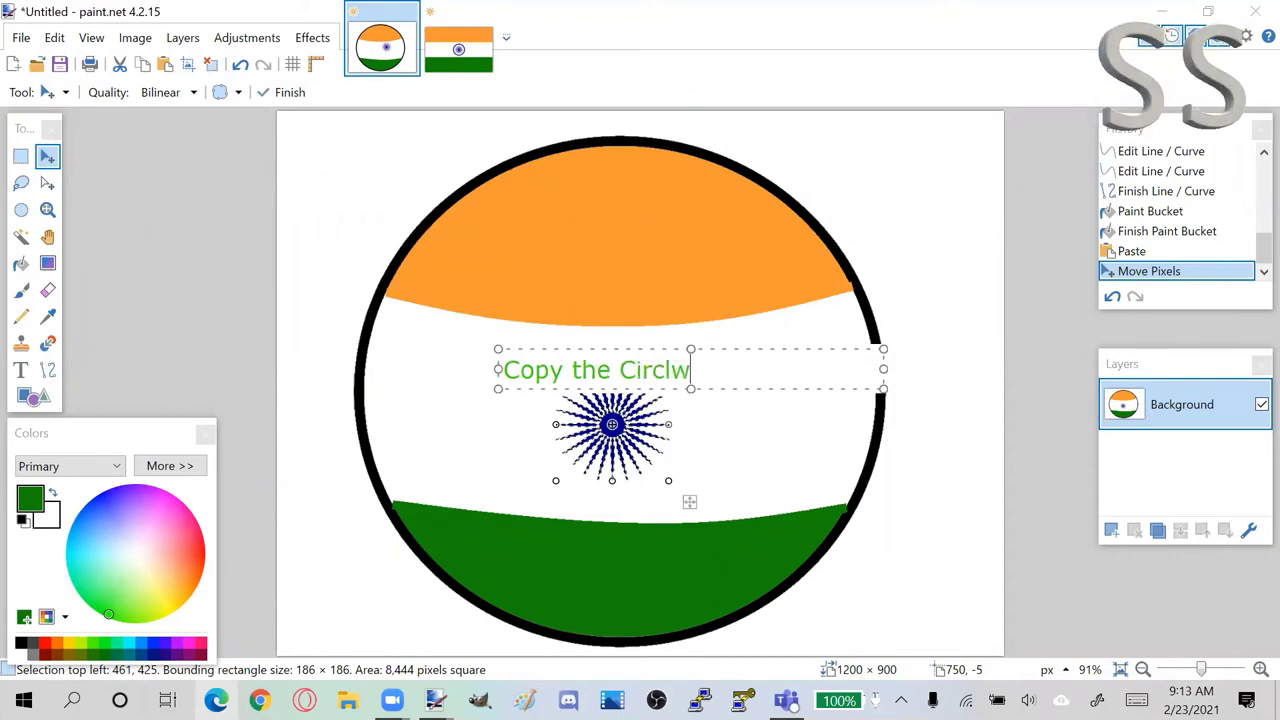
key(BackSpace)
text(e and )
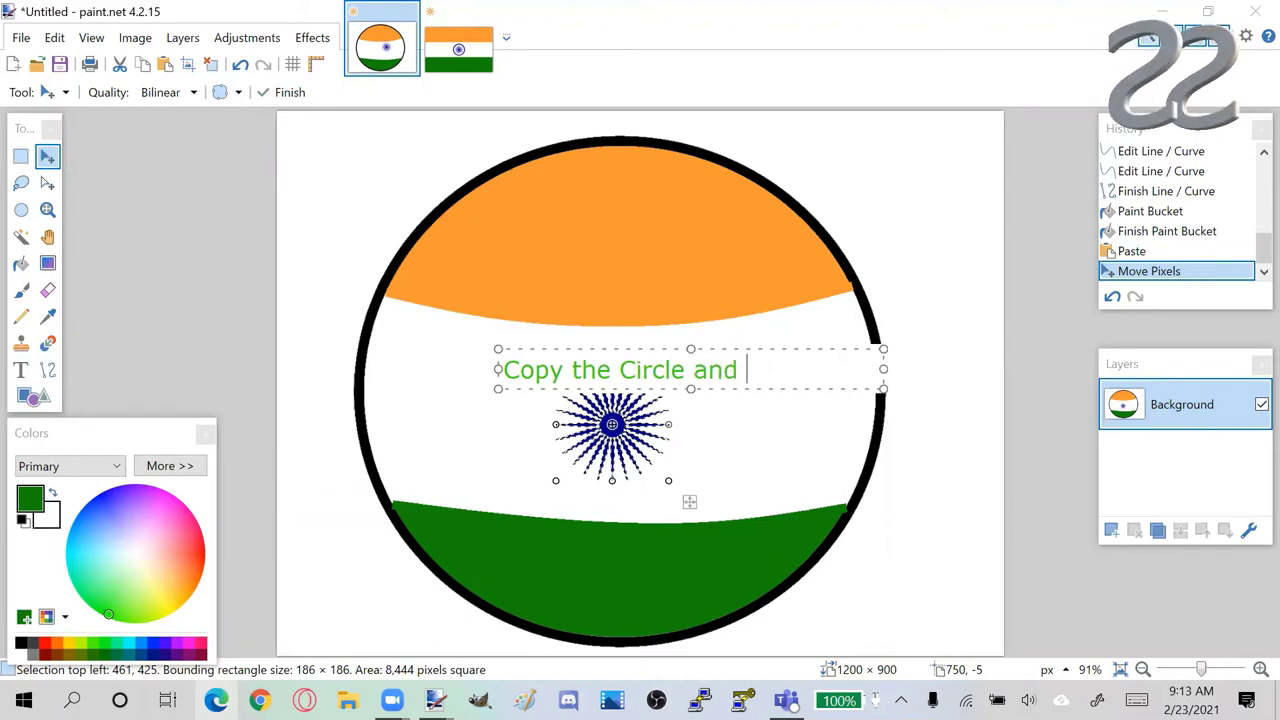
text(Paste i)
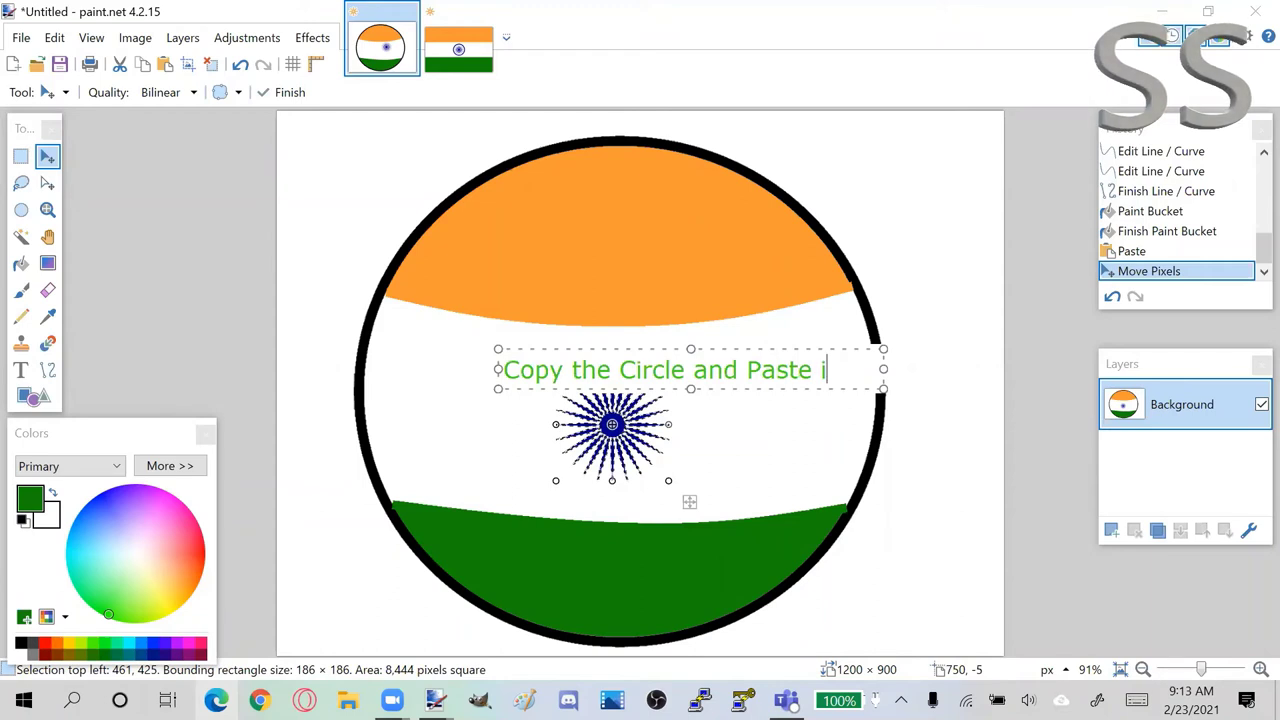
text(t he)
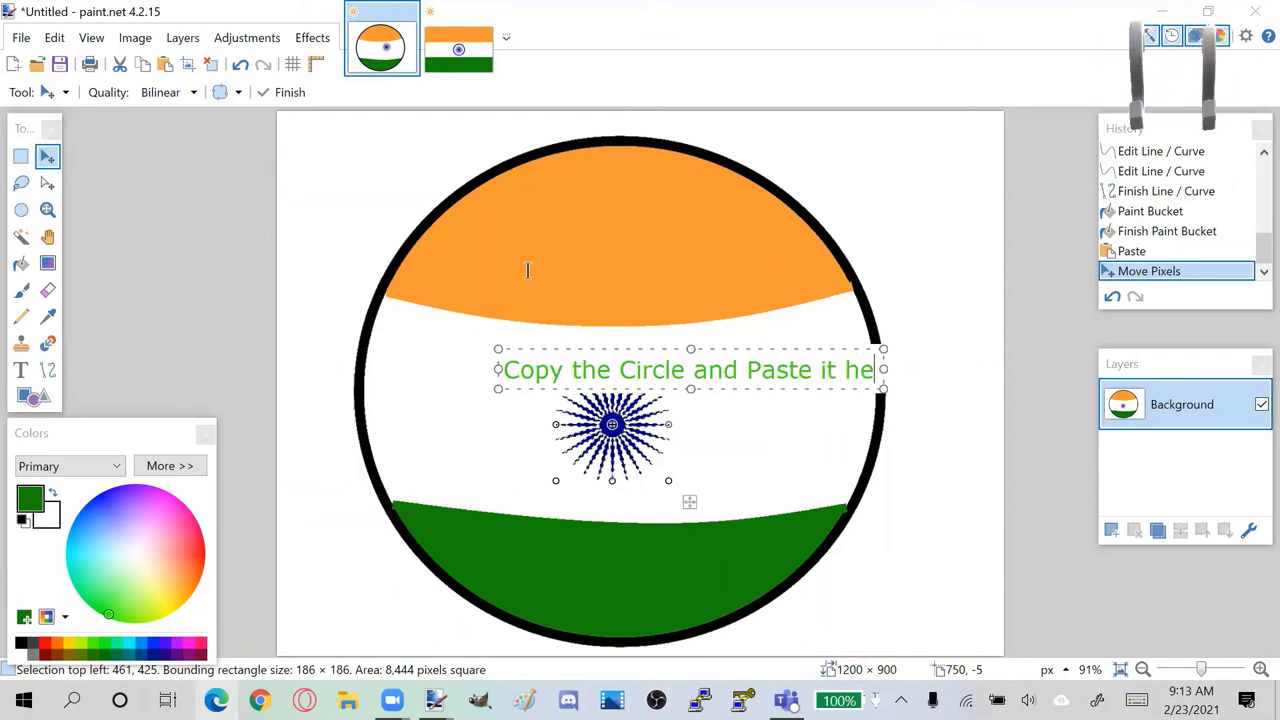
text(e)
key(BackSpace)
text(re)
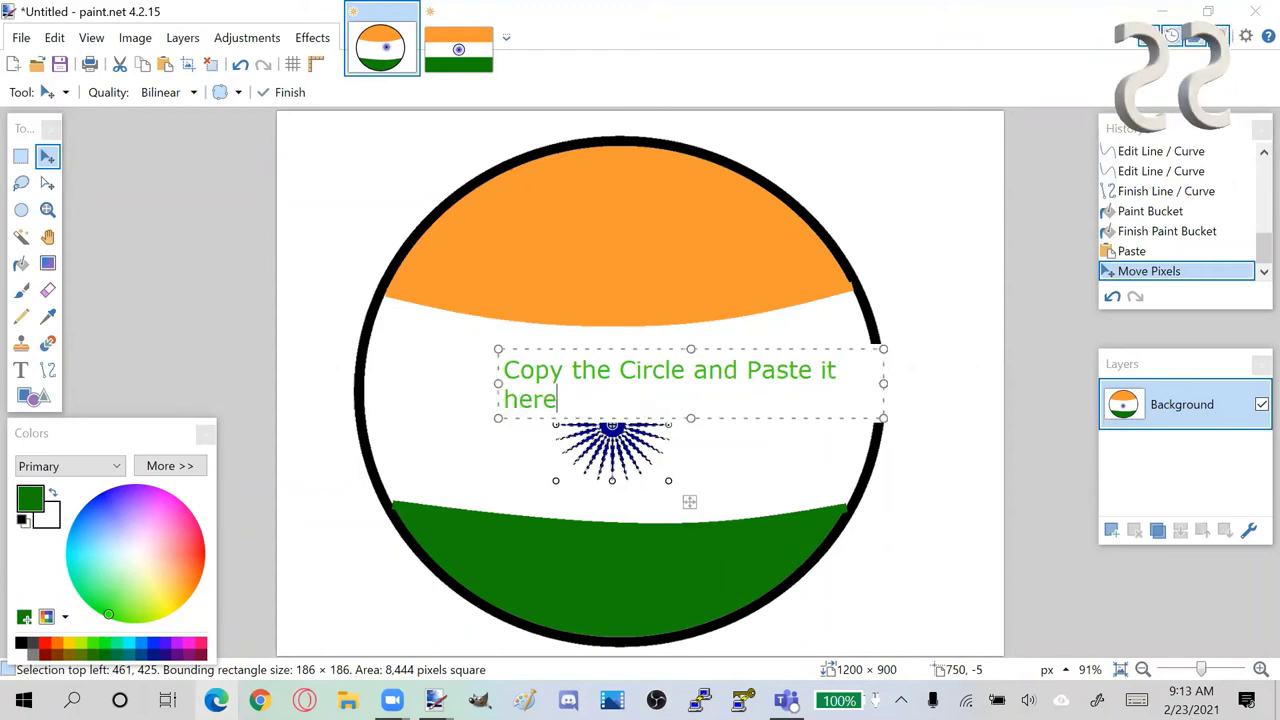
key(BackSpace)
key(BackSpace)
key(BackSpace)
key(BackSpace)
key(BackSpace)
key(BackSpace)
key(BackSpace)
key(BackSpace)
key(BackSpace)
key(BackSpace)
key(BackSpace)
key(BackSpace)
key(BackSpace)
key(BackSpace)
key(BackSpace)
key(BackSpace)
key(BackSpace)
key(BackSpace)
key(BackSpace)
key(BackSpace)
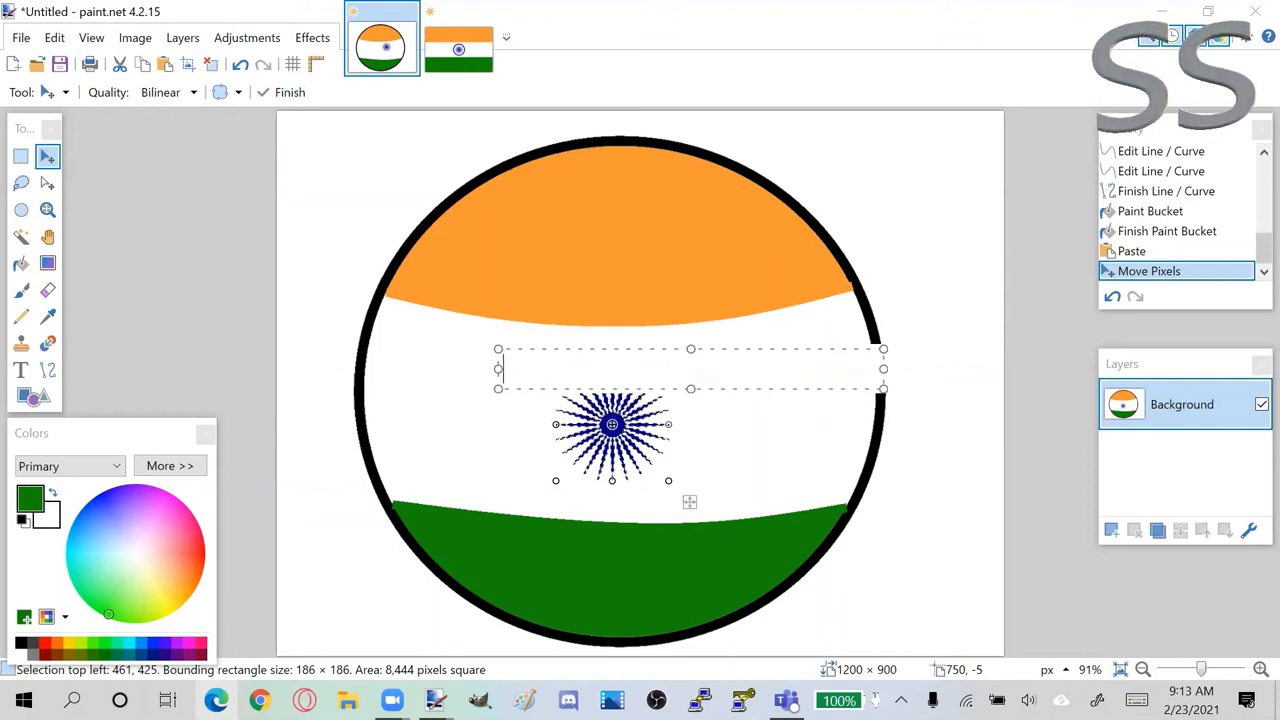
key(Escape)
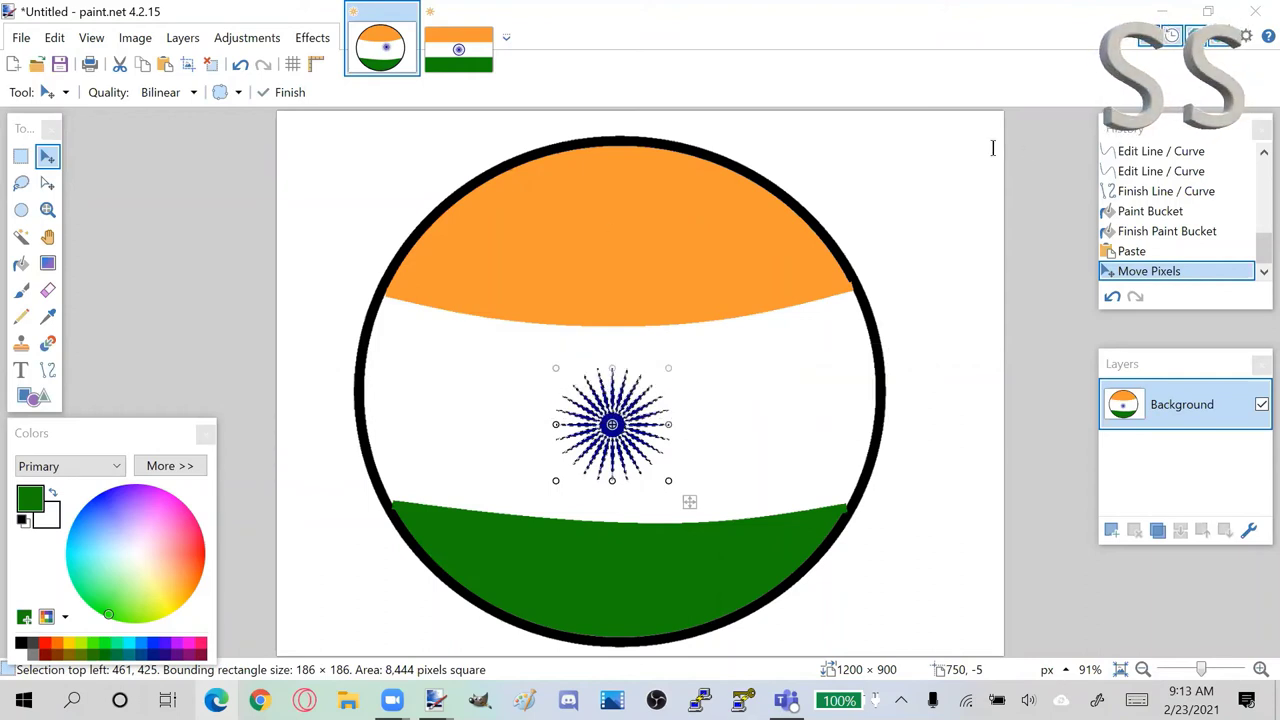
Step: Shift the pasted hub and spokes slightly lower in the white band, with their top-left corner at 459, 433
click(1172, 36)
drag(696, 491, 688, 507)
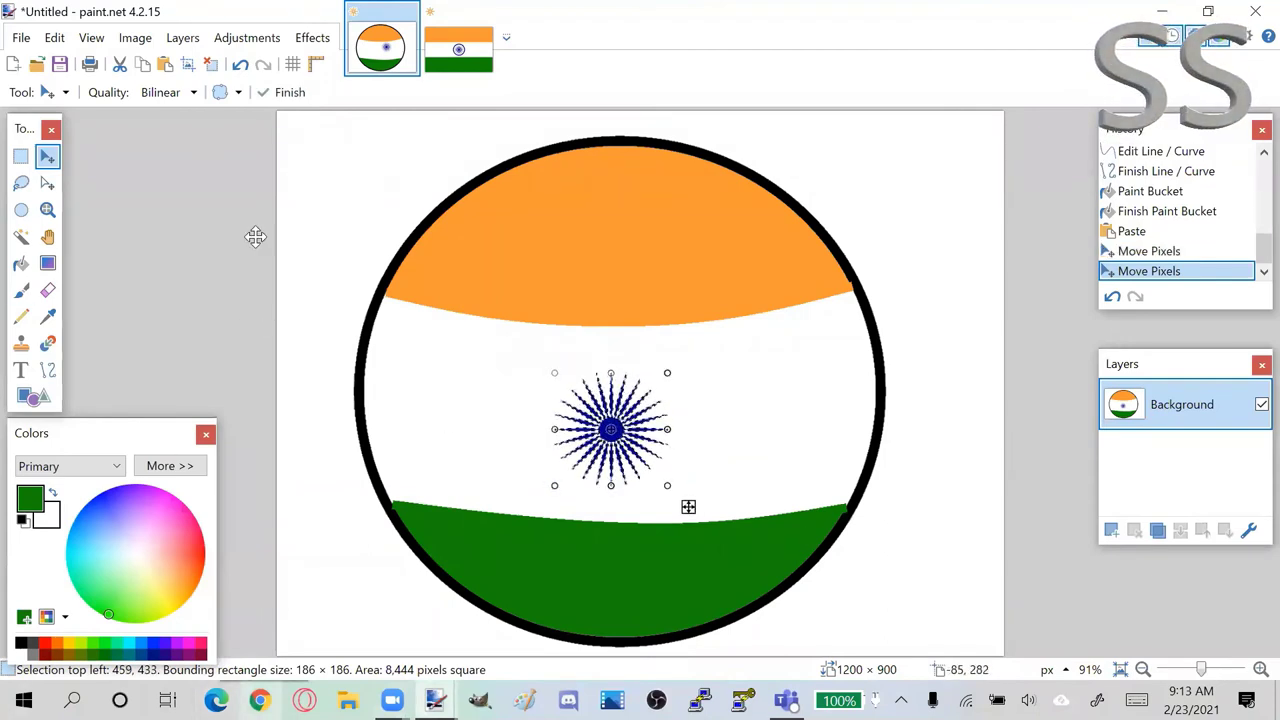
Step: Select the outer blue ring of the flag's wheel with the Magic Wand, copy it and return to the circle image
click(440, 60)
click(21, 237)
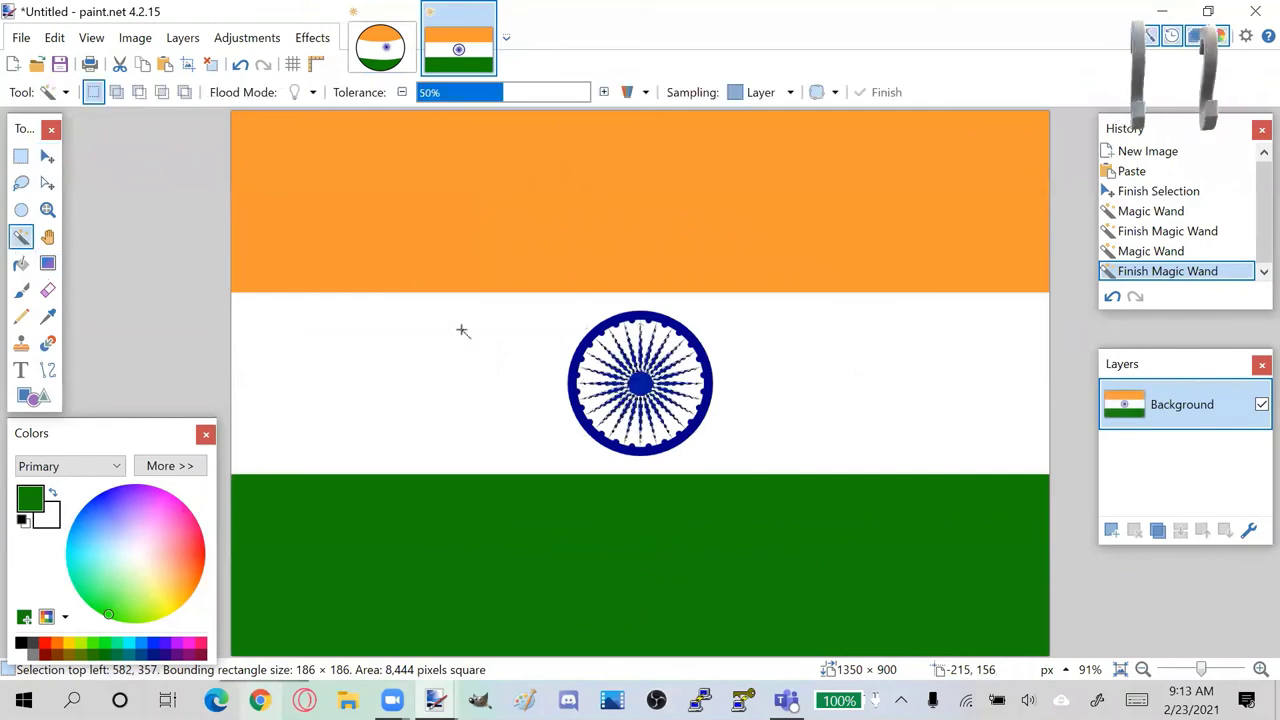
click(612, 320)
click(607, 323)
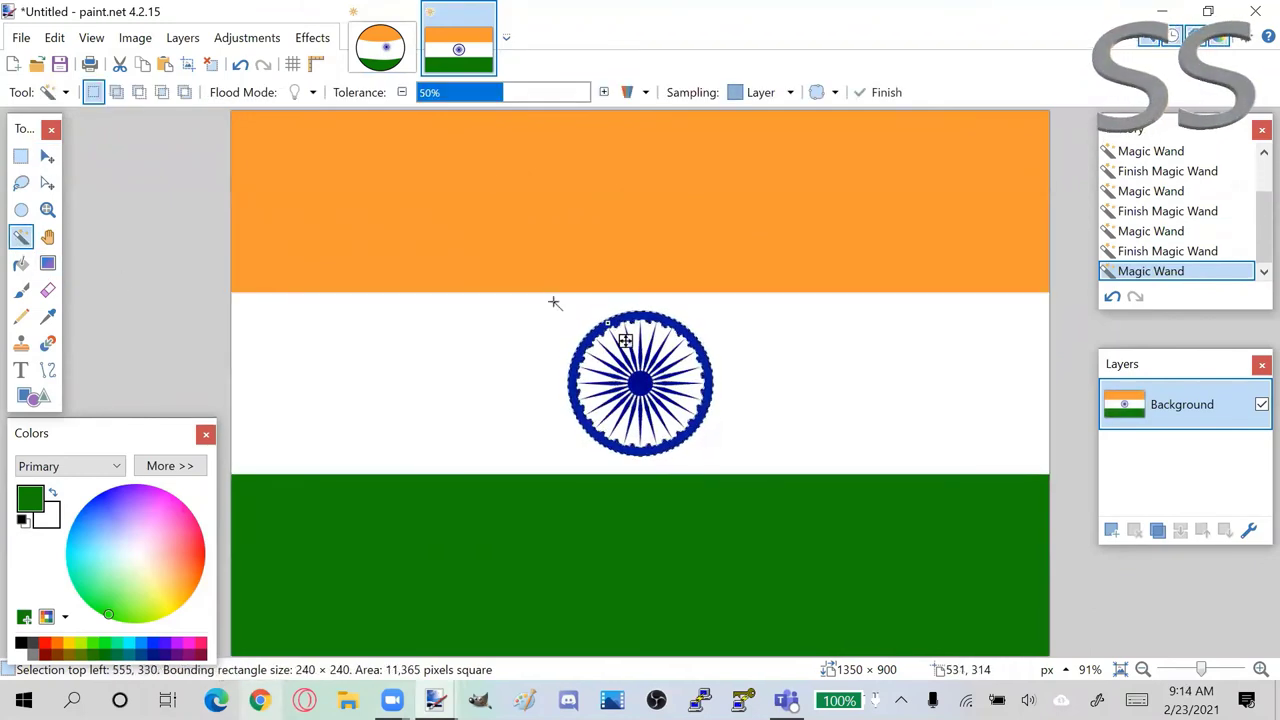
key(ctrl+Tab)
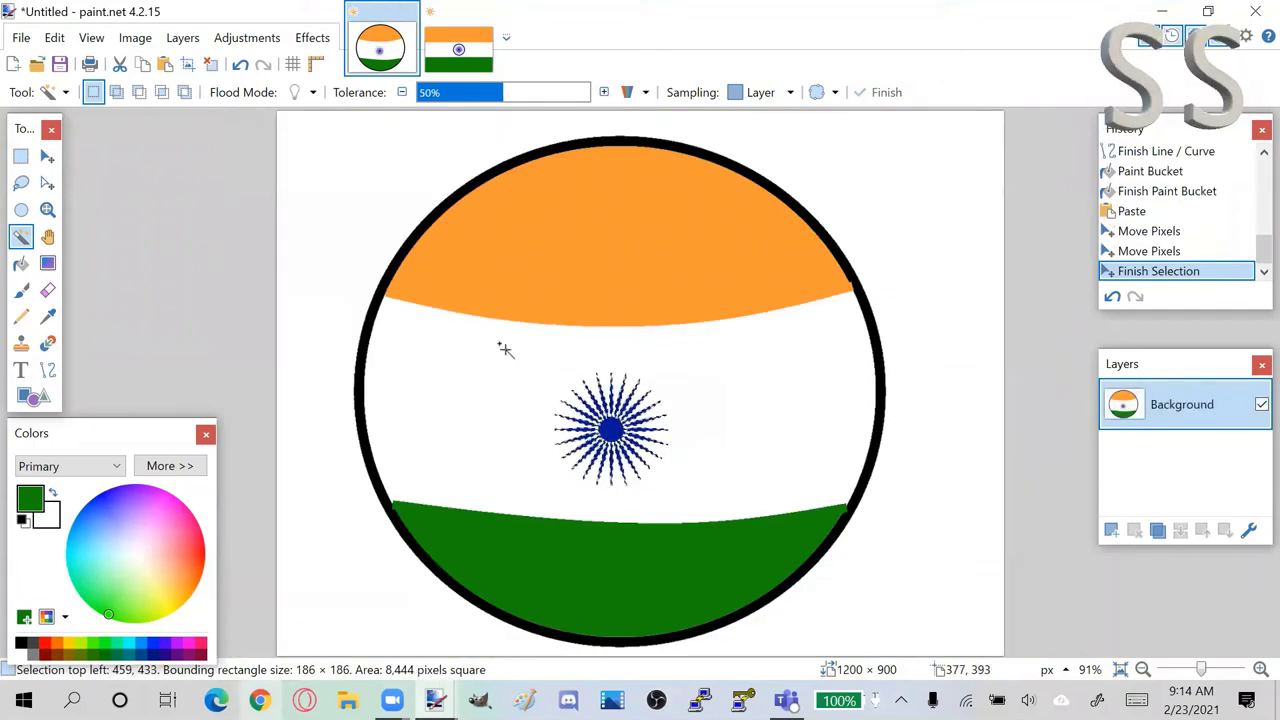
Step: Paste the blue ring, position it around the spokes in the white band at 431, 407, and deselect it
key(ctrl+v)
drag(673, 405, 644, 426)
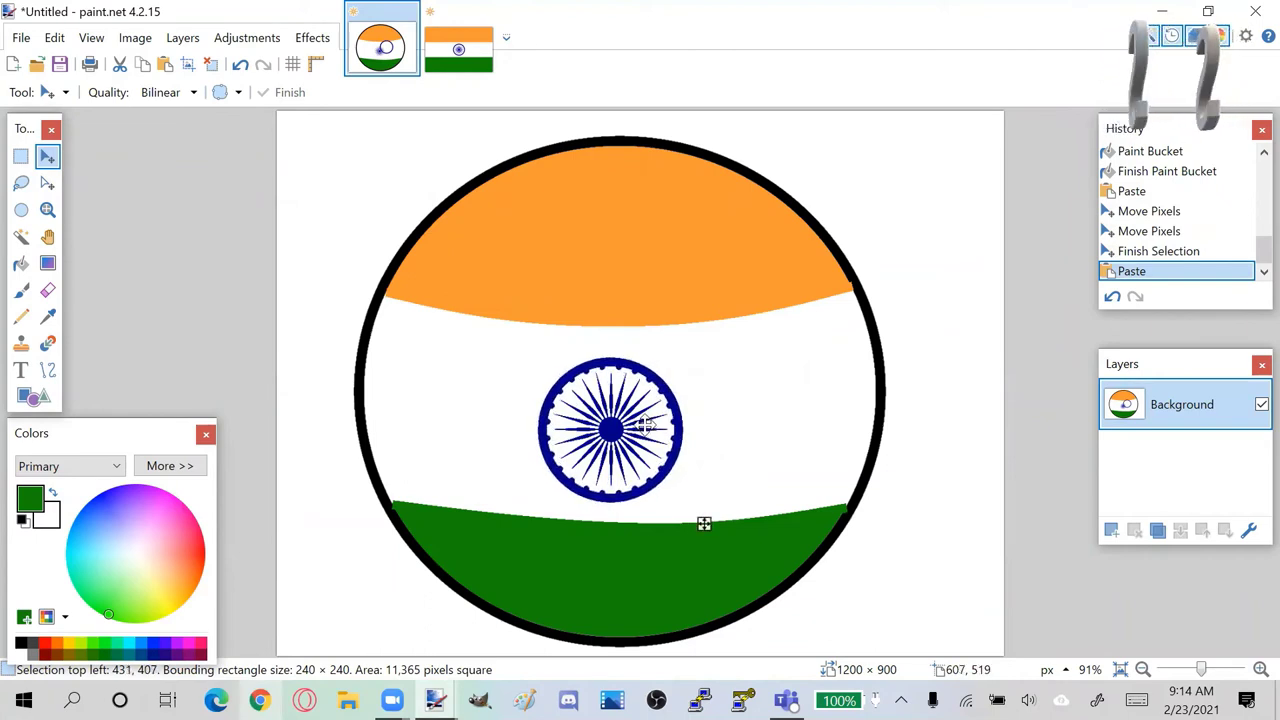
click(645, 425)
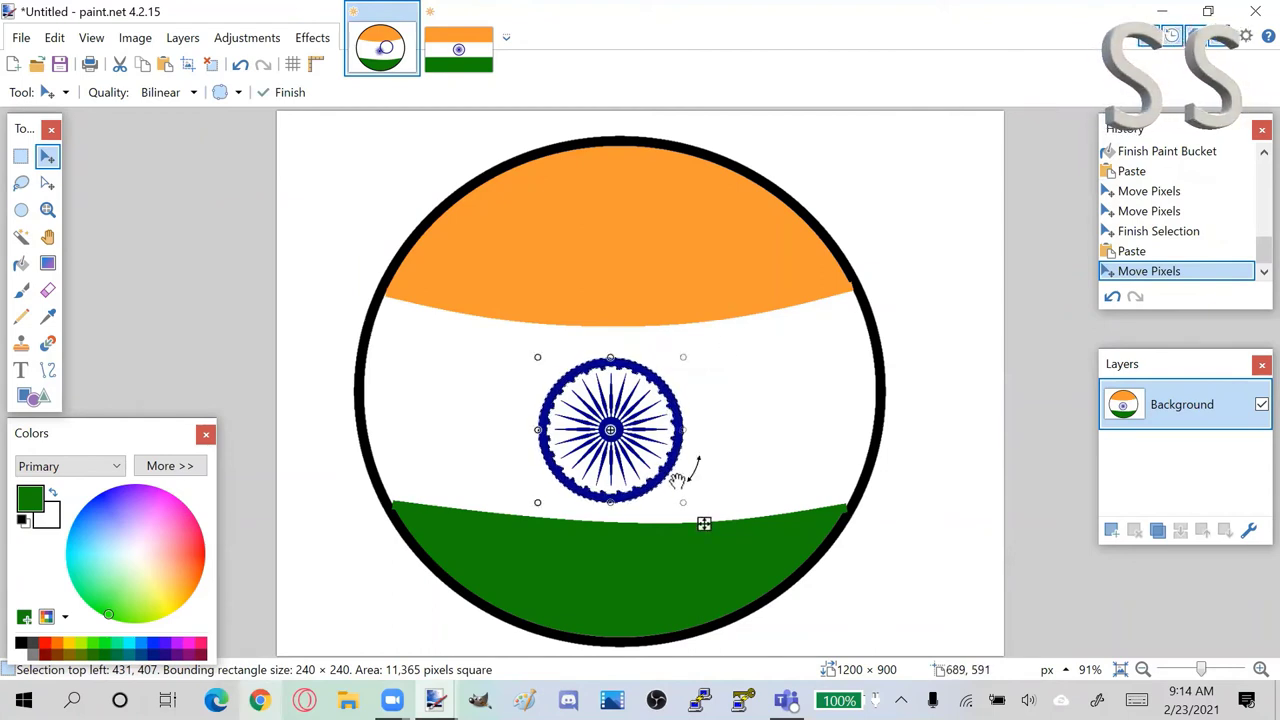
click(22, 162)
click(632, 131)
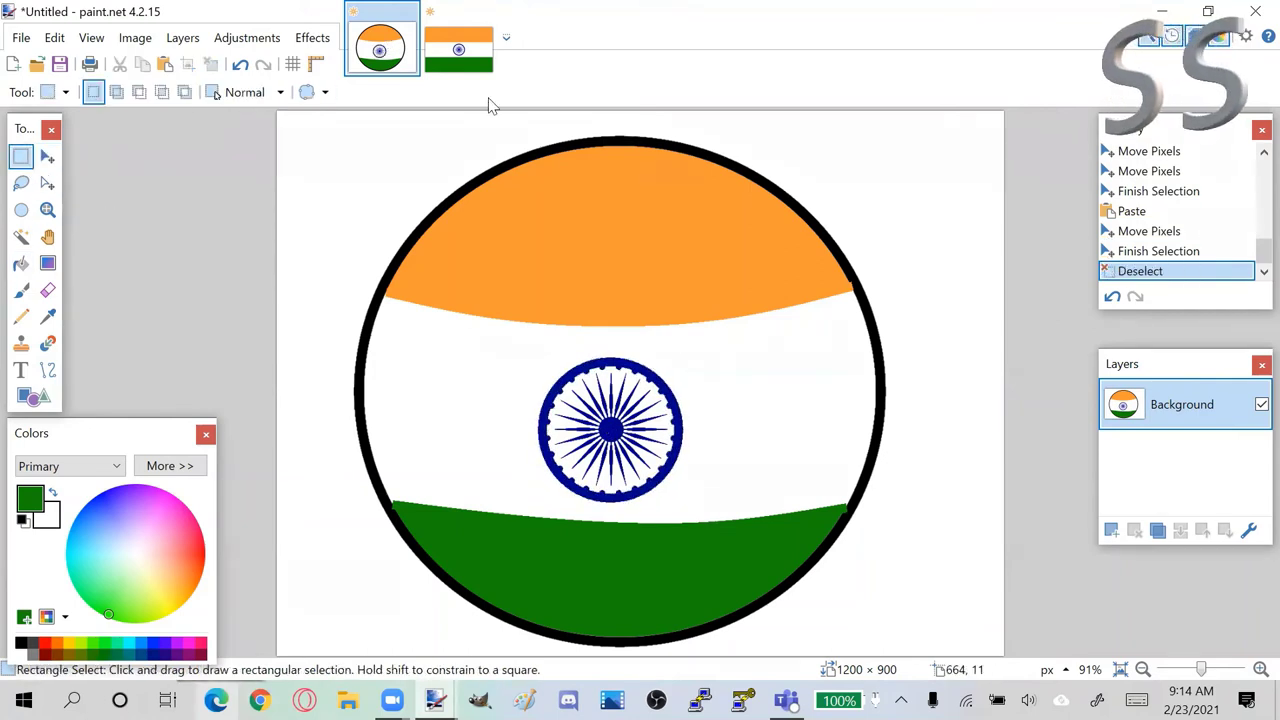
Step: Add the text annotation "It looks perfect!" over the orange band
click(405, 221)
text(It look)
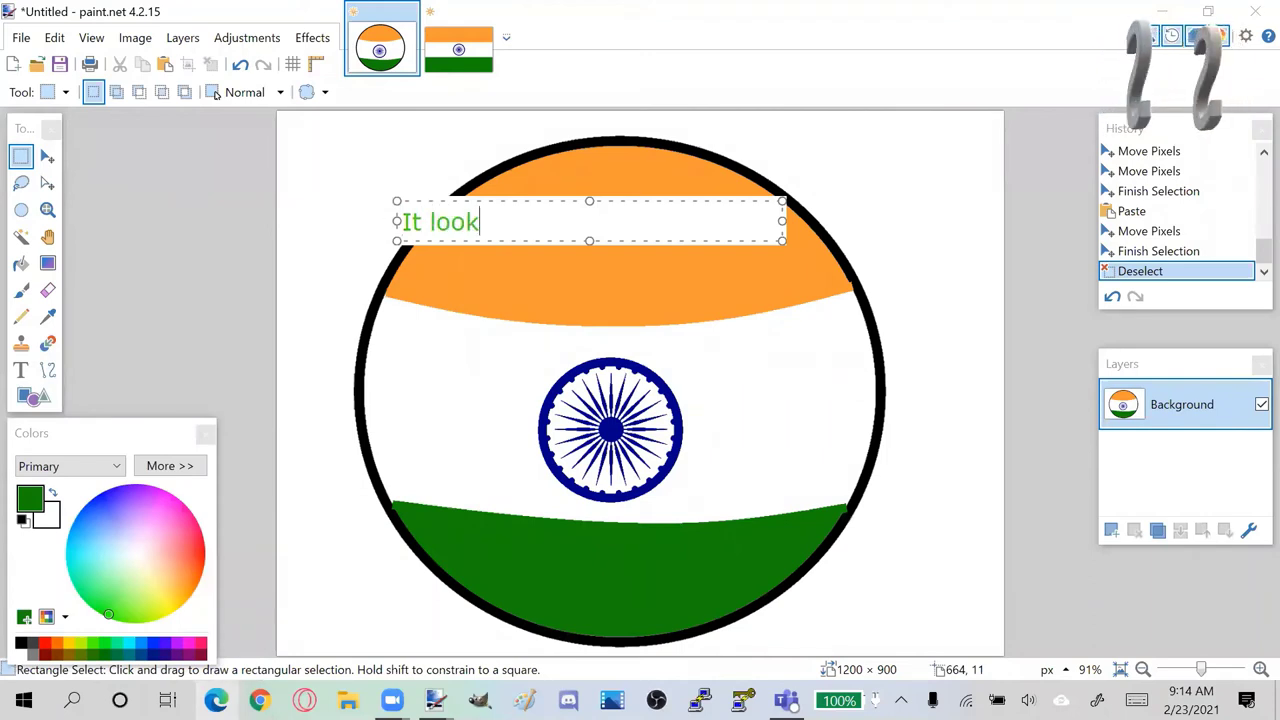
text(s perfect!)
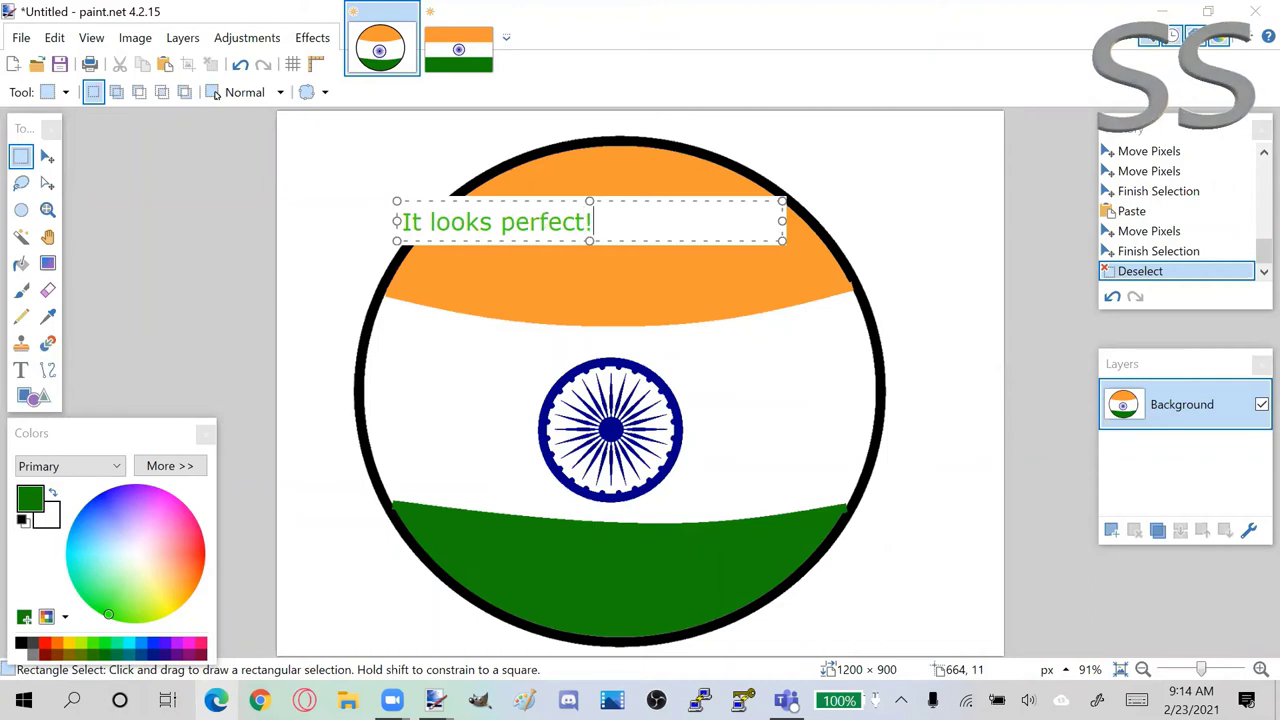
Step: Replace the text annotation over the orange band with "Now for the eyes"
key(BackSpace)
key(BackSpace)
key(BackSpace)
key(BackSpace)
key(BackSpace)
key(BackSpace)
key(BackSpace)
key(BackSpace)
key(BackSpace)
key(BackSpace)
key(BackSpace)
key(BackSpace)
key(BackSpace)
key(BackSpace)
key(BackSpace)
key(BackSpace)
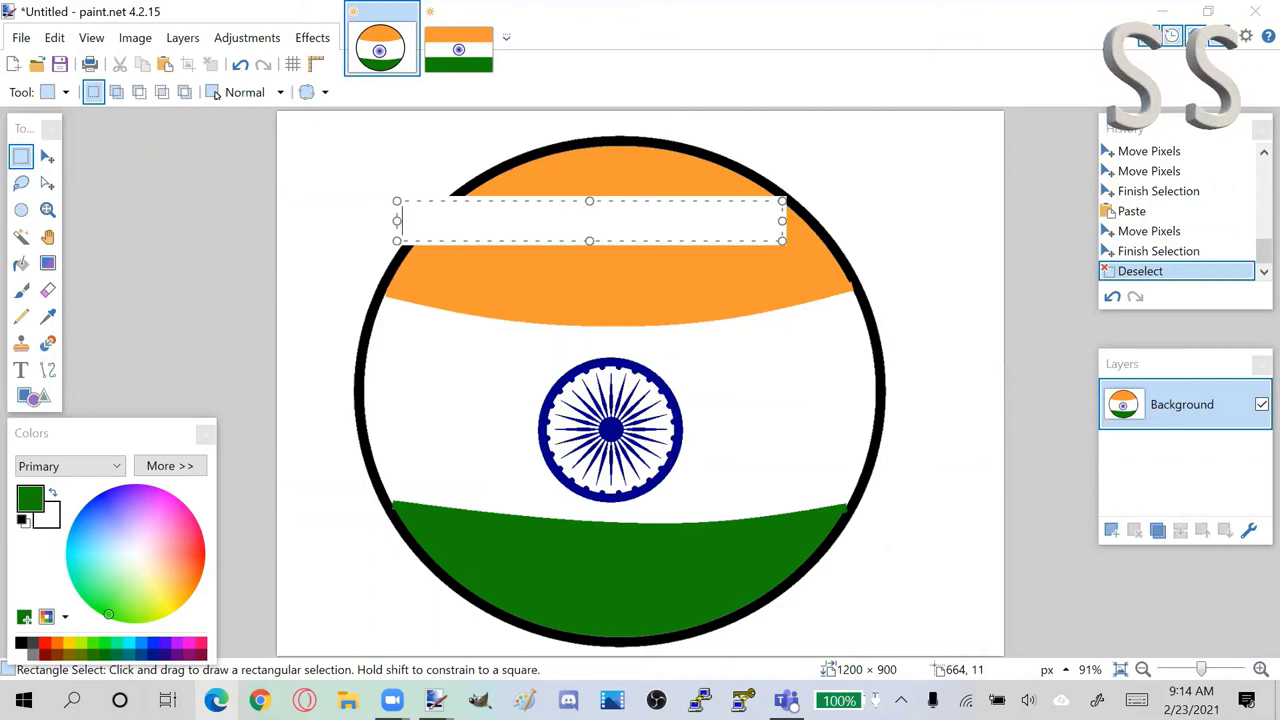
text(Now f)
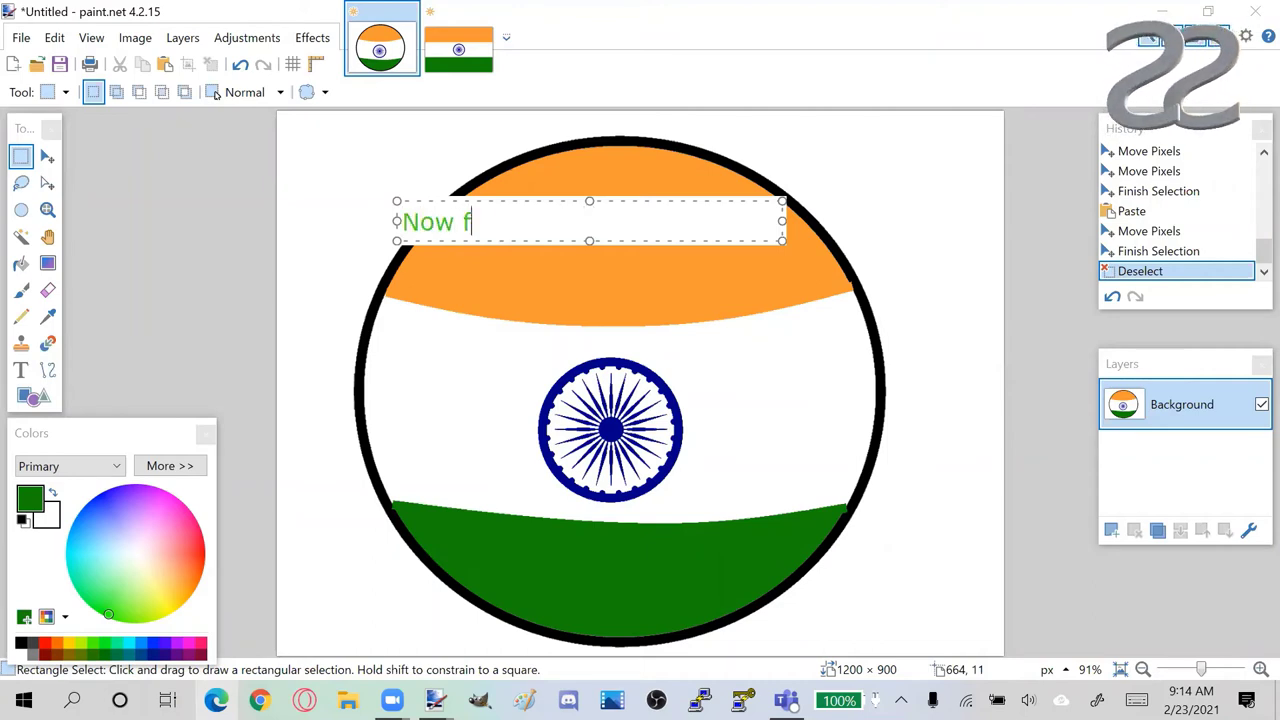
text(or the)
key(BackSpace)
text(he eyes)
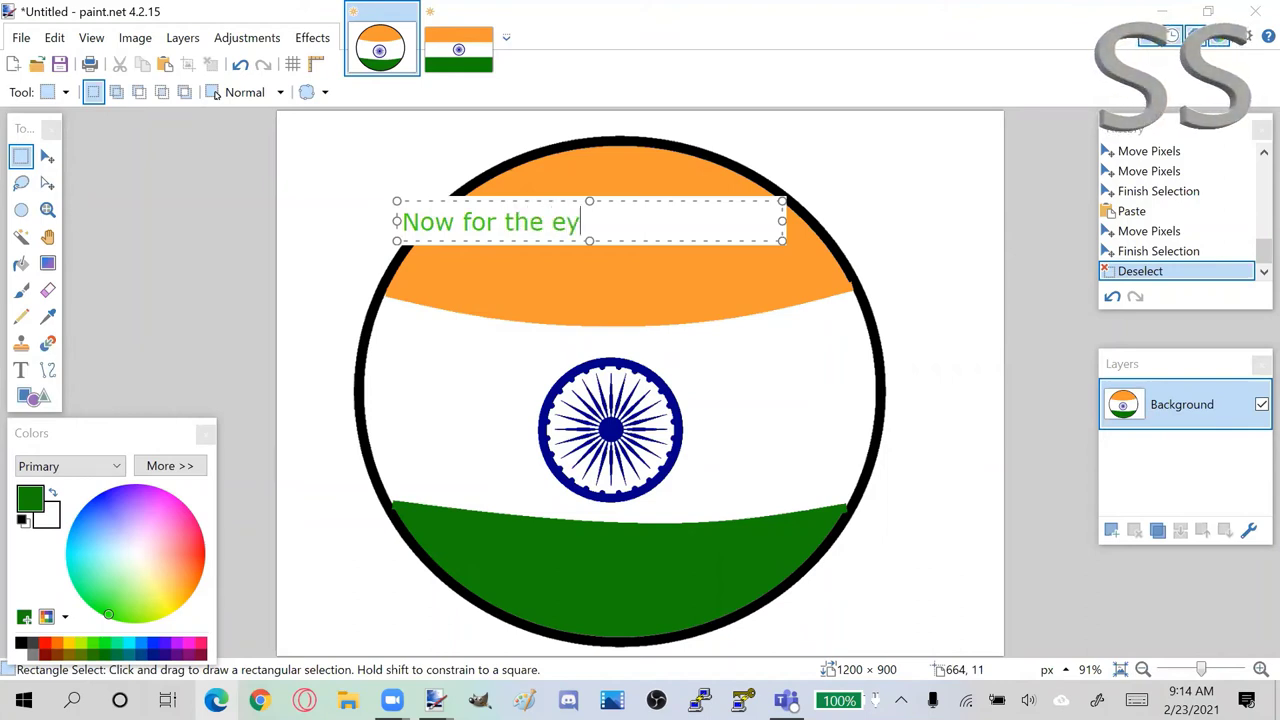
Step: Remove the text annotation from the orange band
key(BackSpace)
key(BackSpace)
key(BackSpace)
key(BackSpace)
key(BackSpace)
key(BackSpace)
key(BackSpace)
key(BackSpace)
key(BackSpace)
key(BackSpace)
key(BackSpace)
key(BackSpace)
key(BackSpace)
key(BackSpace)
key(BackSpace)
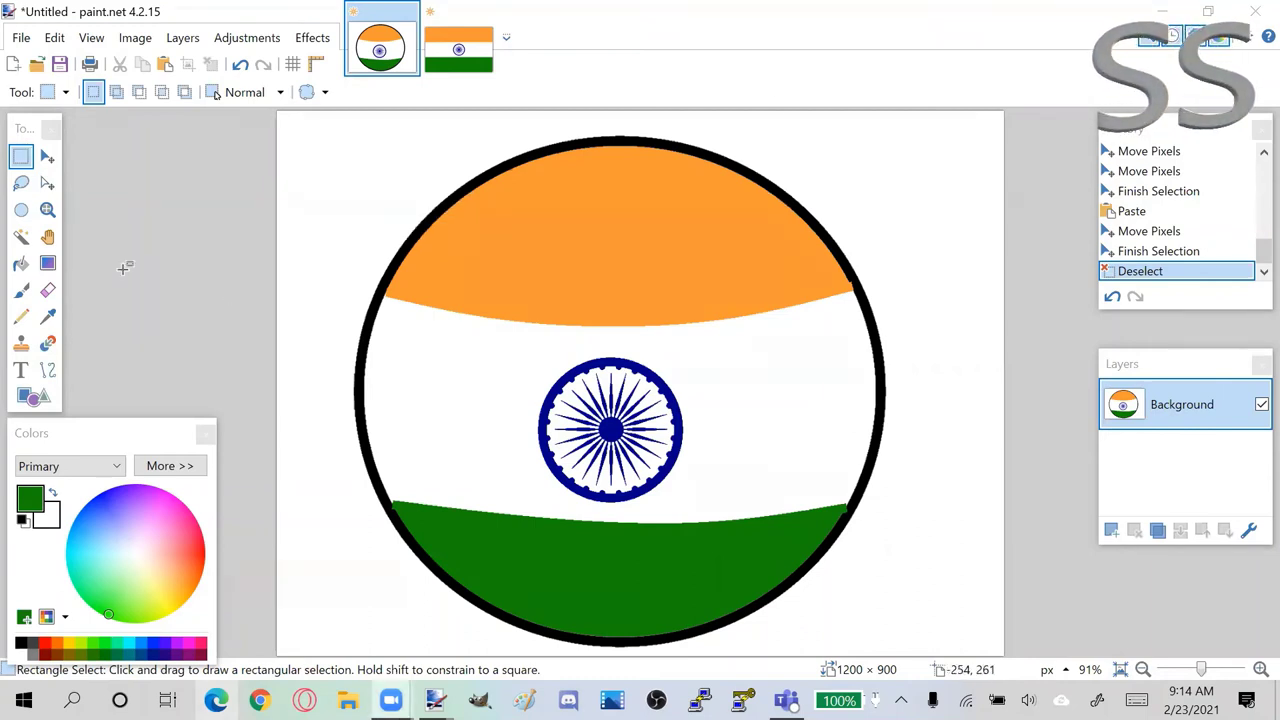
Step: Draw a black-outlined circle about 162 × 164 pixels for the left eye in the orange band and shift it slightly outward
click(31, 399)
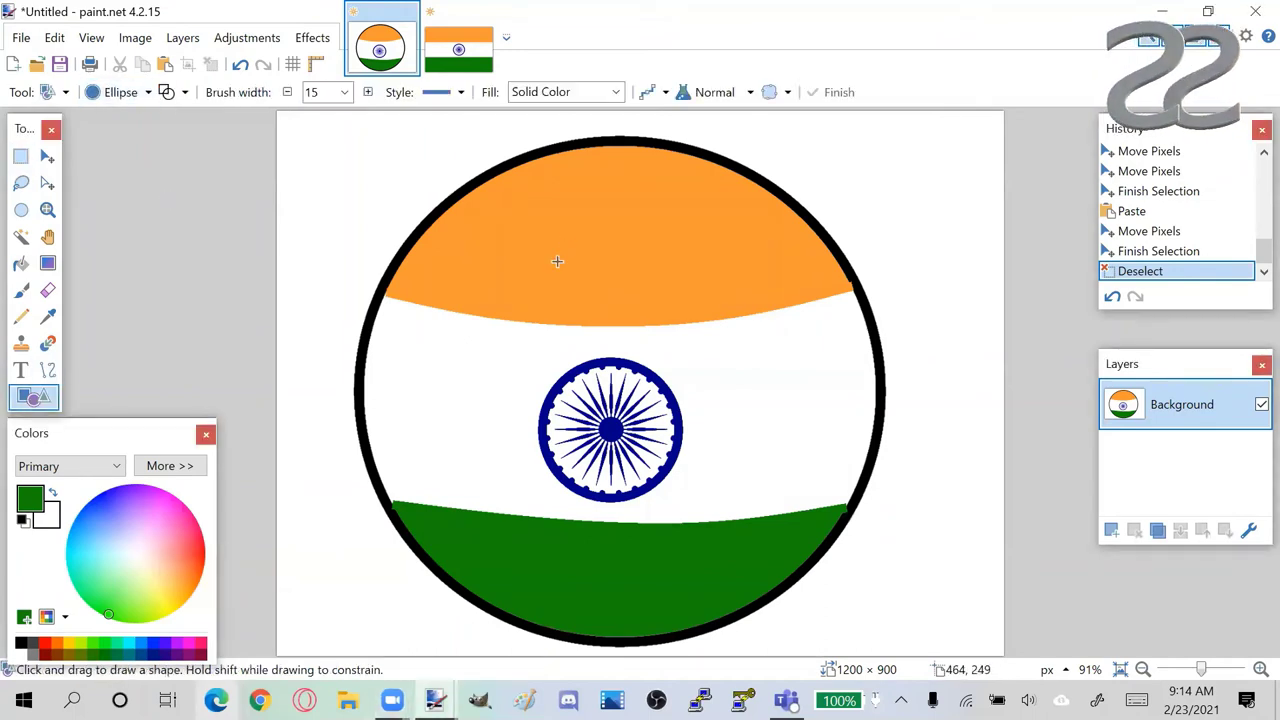
click(21, 656)
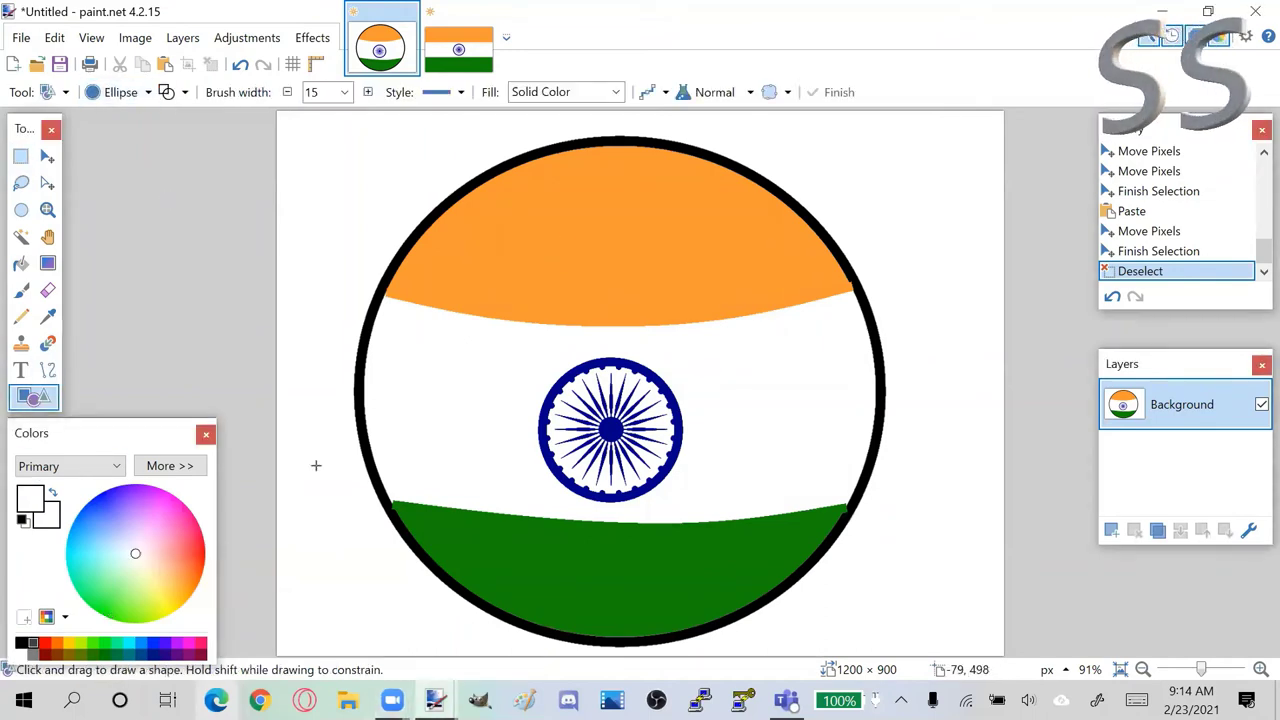
drag(508, 212, 611, 317)
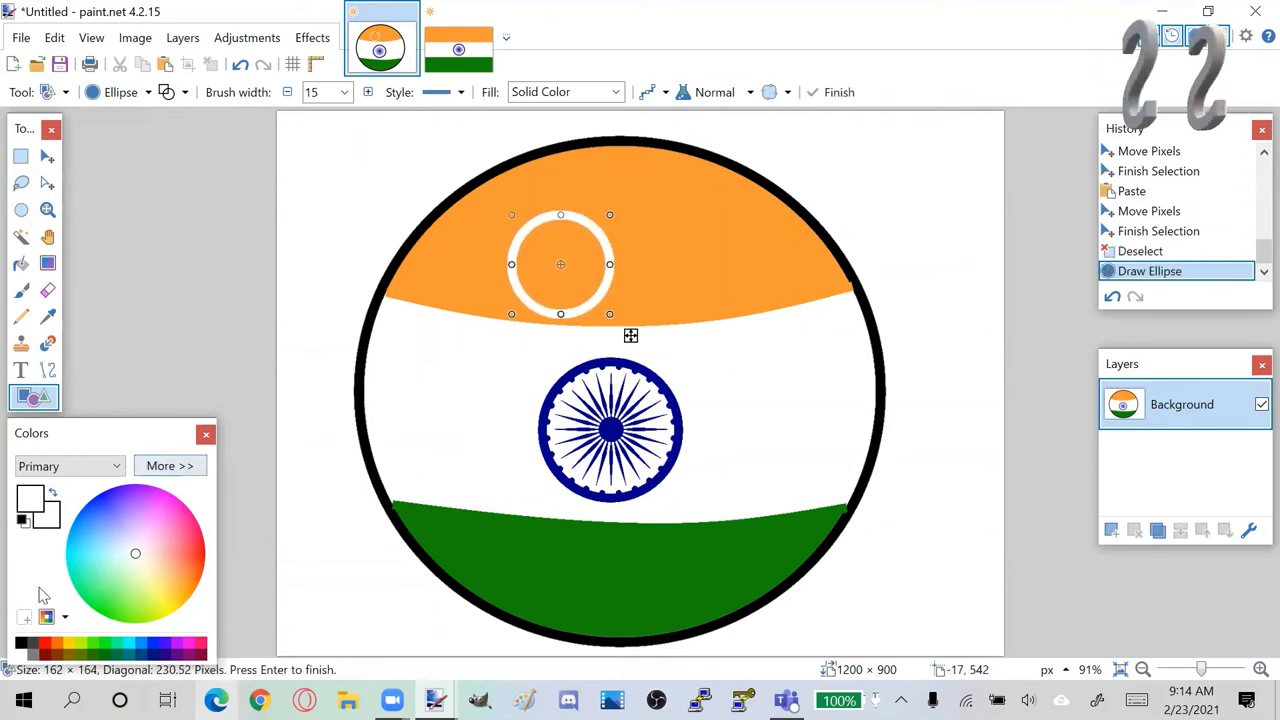
click(22, 645)
drag(585, 273, 567, 267)
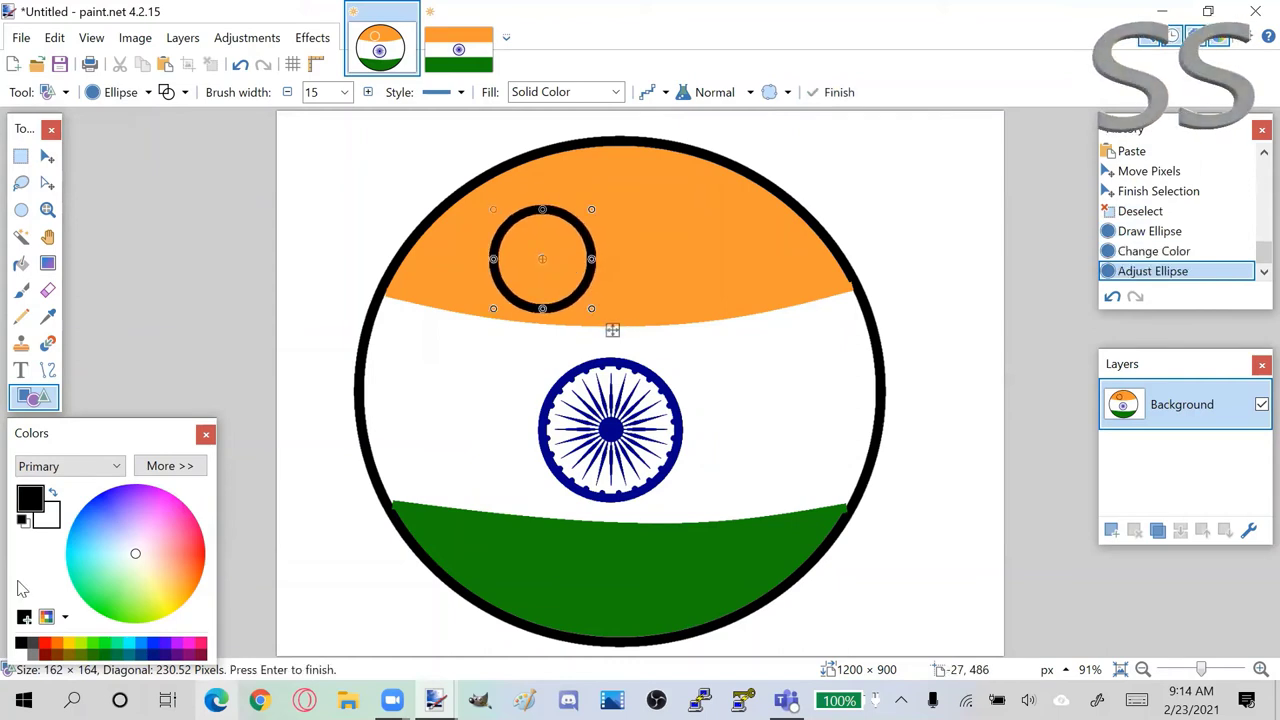
Step: Fill the left eye circle with solid white using the Paint Bucket
click(21, 263)
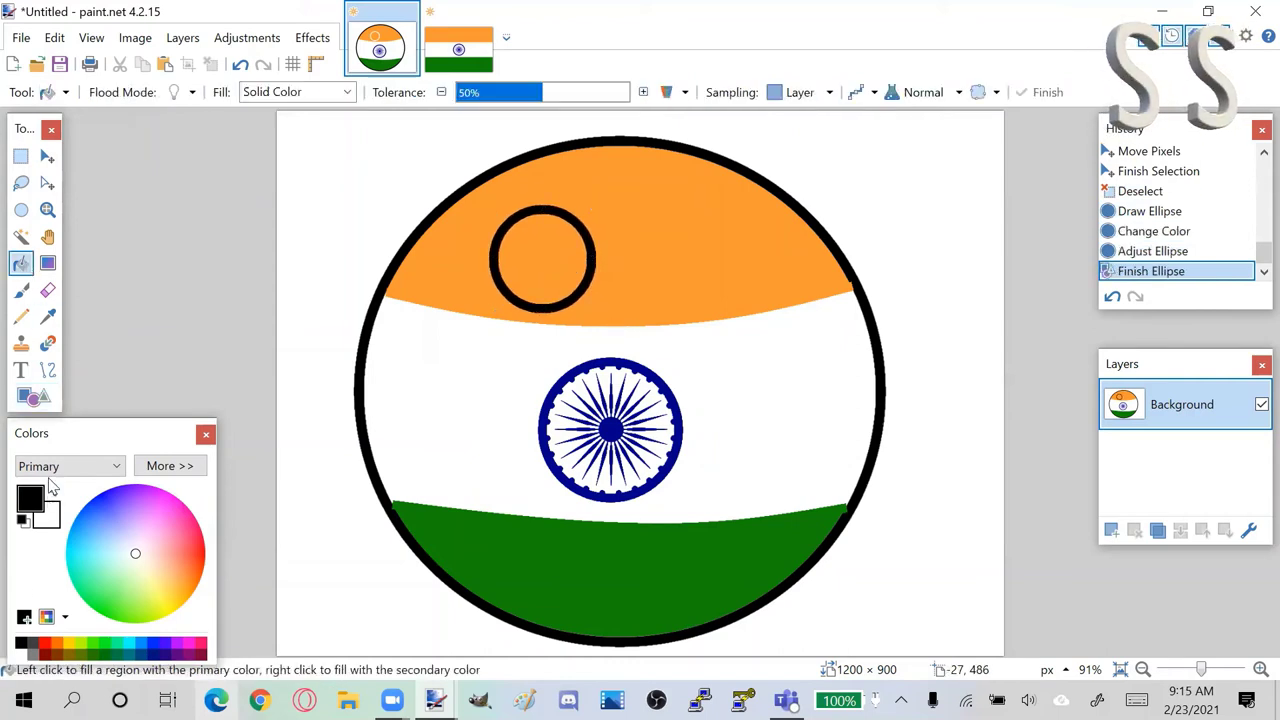
click(53, 494)
click(544, 267)
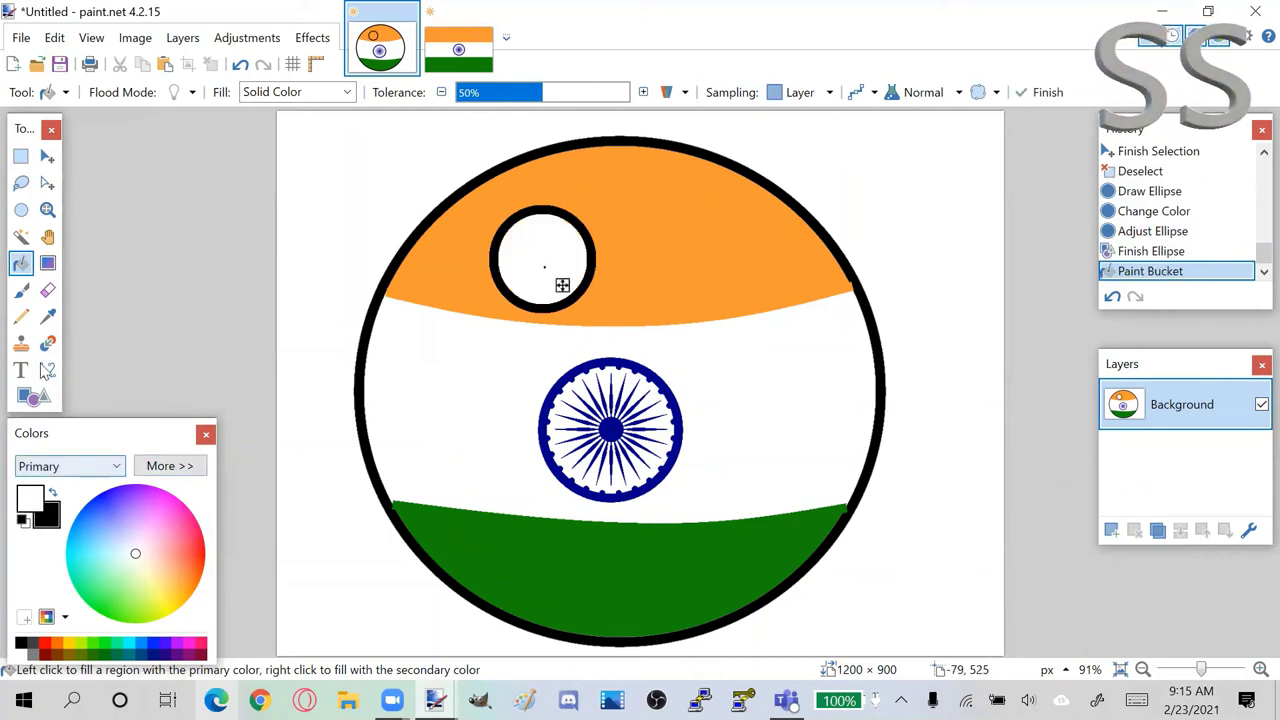
Step: Draw a black-outlined circle about 156 × 161 pixels for the right eye and align it level with the left eye
click(34, 397)
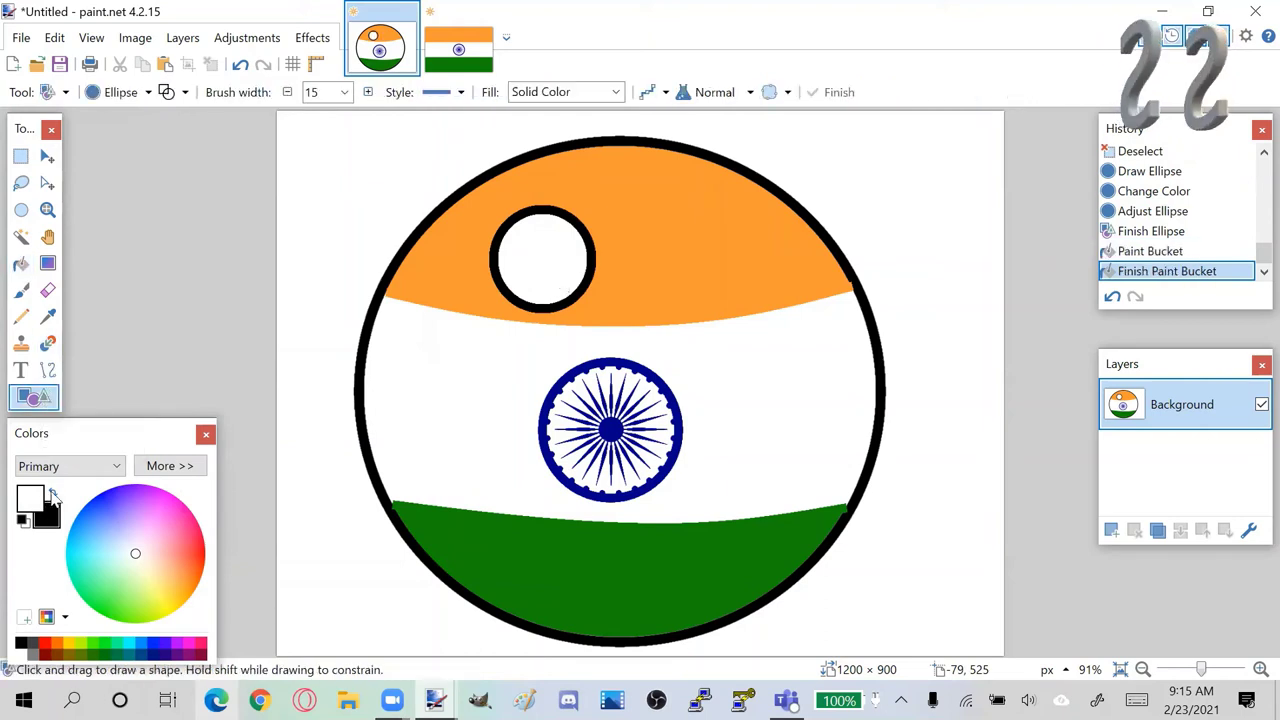
click(53, 494)
drag(666, 229, 765, 333)
drag(737, 292, 735, 270)
drag(763, 311, 734, 272)
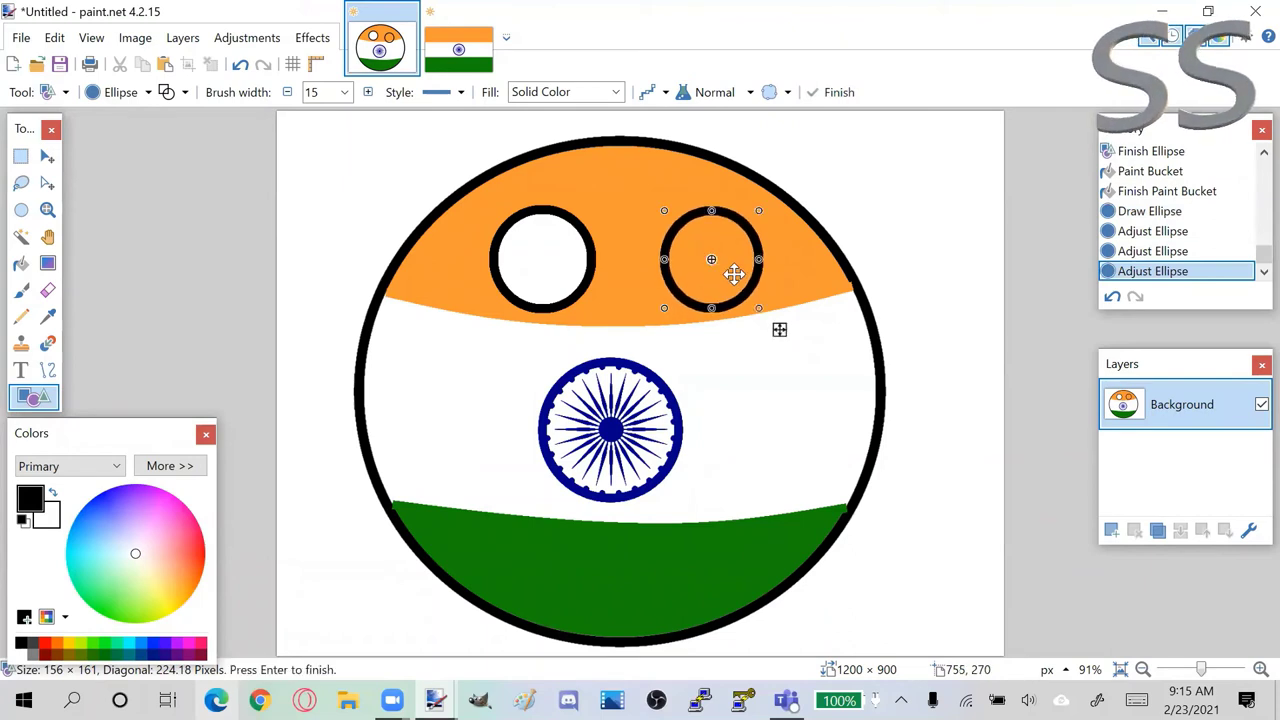
Step: Fill the right eye circle with solid white using the Paint Bucket
click(21, 263)
key(x)
click(706, 244)
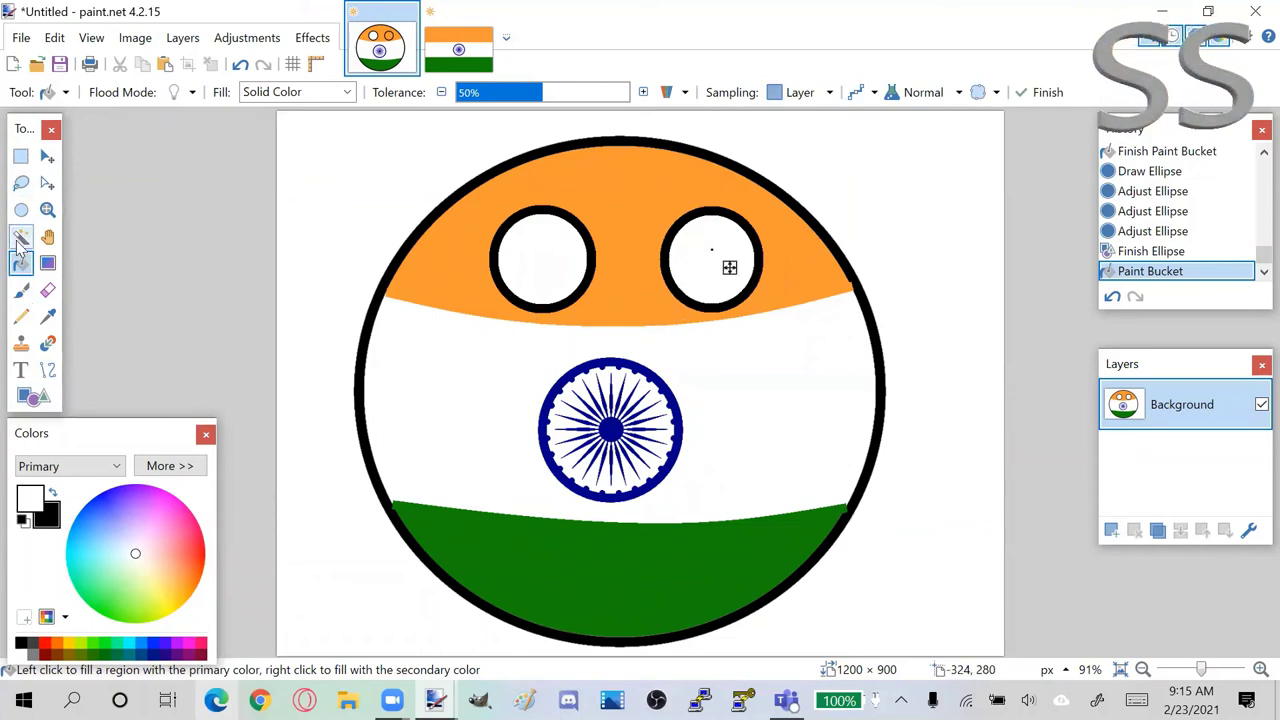
Step: Make black the primary color and erase a small gap at mid-height on each side of the left eye's outline
click(20, 236)
click(53, 492)
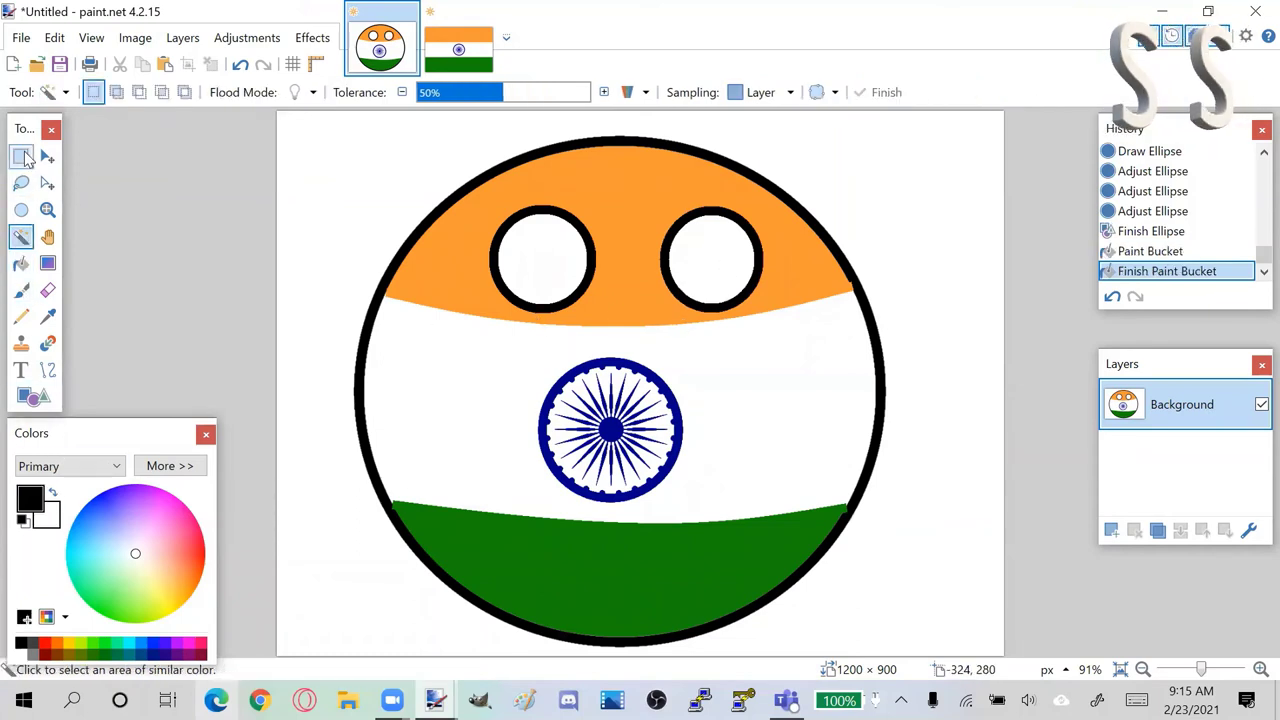
click(22, 158)
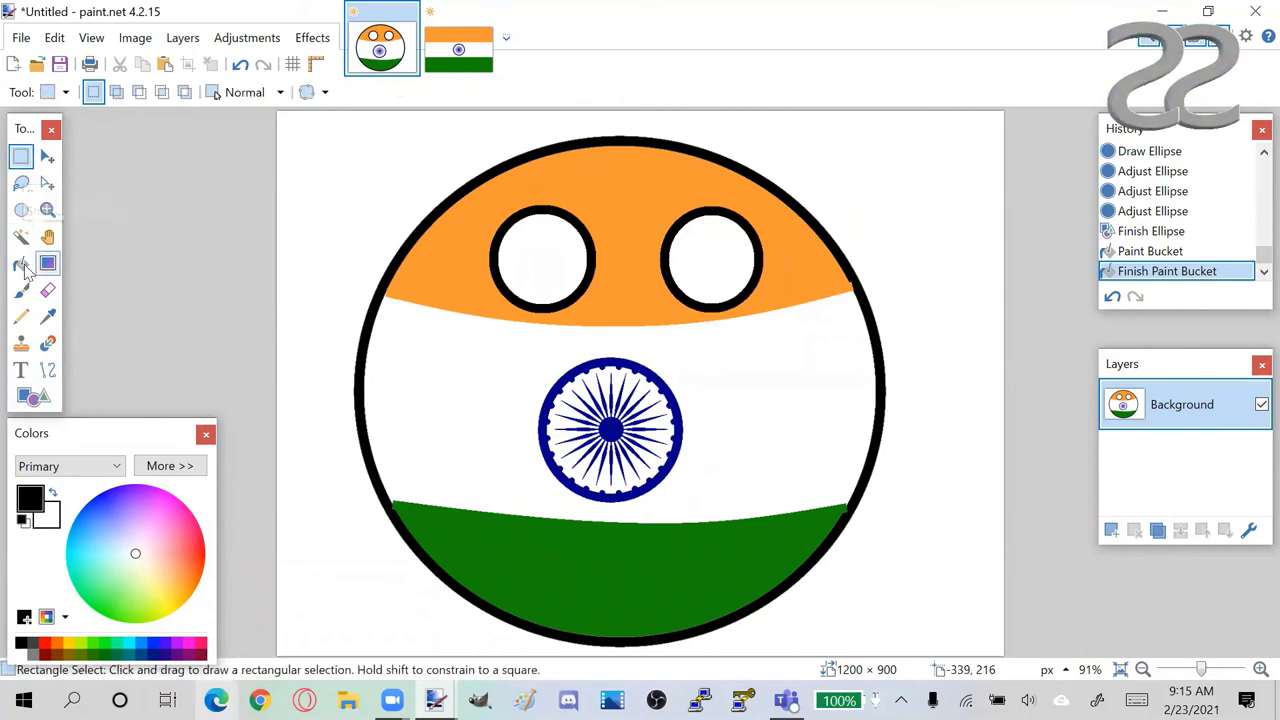
click(47, 290)
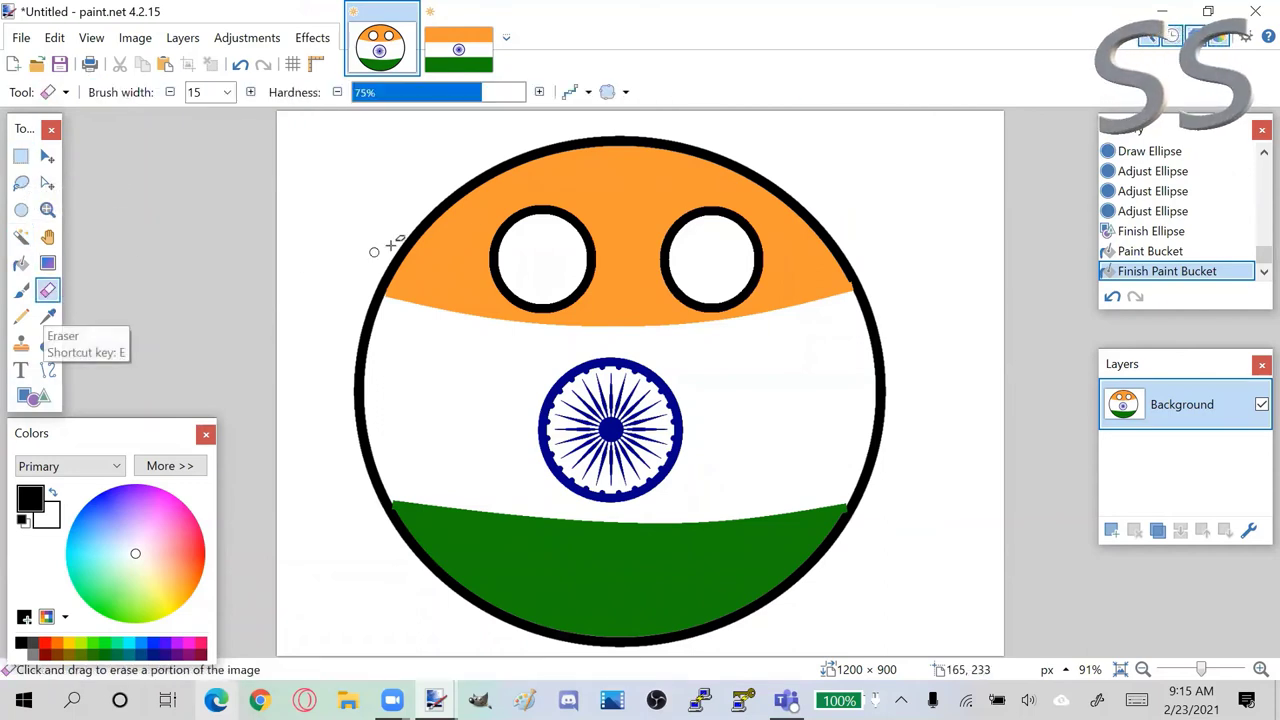
click(495, 260)
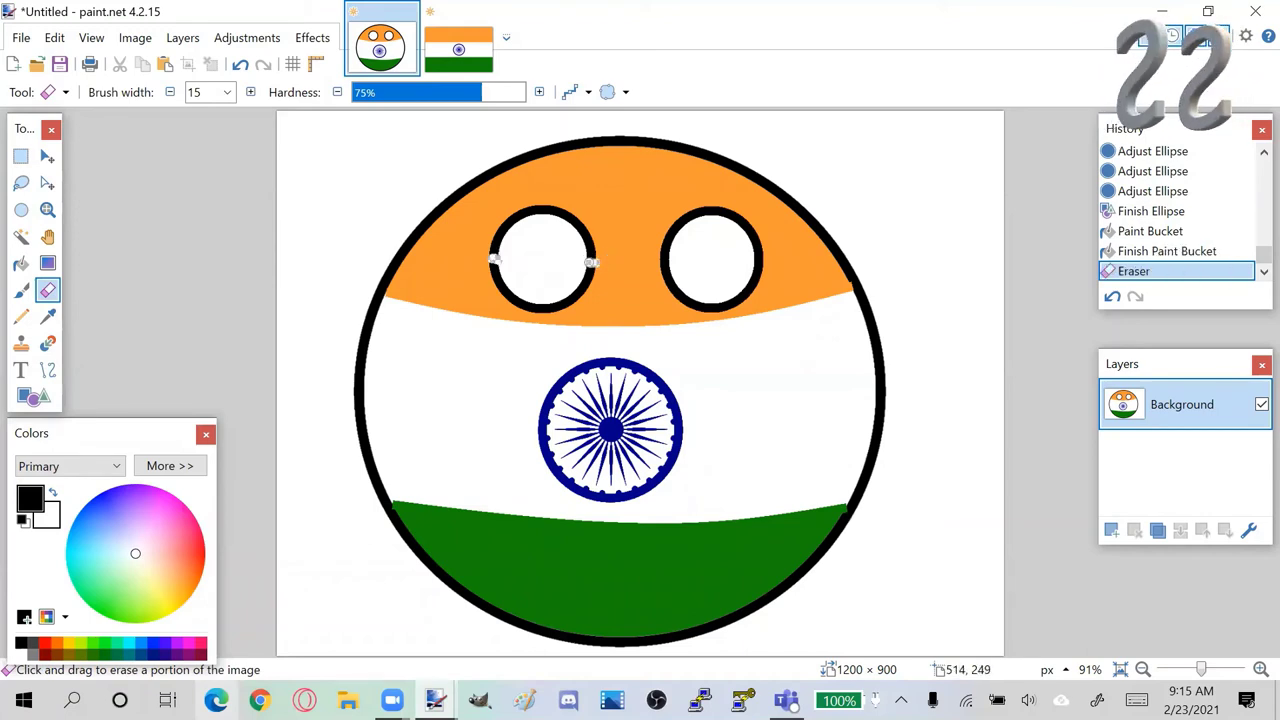
click(590, 262)
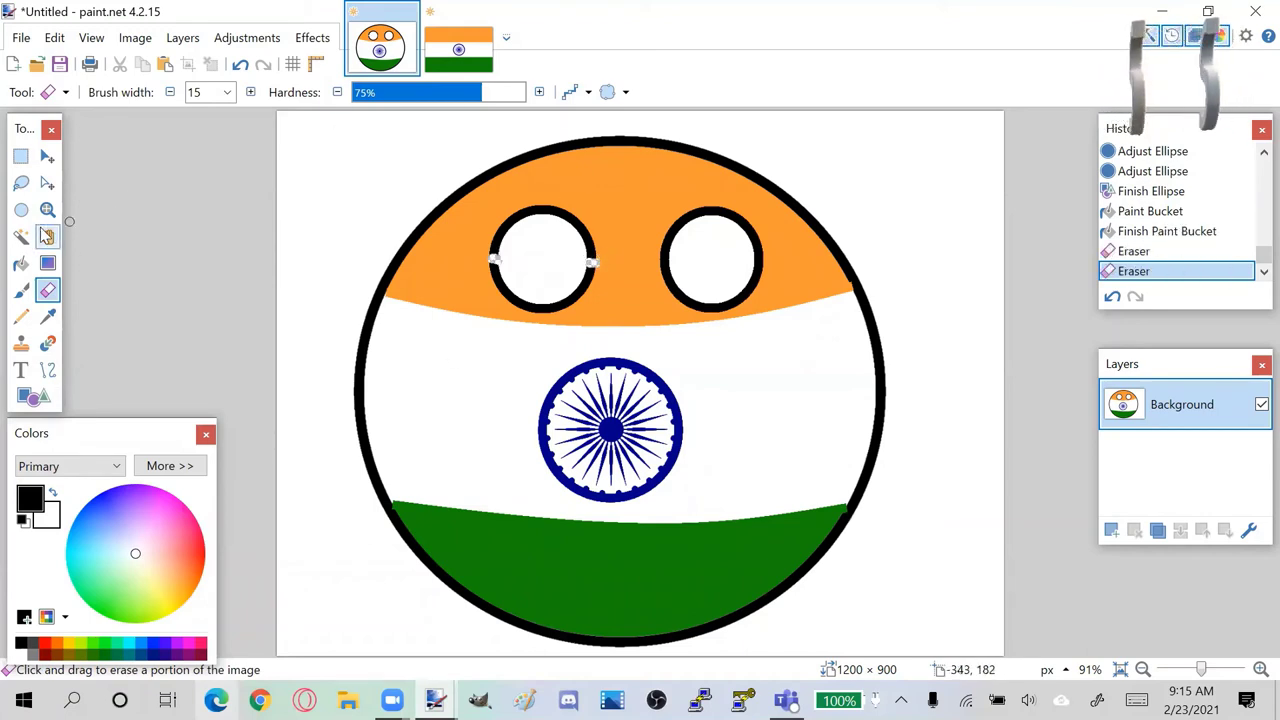
Step: Select the upper half of the left eye's black outline with the Magic Wand and delete it
click(21, 236)
click(543, 250)
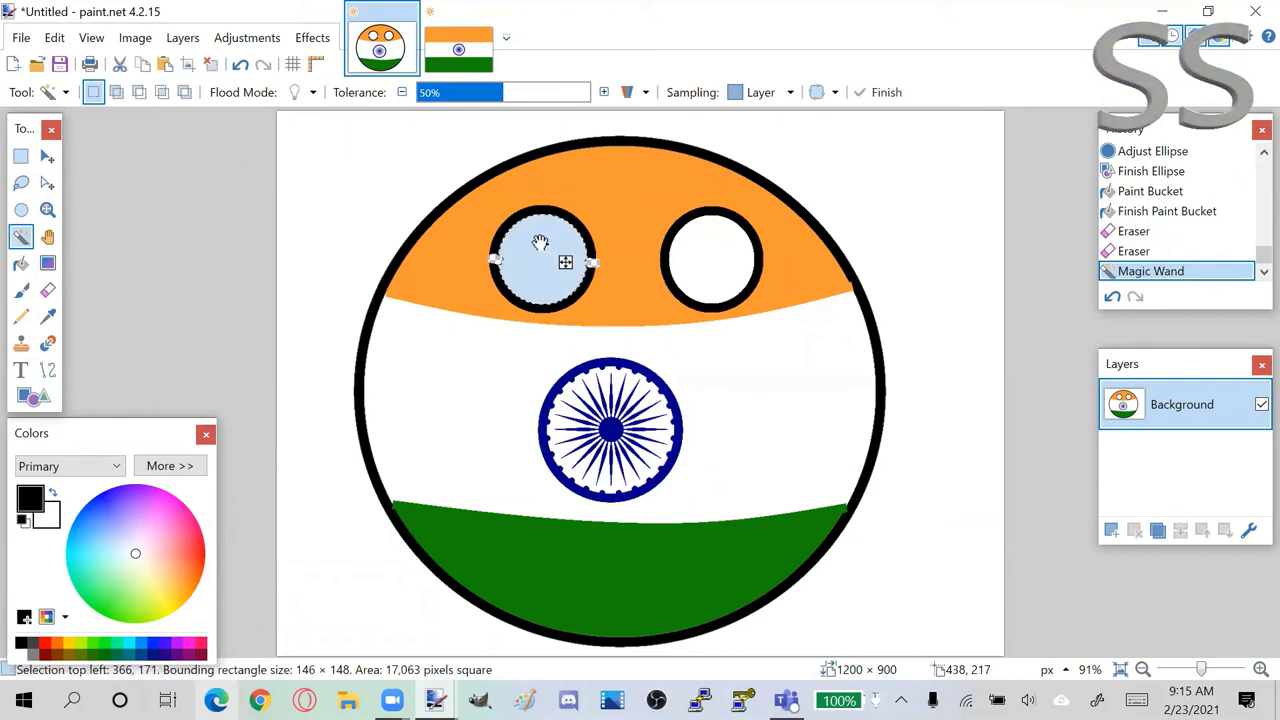
click(495, 225)
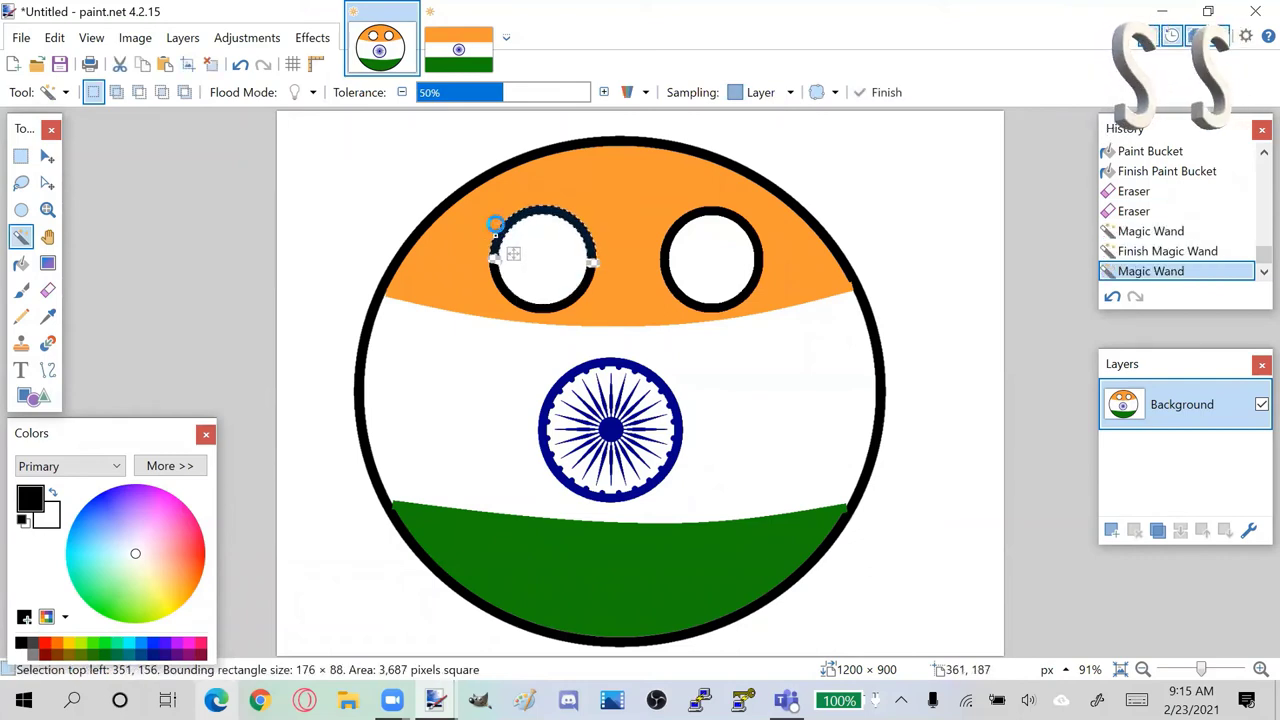
key(Delete)
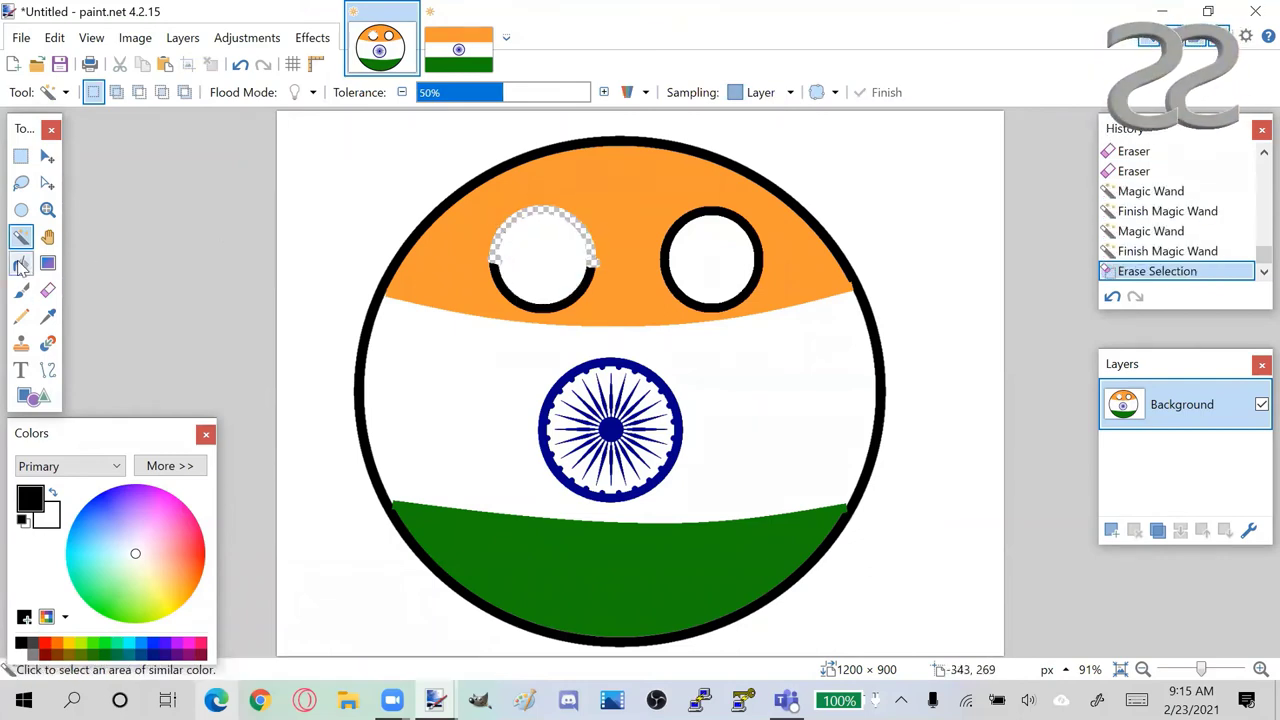
Step: Erase a horizontal strip across the white of the left eye between the two outline gaps
click(42, 292)
click(42, 292)
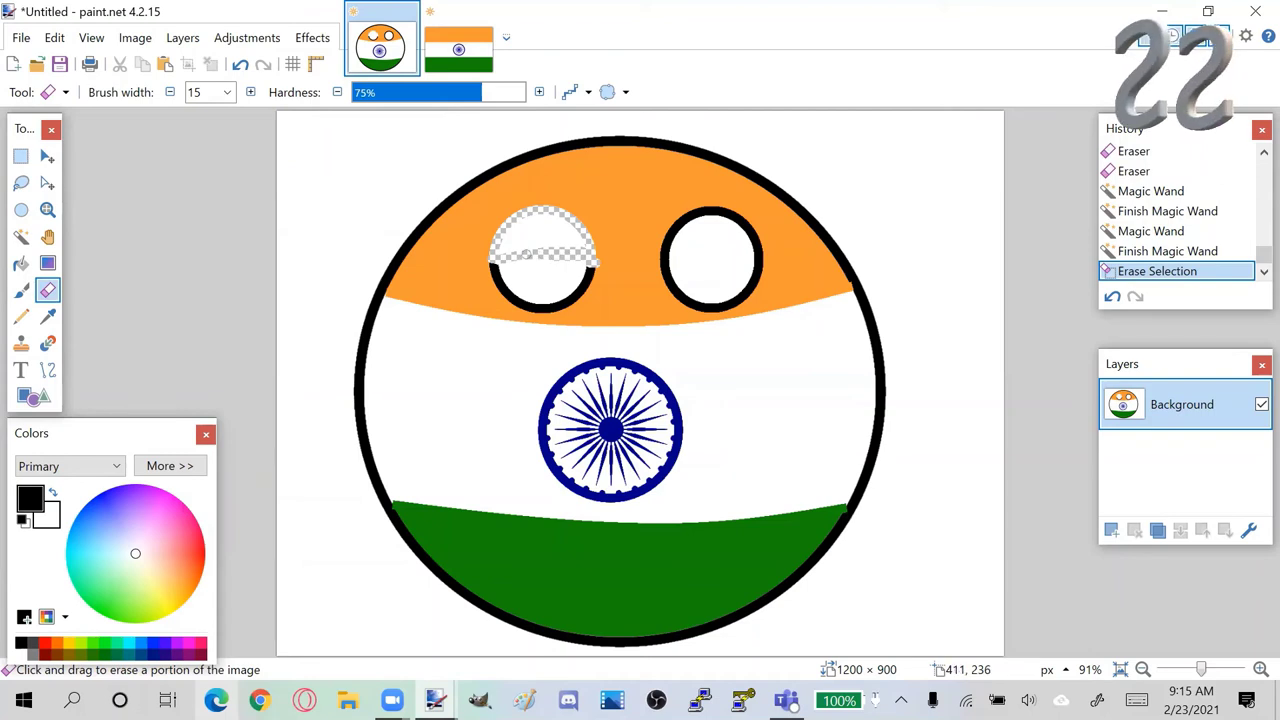
drag(538, 253, 540, 250)
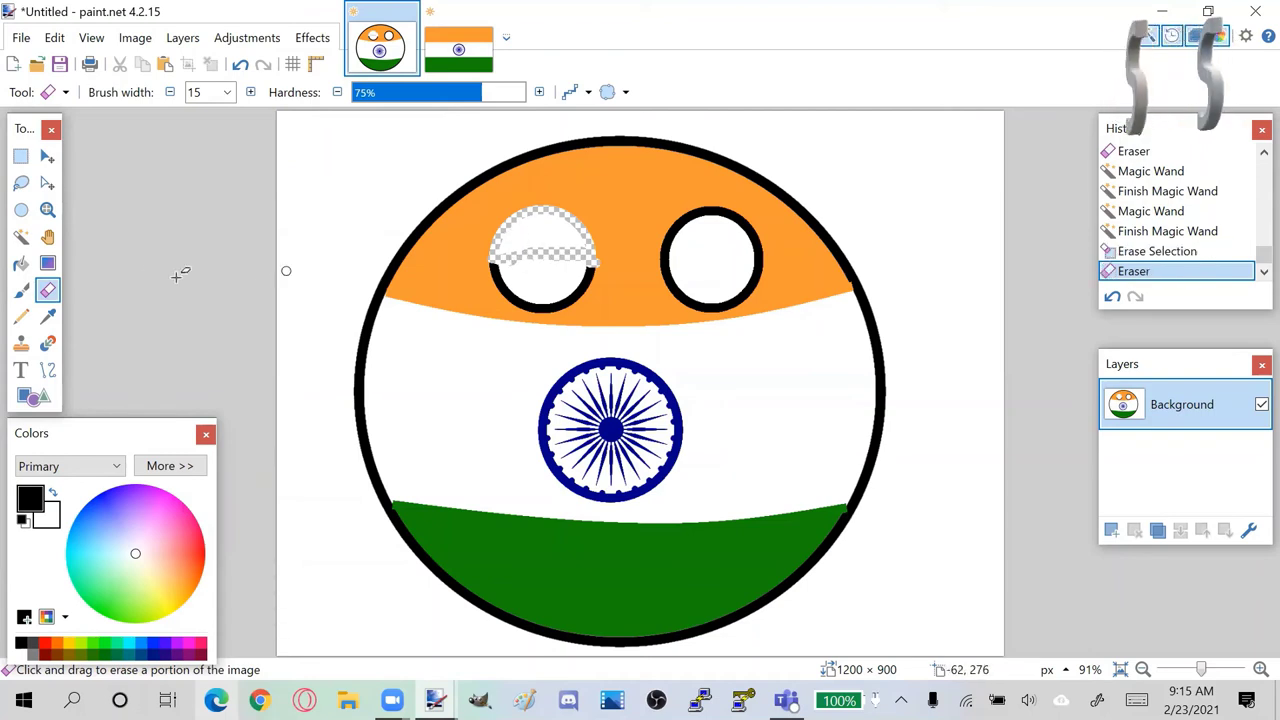
Step: Select the white area in the left eye's upper half with the Magic Wand and delete it
click(20, 238)
click(566, 248)
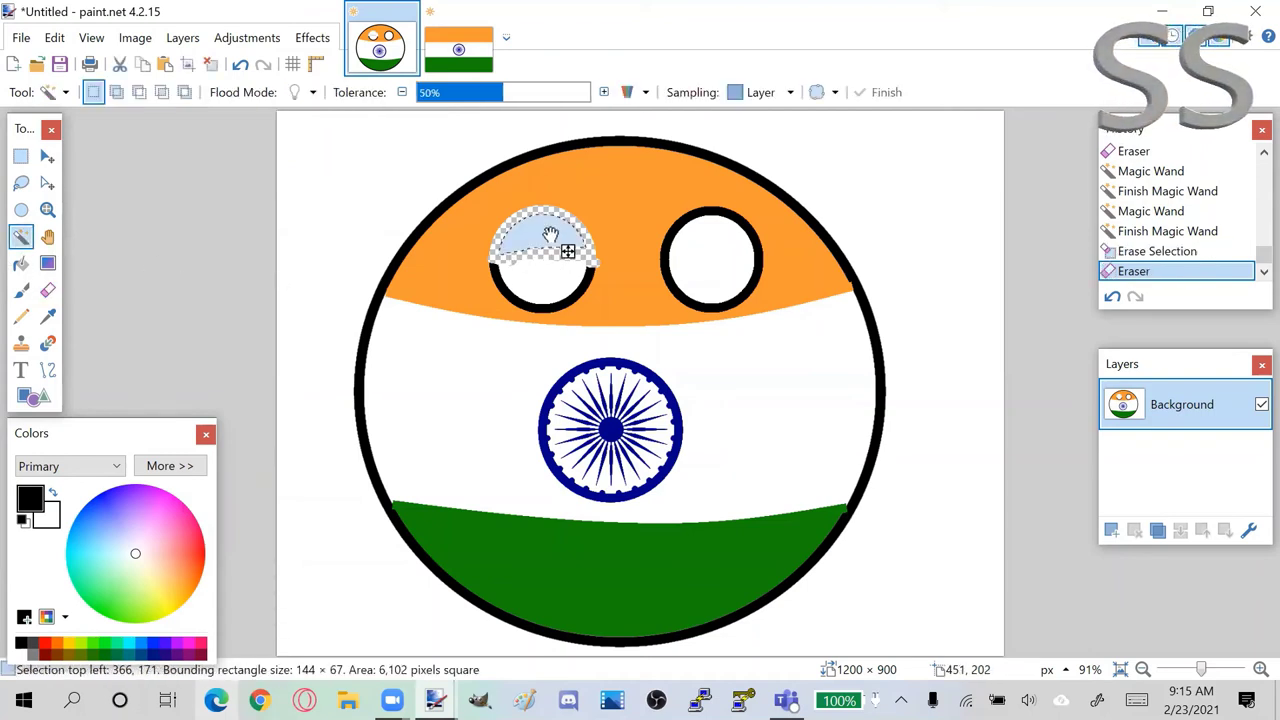
key(Delete)
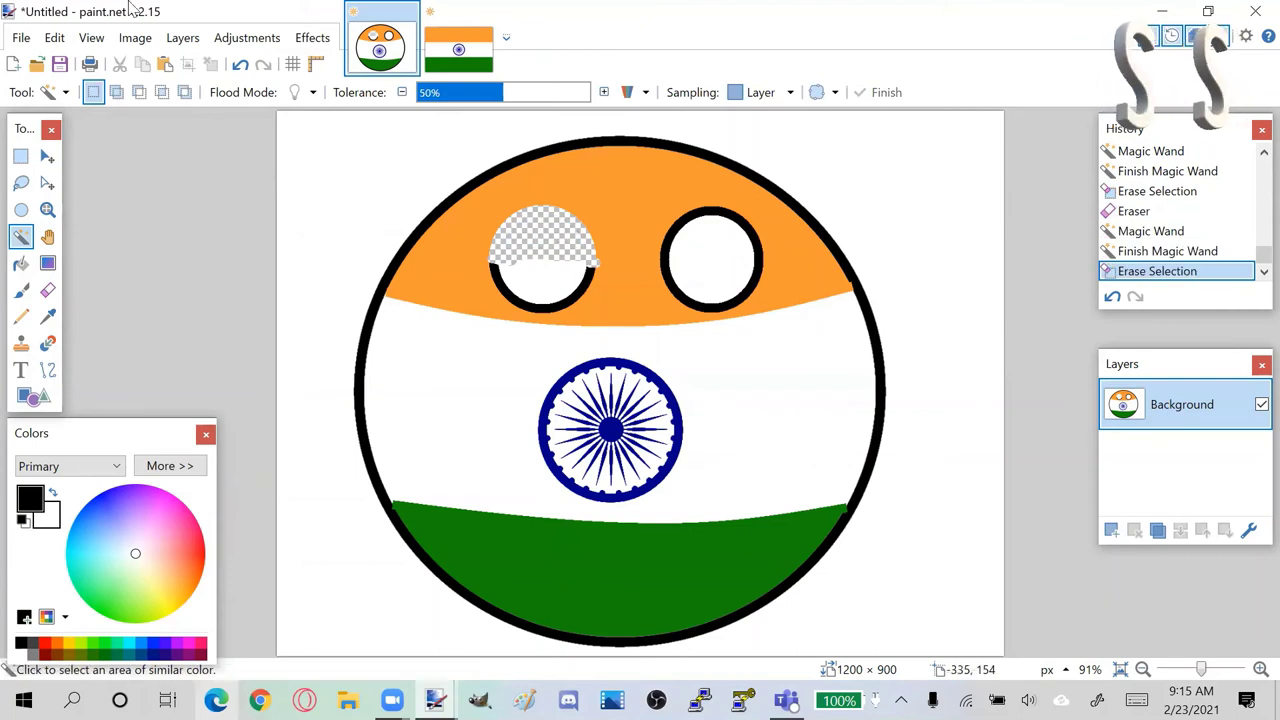
Step: Try to fill the erased upper half of the left eye with the palette's orange
click(20, 263)
click(62, 646)
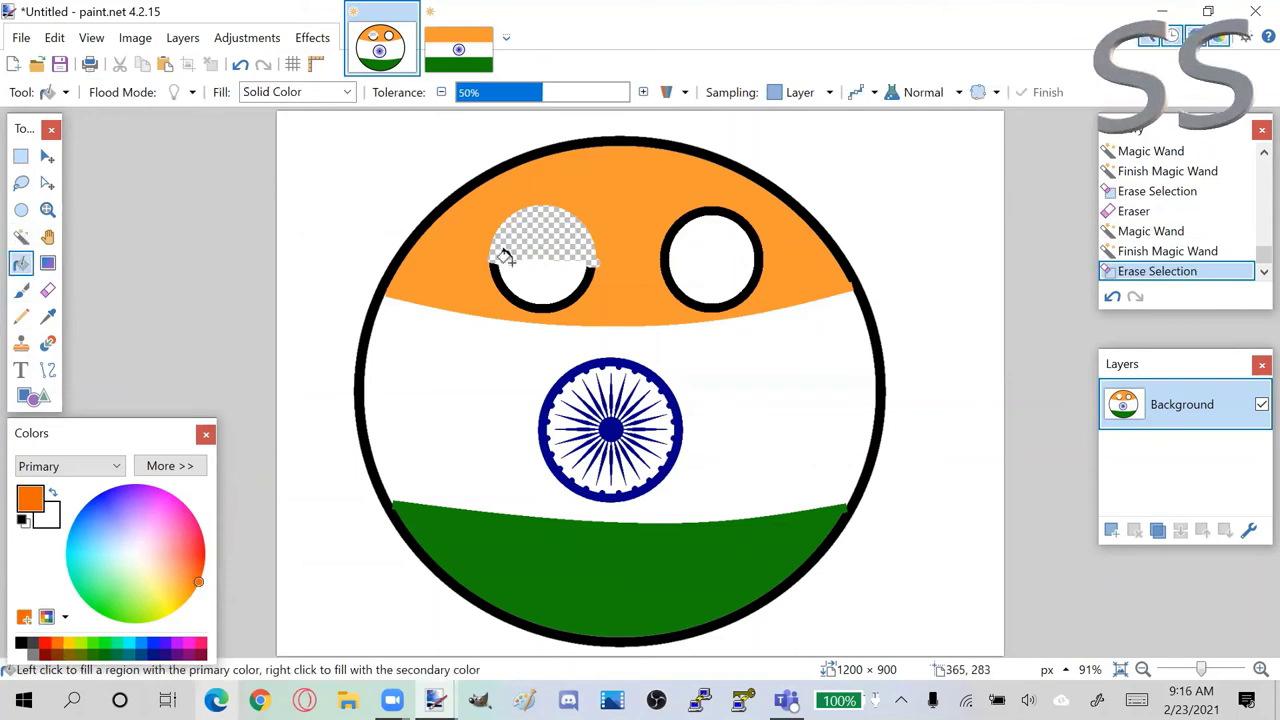
click(520, 230)
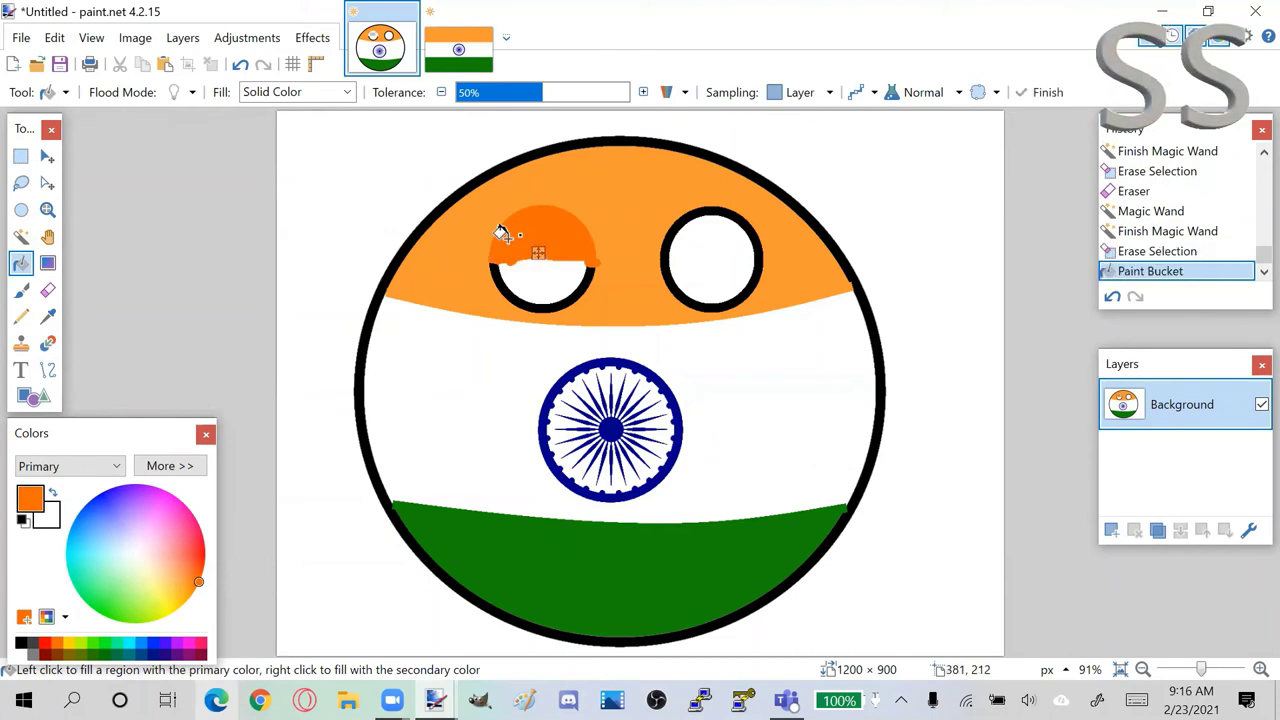
key(ctrl+z)
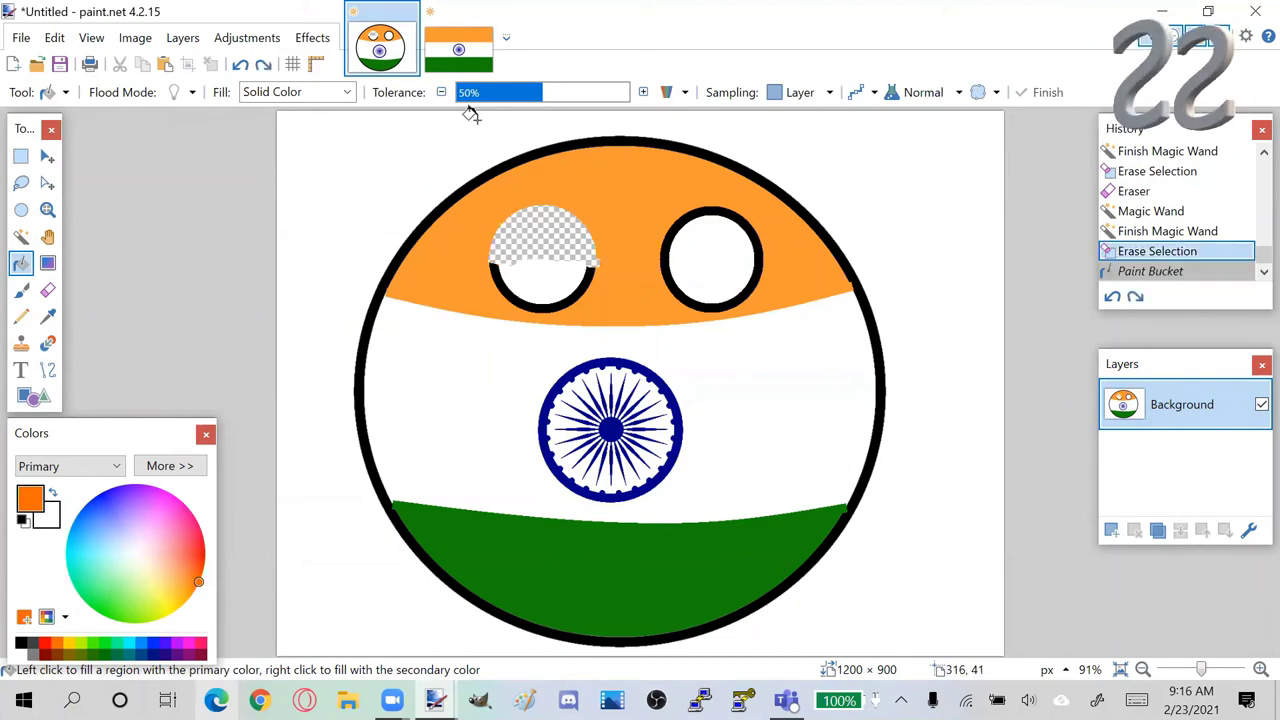
Step: Sample the orange from the flag image and fill the erased upper half of the left eye with it
click(458, 45)
key(k)
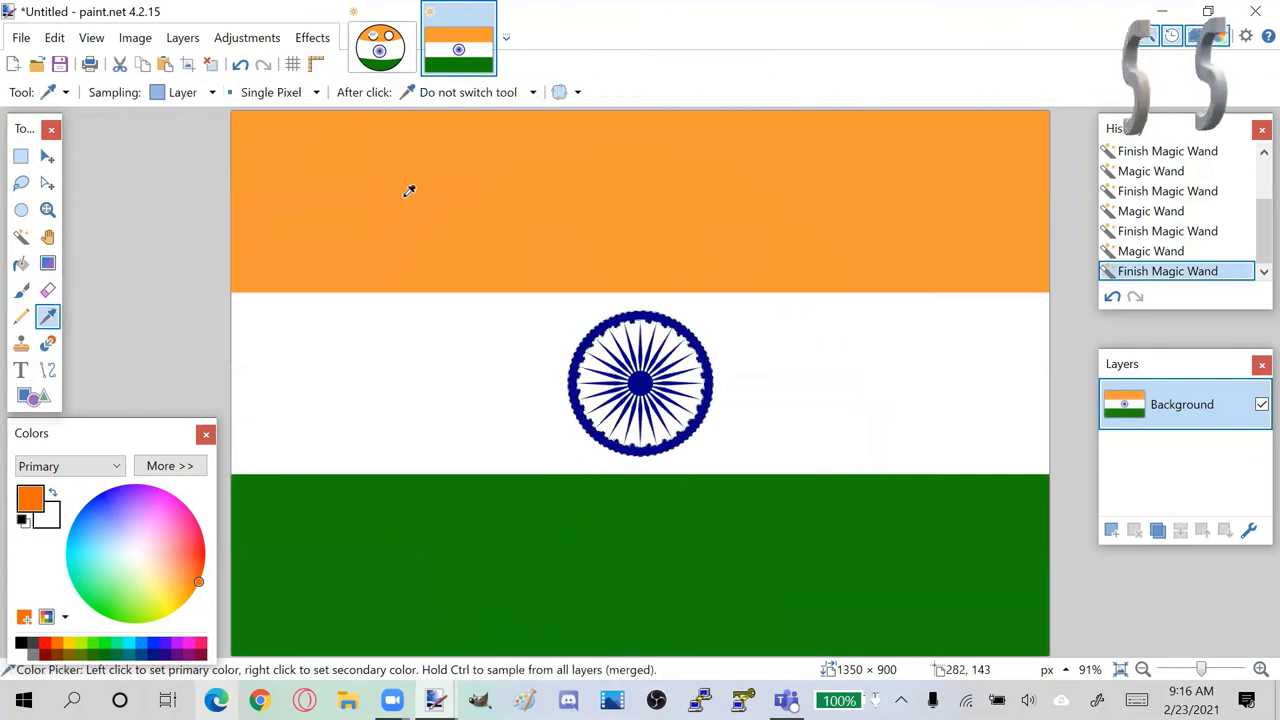
click(398, 145)
click(380, 45)
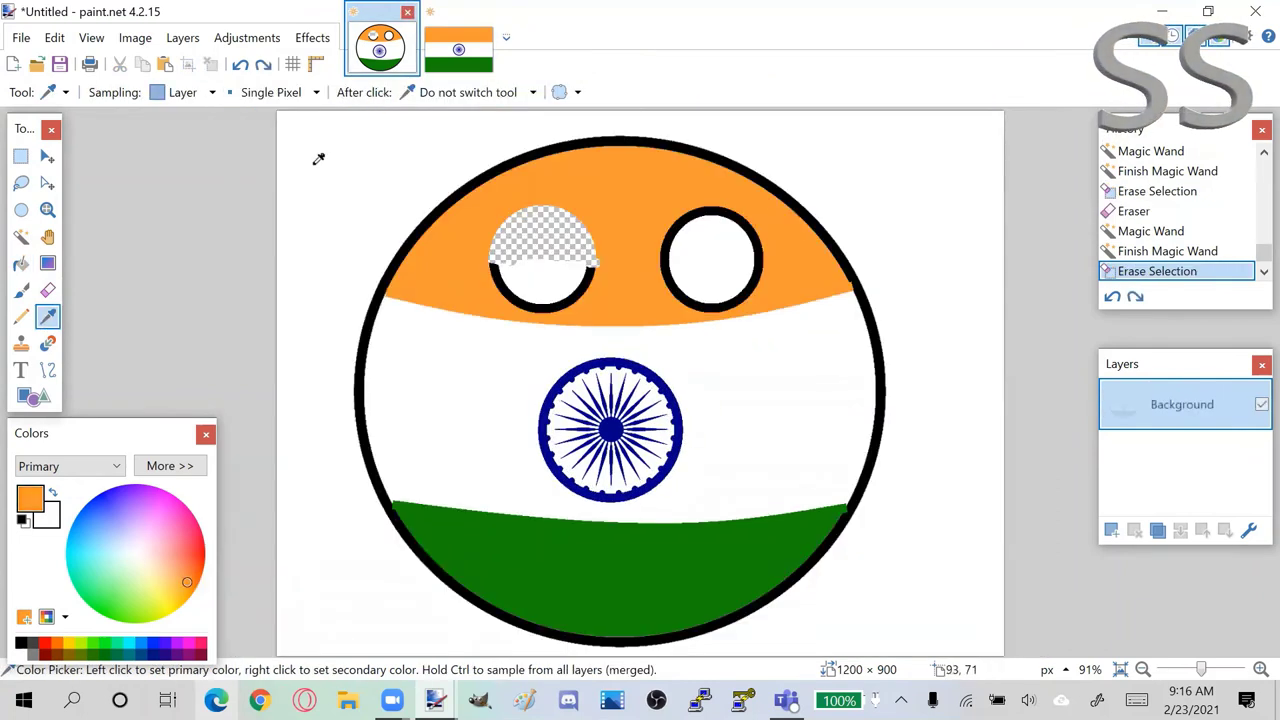
click(21, 263)
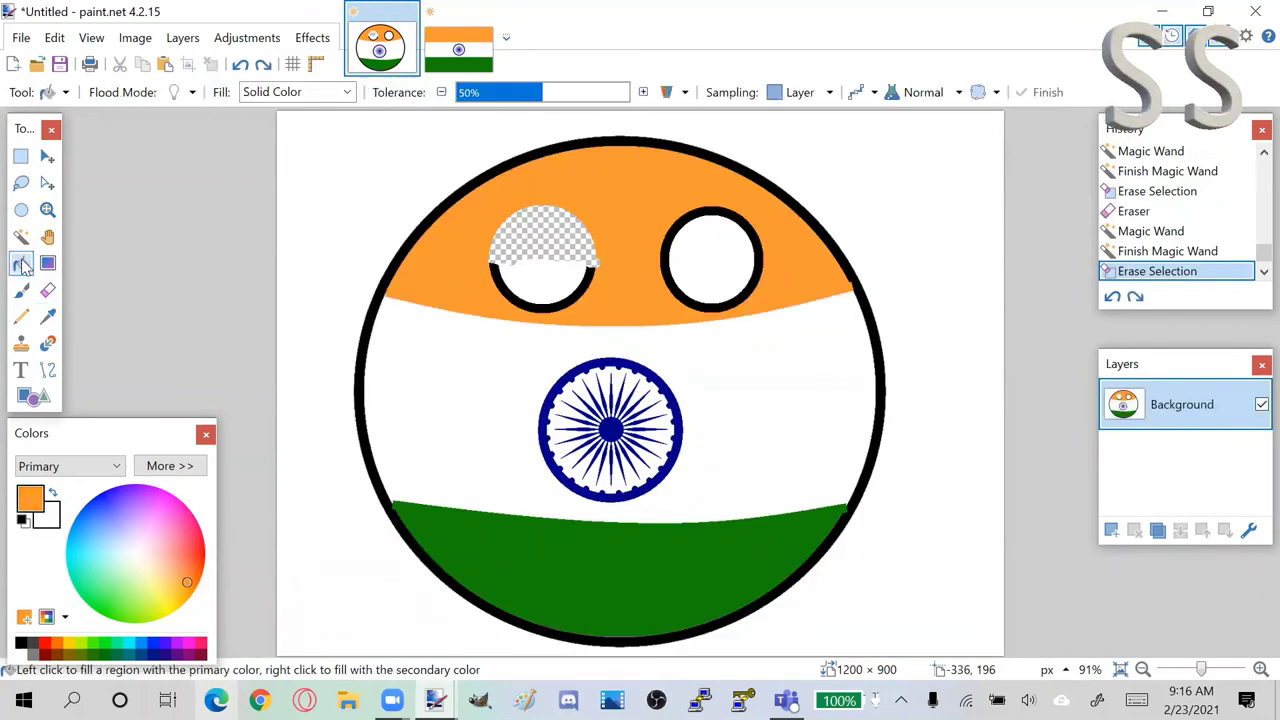
click(535, 228)
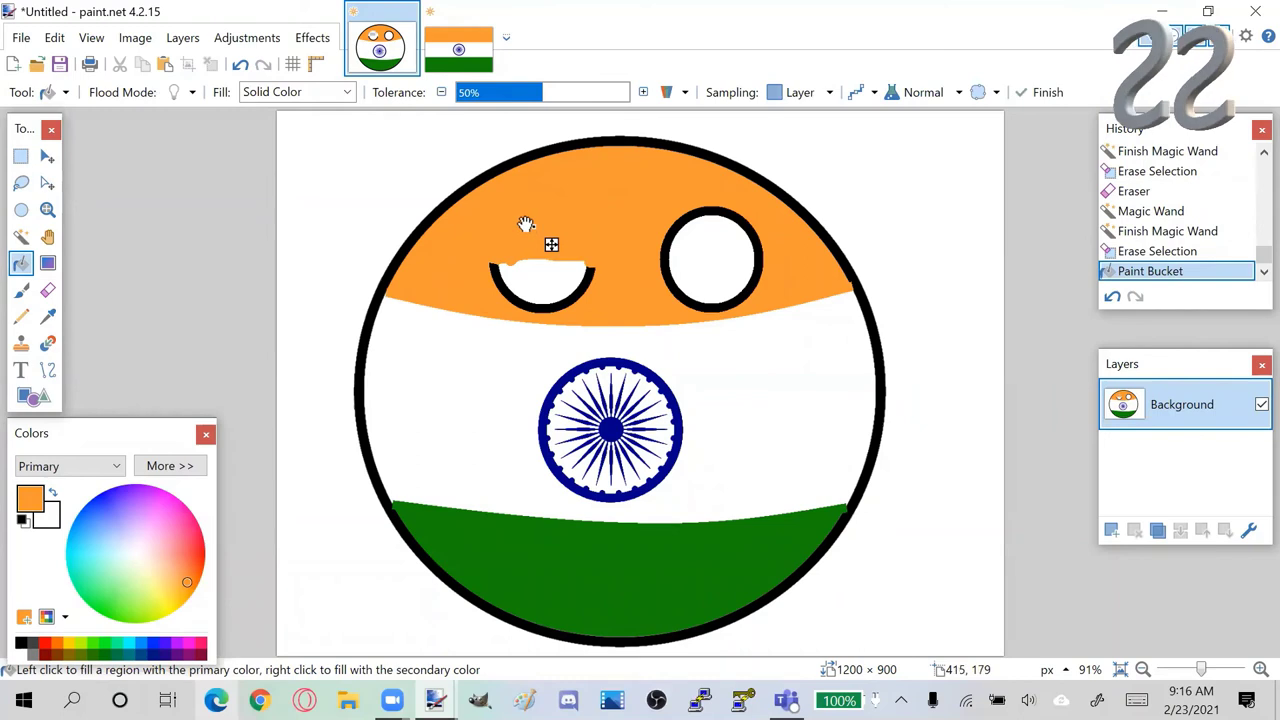
Step: Draw a black line about 172 pixels long across the flat upper edge of the left eye and fine-tune its position
click(48, 371)
click(20, 643)
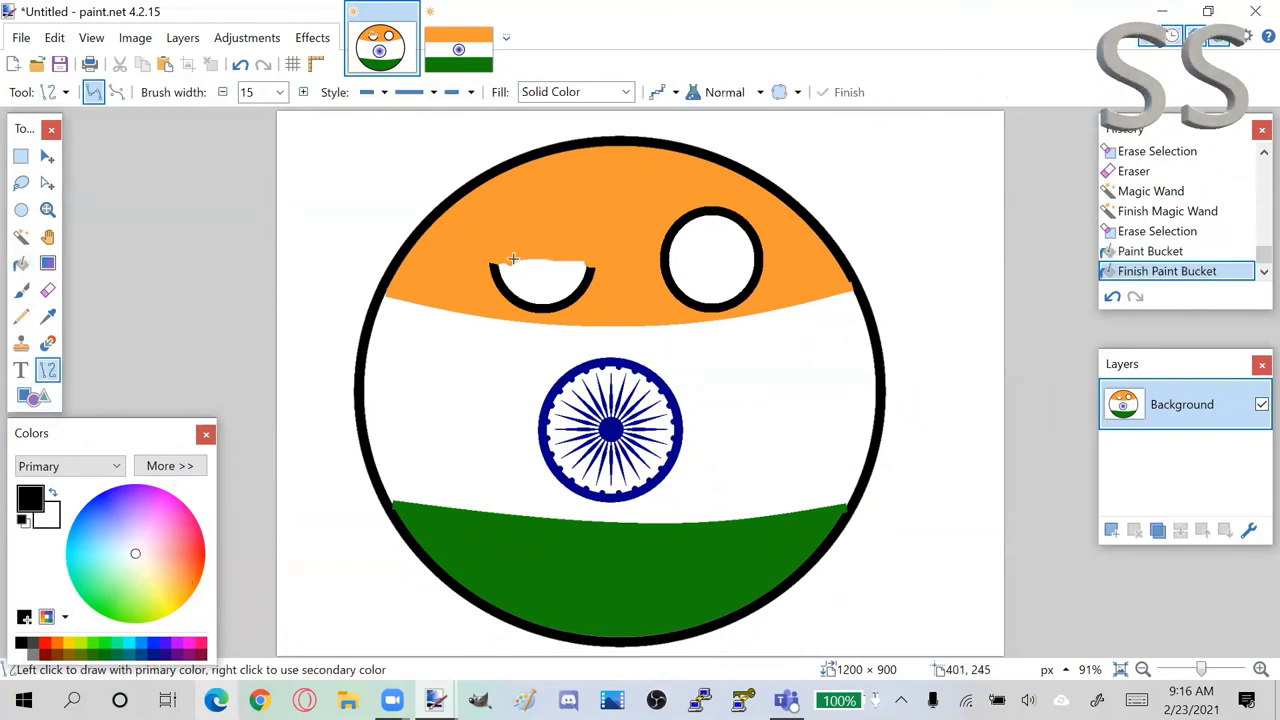
drag(490, 264, 594, 265)
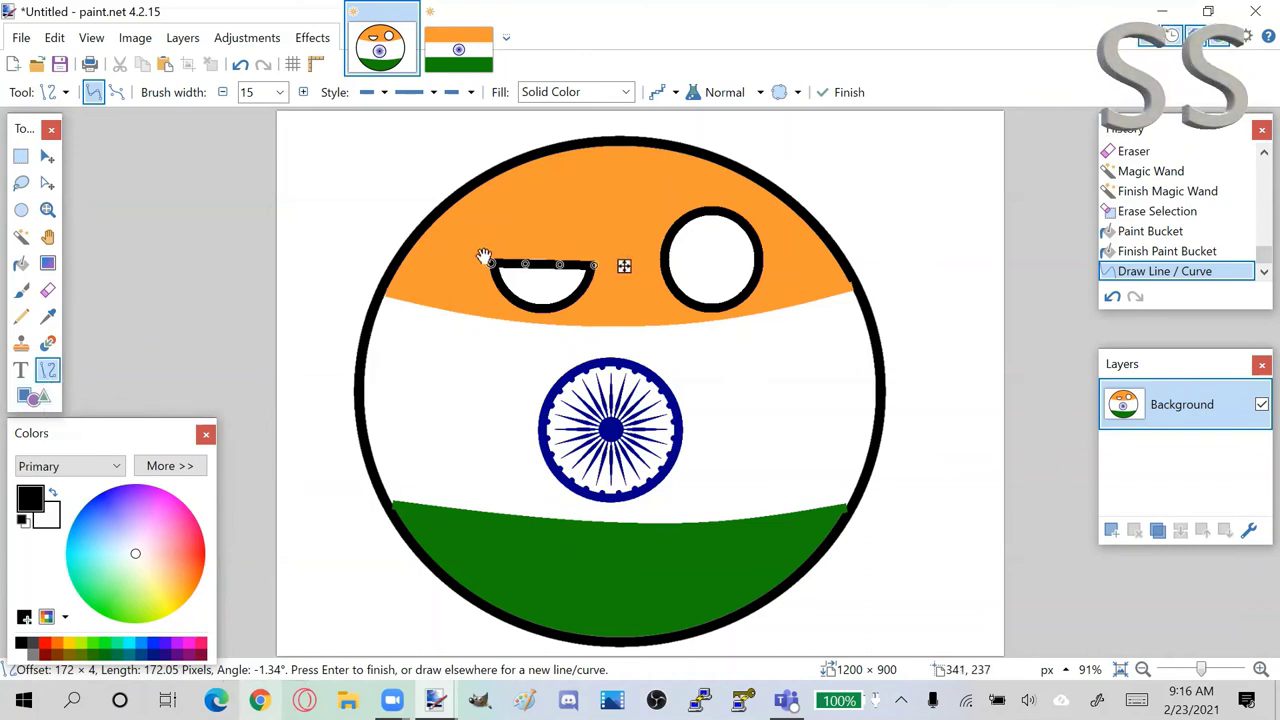
click(622, 265)
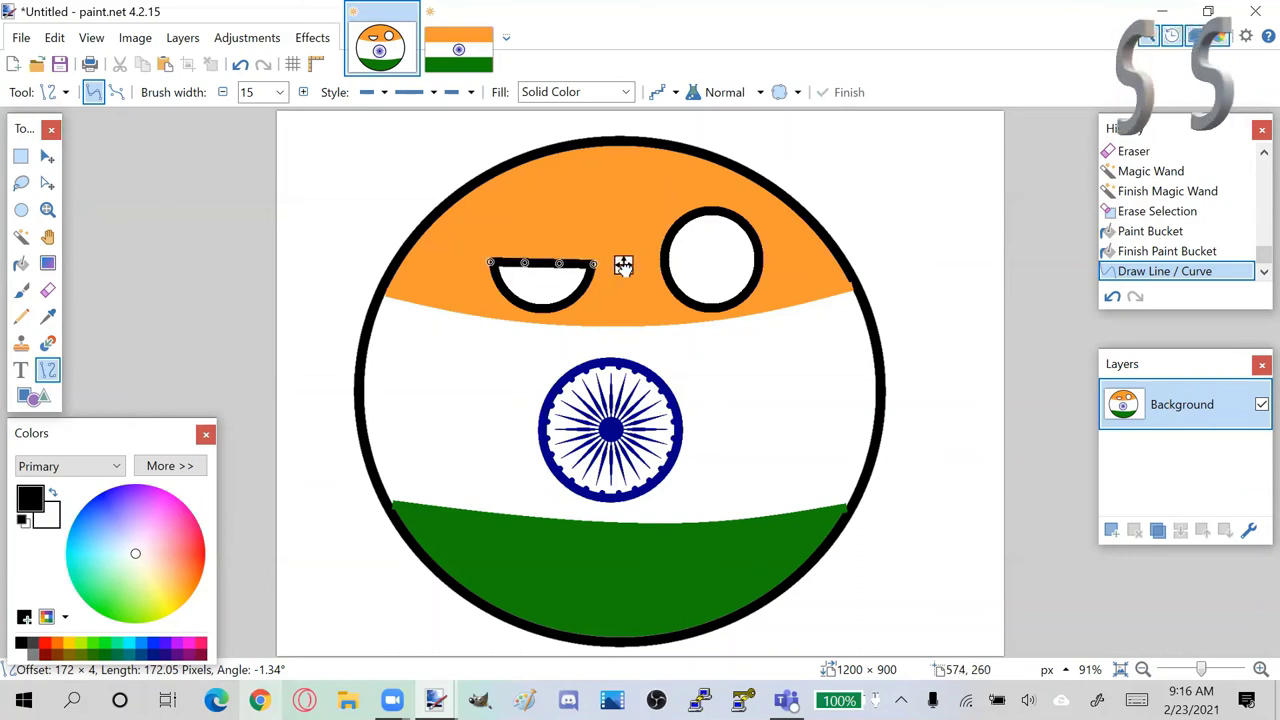
Step: Finish the black line on the left eye by switching to Rectangle Select, and check the drawing against the flag image
click(22, 160)
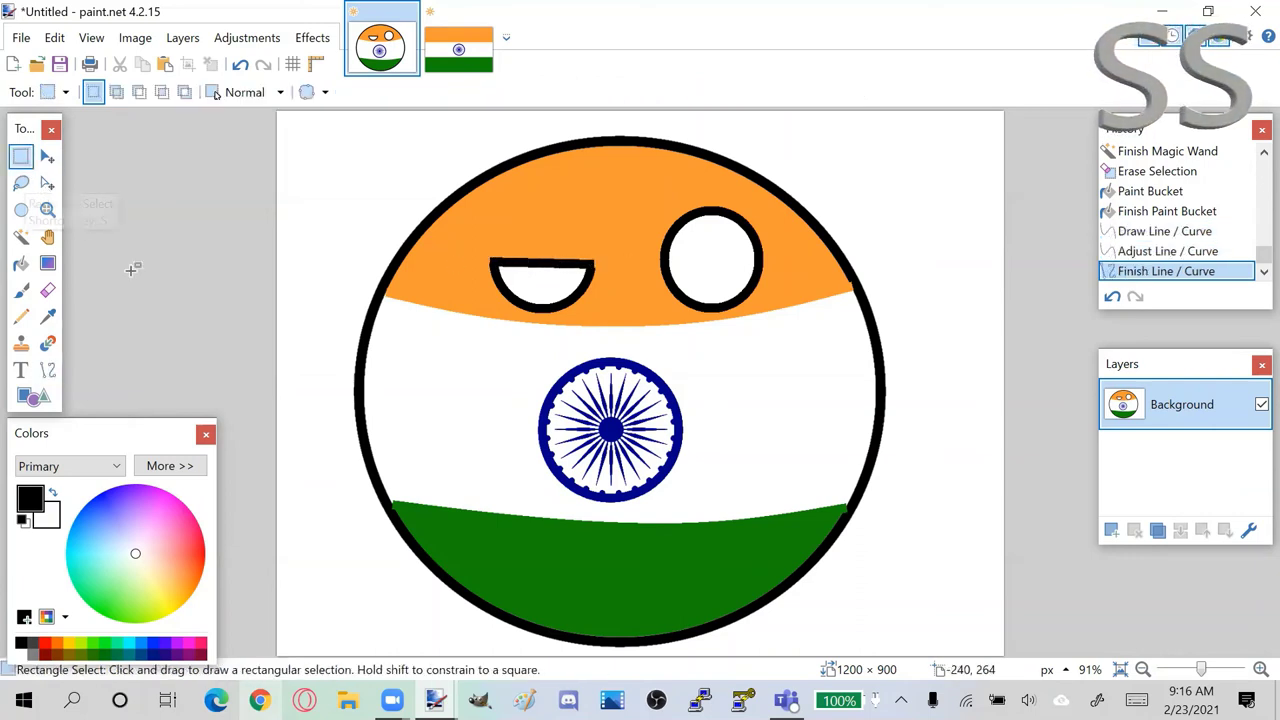
click(455, 55)
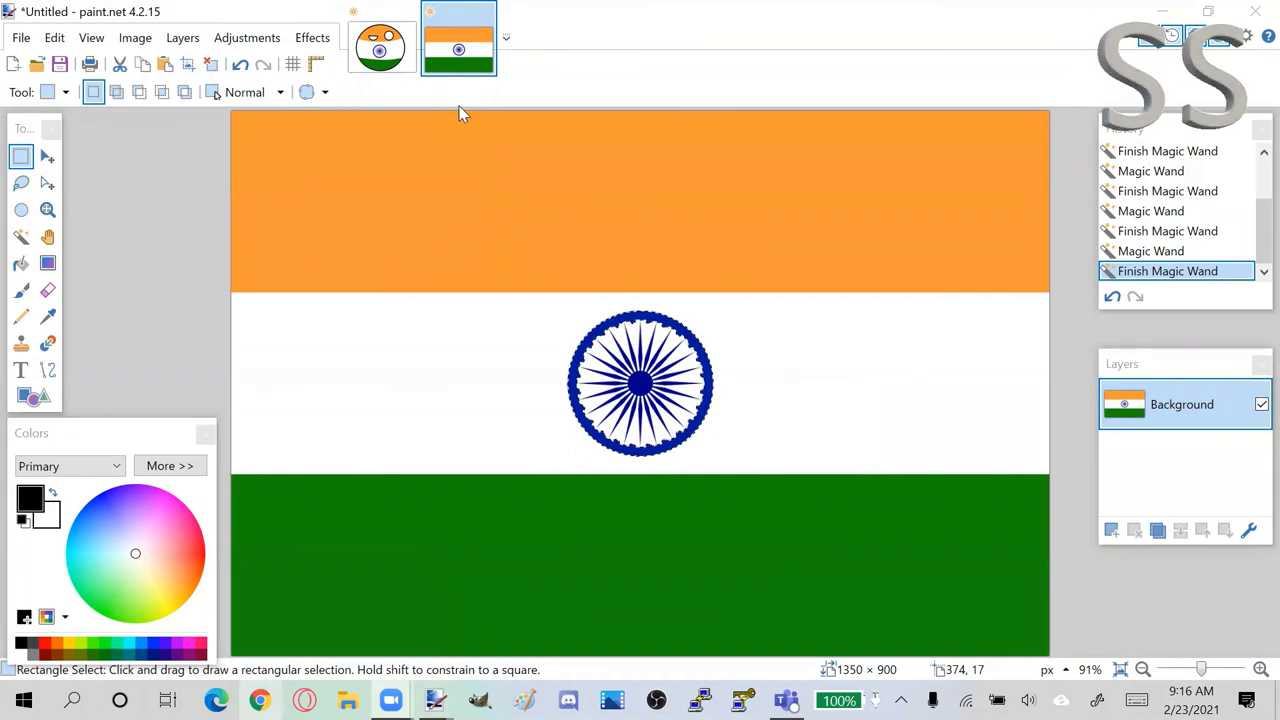
click(402, 70)
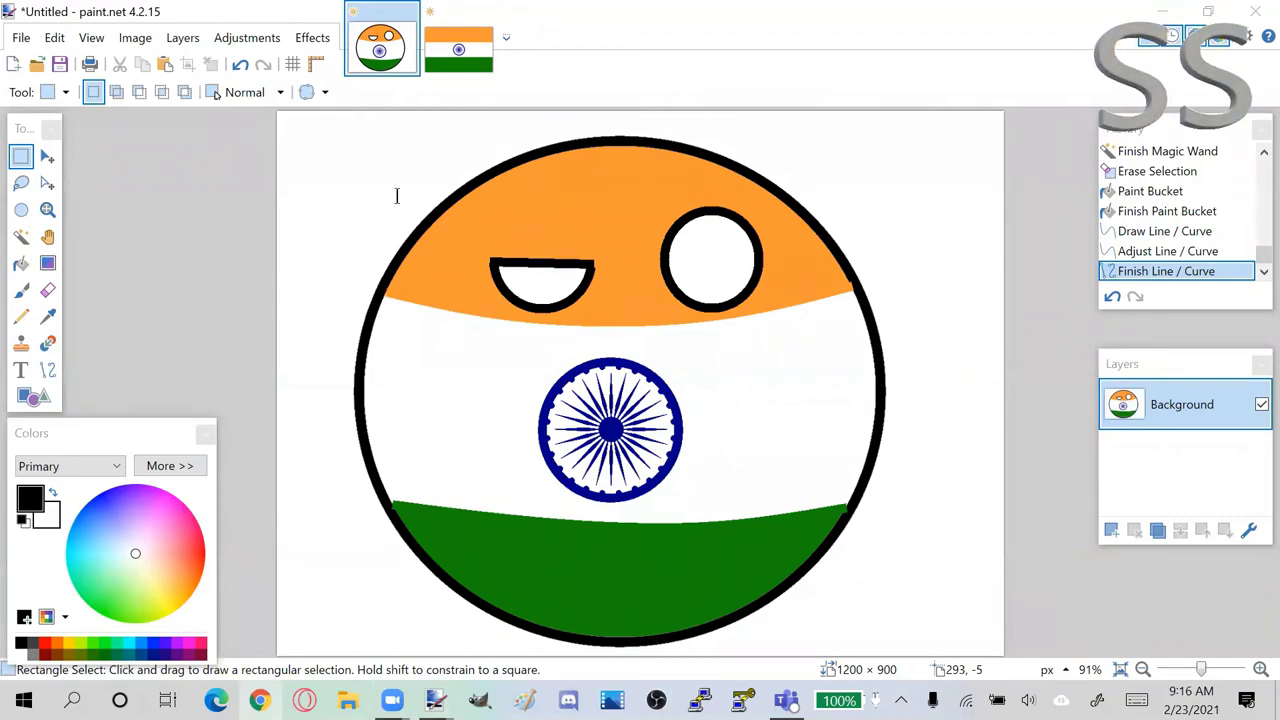
Step: Write the on-screen annotation "And done!" and place a second annotation text box beside the ball, clearing its false start "It is"
text(And done!)
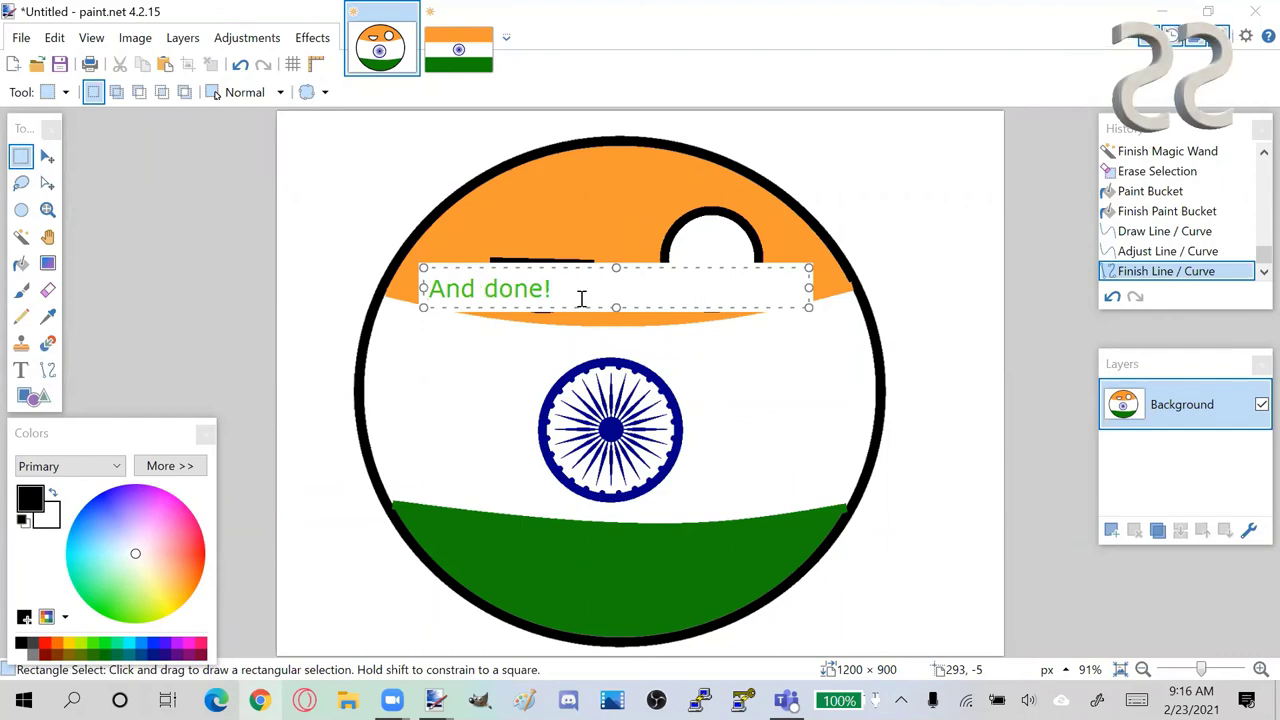
drag(708, 266, 1171, 282)
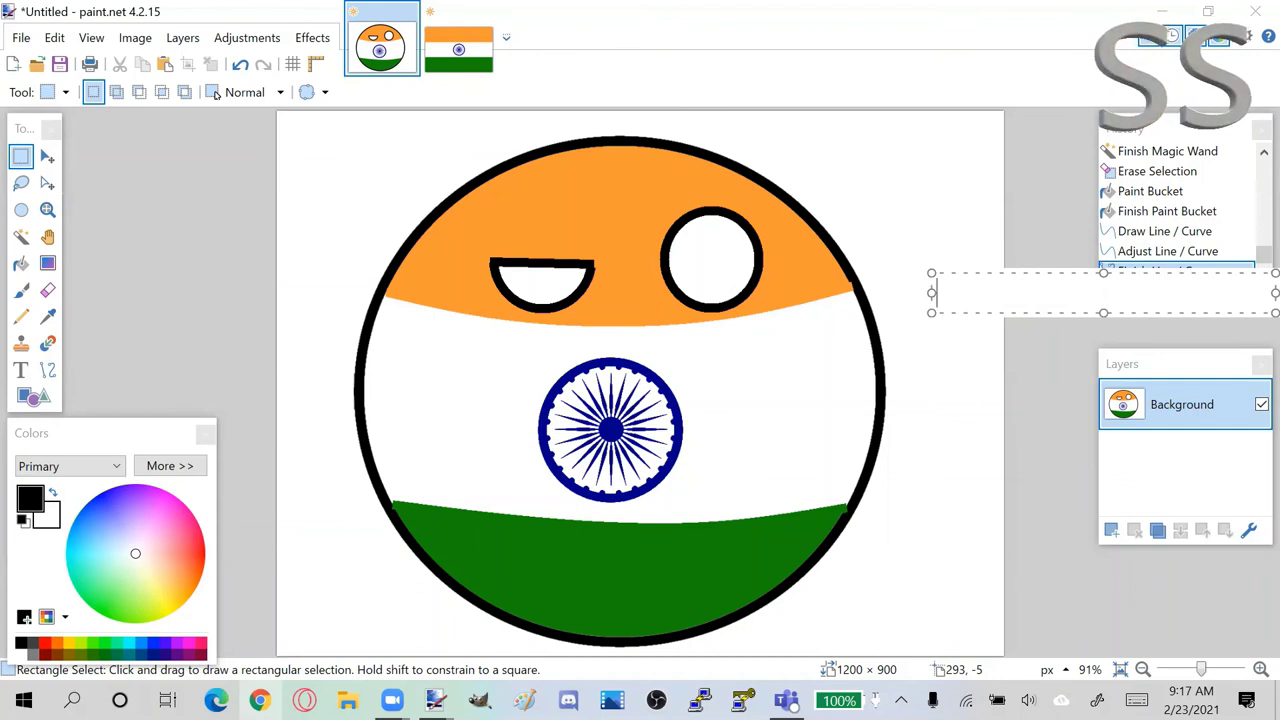
text(is)
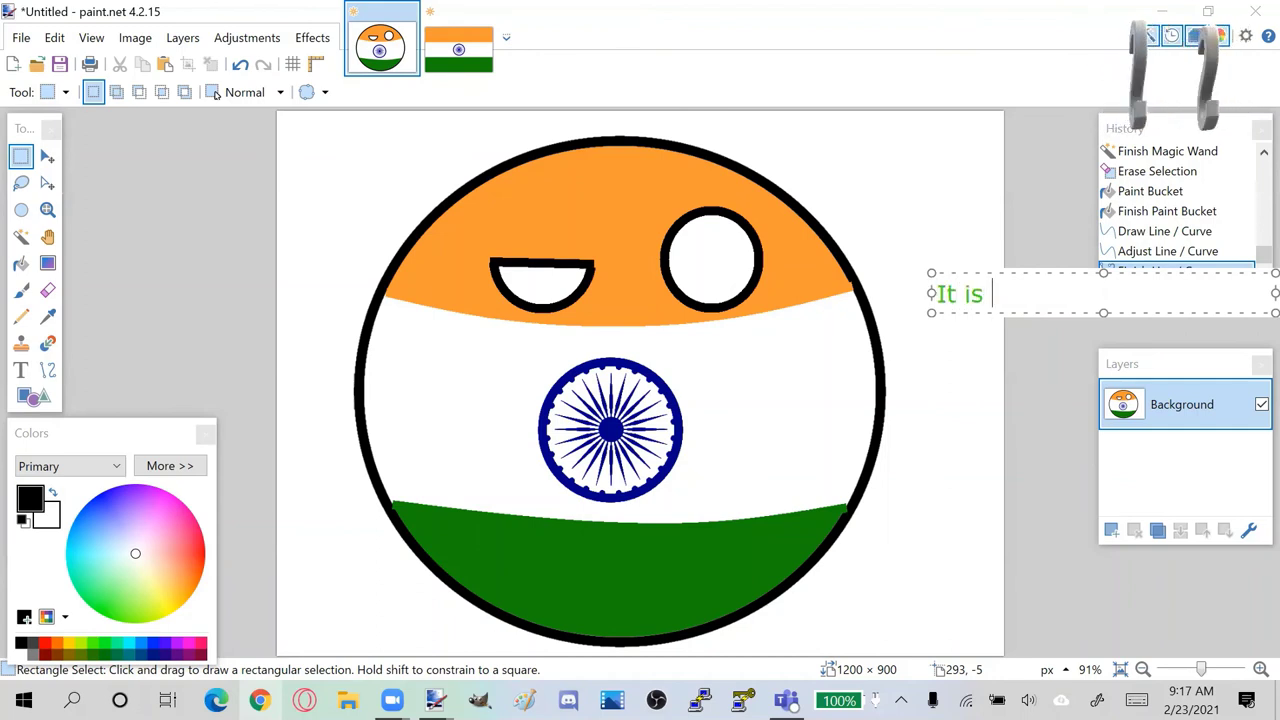
key(BackSpace)
key(BackSpace)
key(BackSpace)
key(BackSpace)
key(BackSpace)
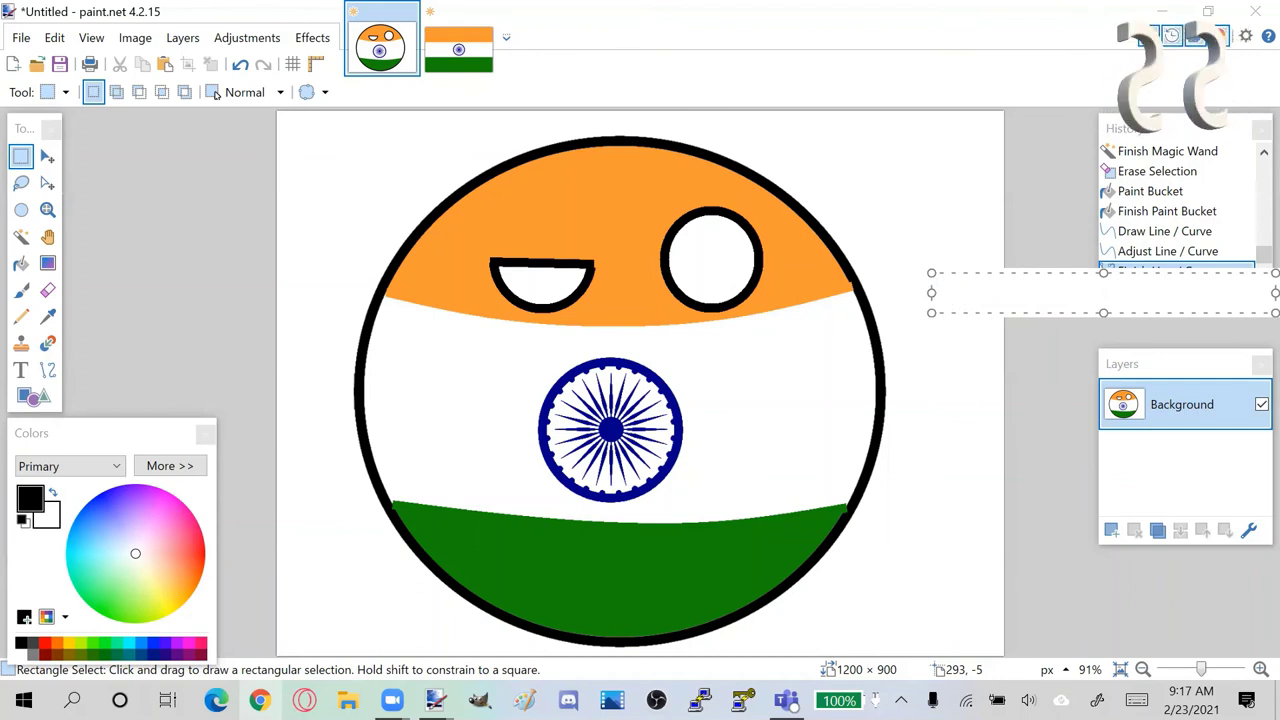
Step: Write the closing annotation "In the next video I will show you h=how to get Paint.net for free! for now BYE!" beside the ball
text(In )
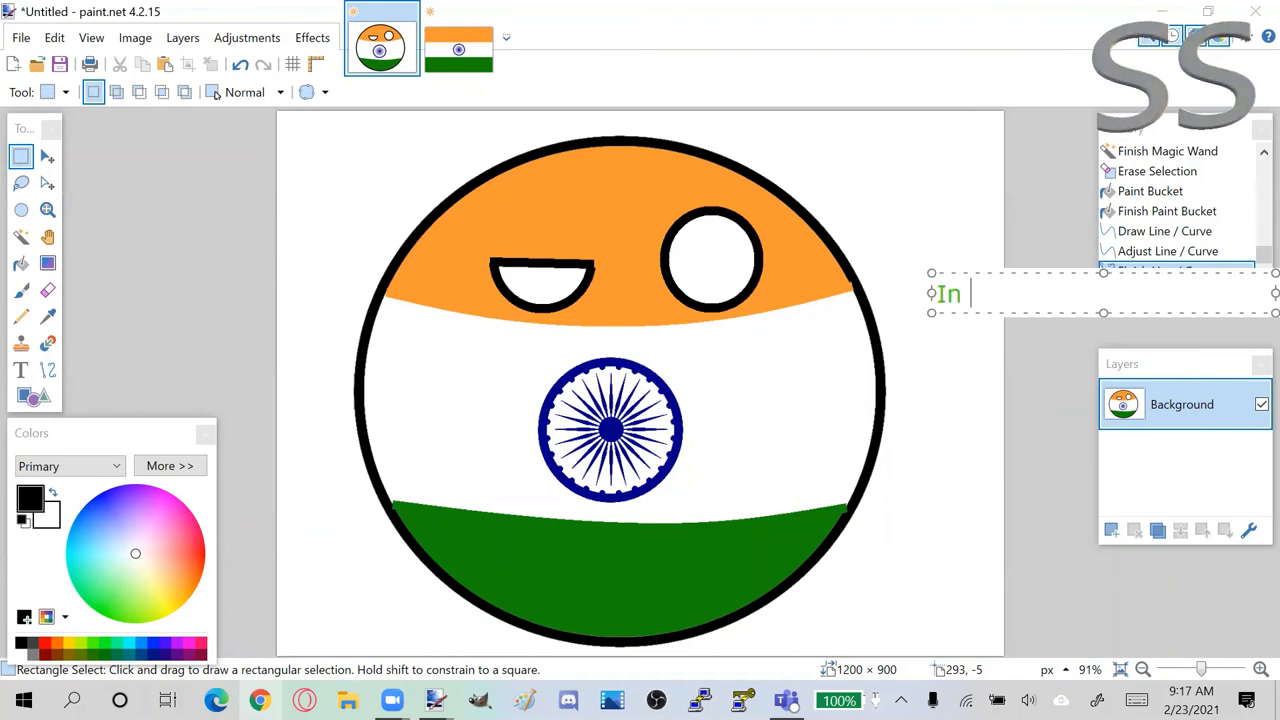
text(the next v)
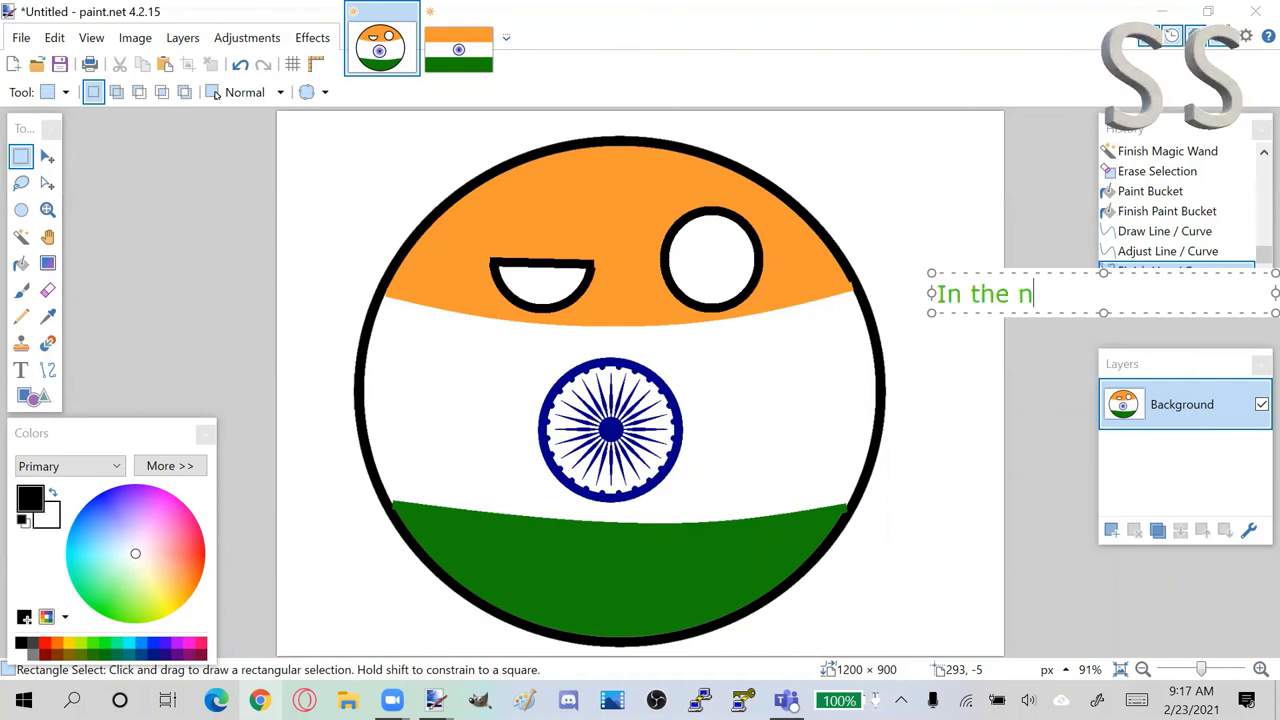
text(ideo)
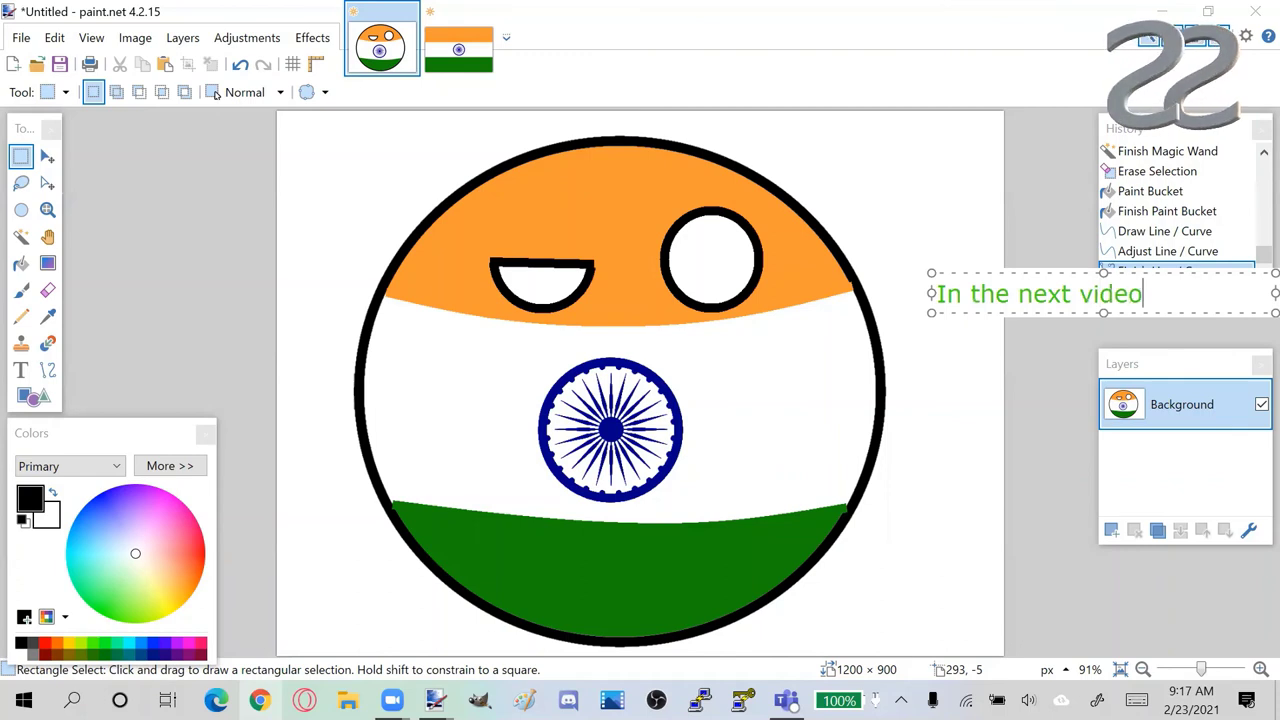
text( I wil)
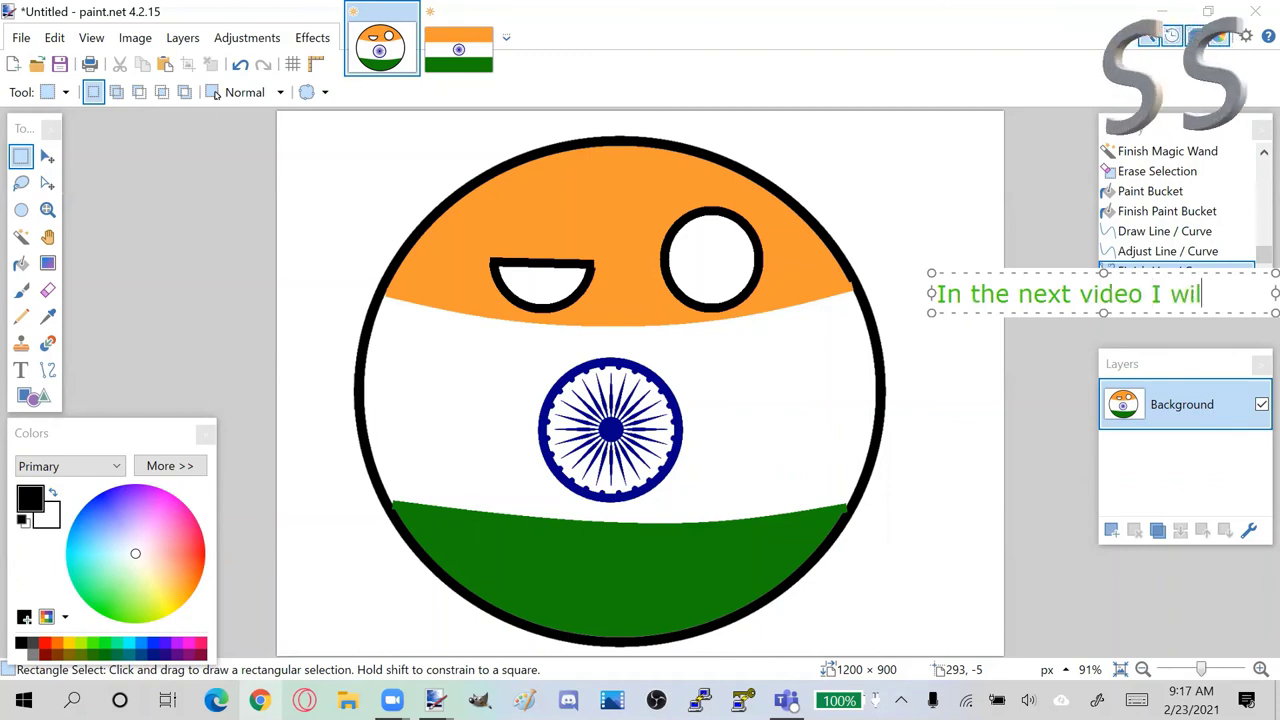
text(l sh)
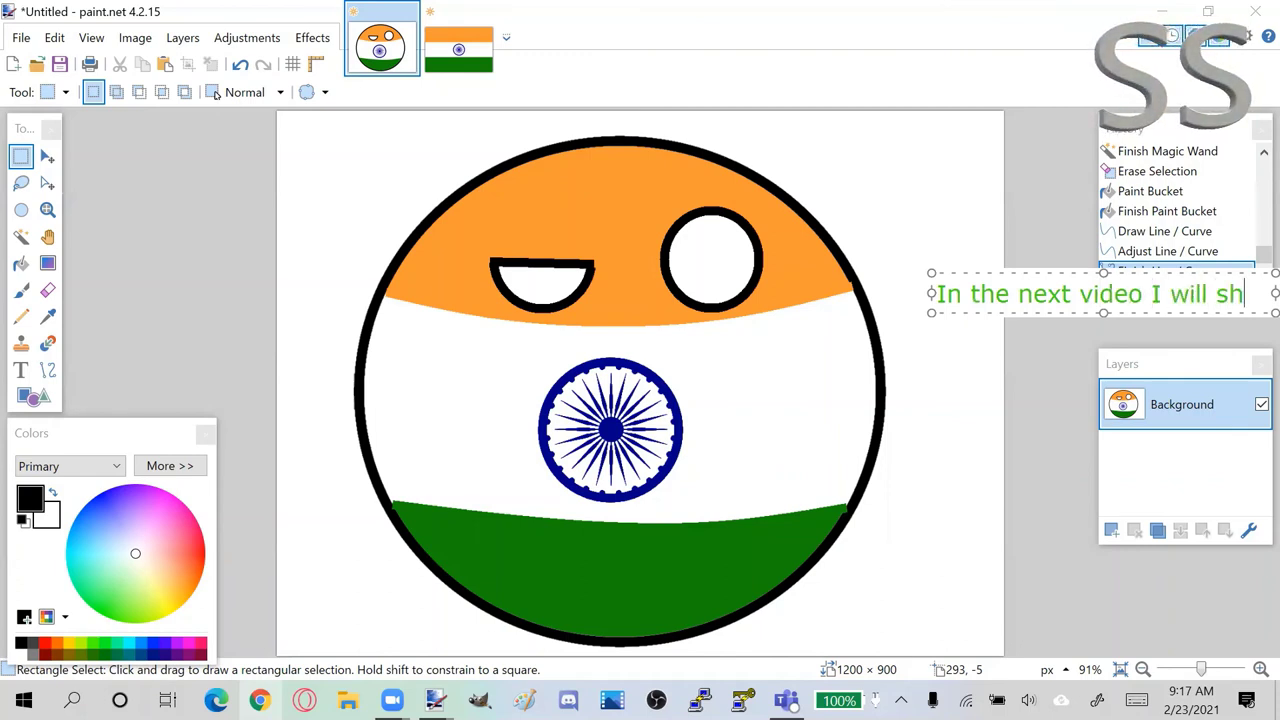
text(ow you )
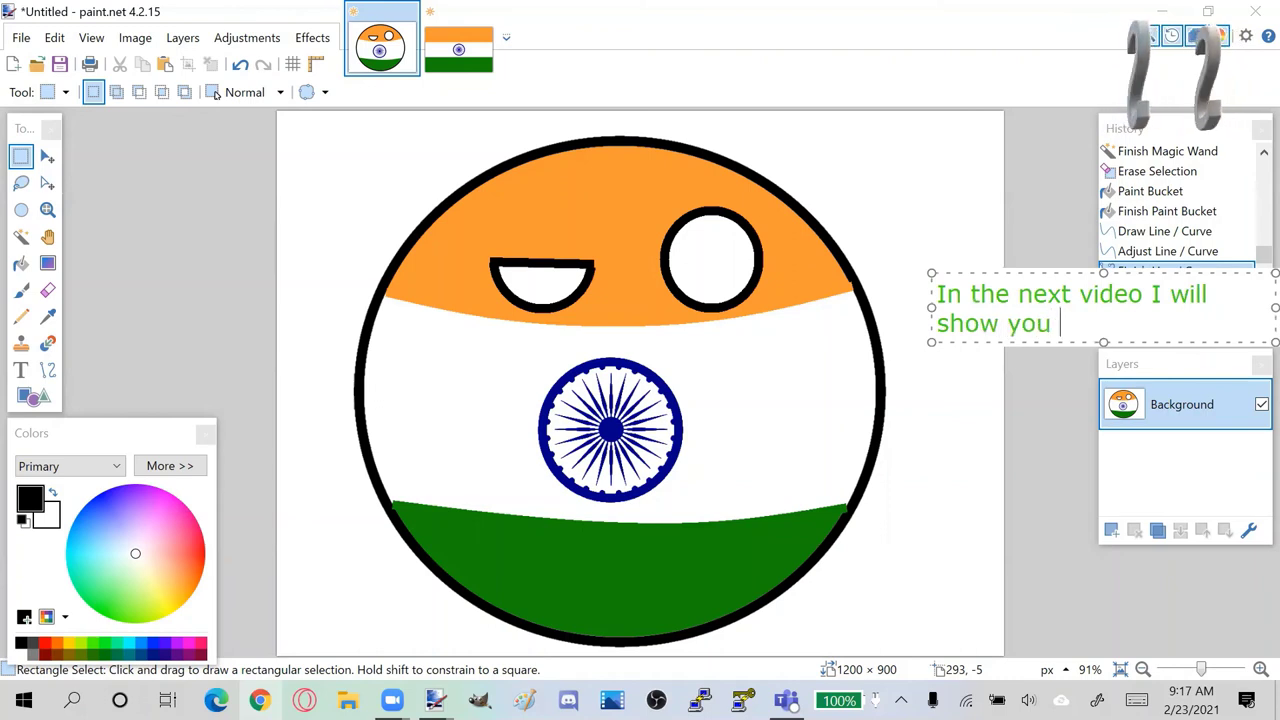
text(h=)
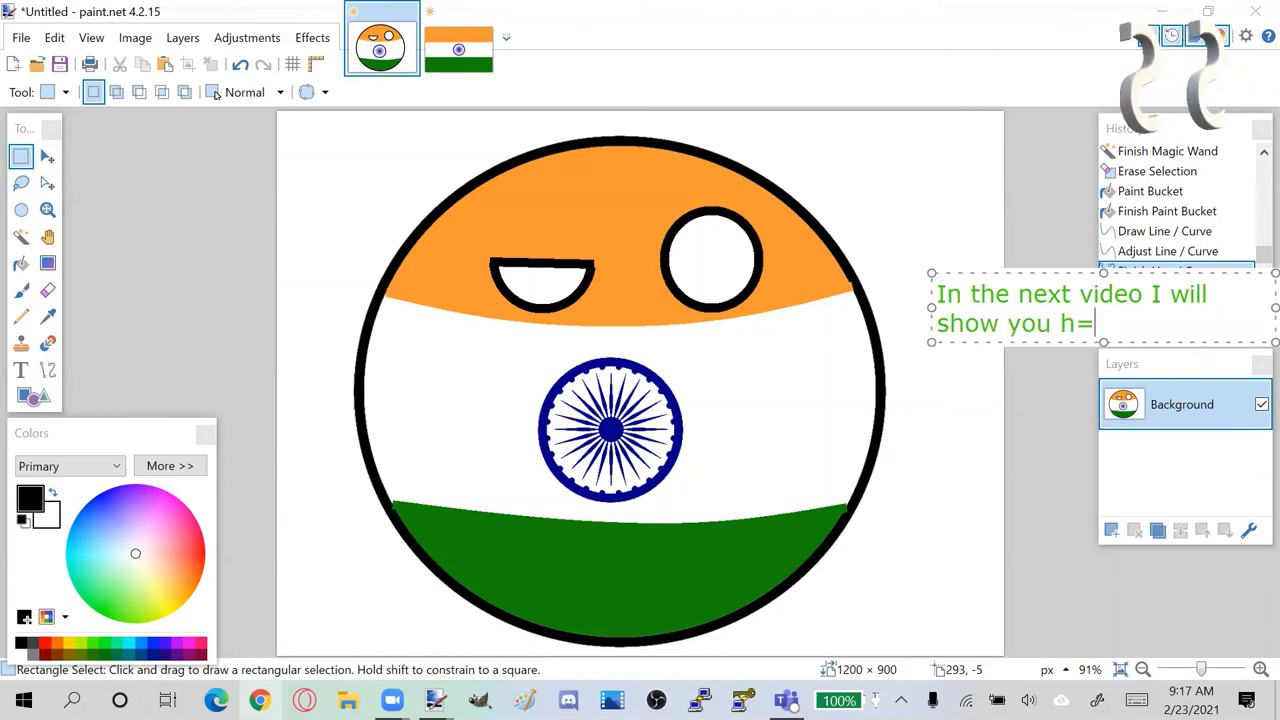
text(how y)
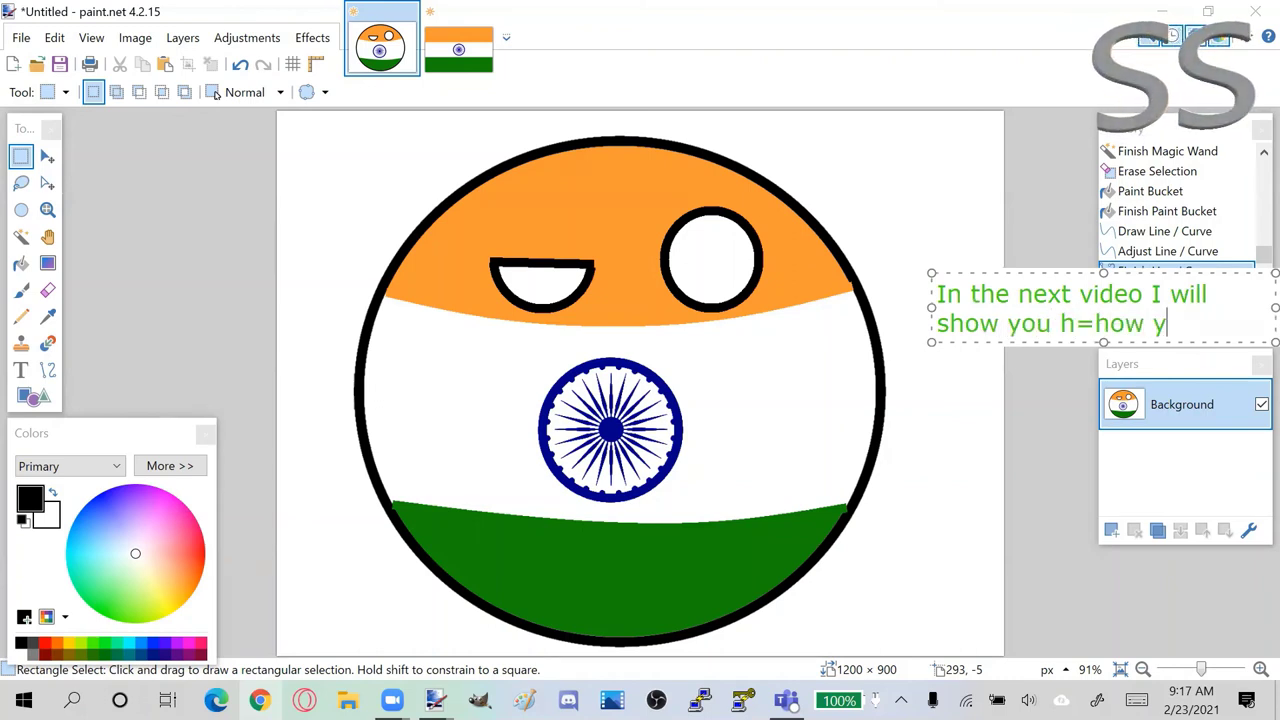
key(BackSpace)
text(to)
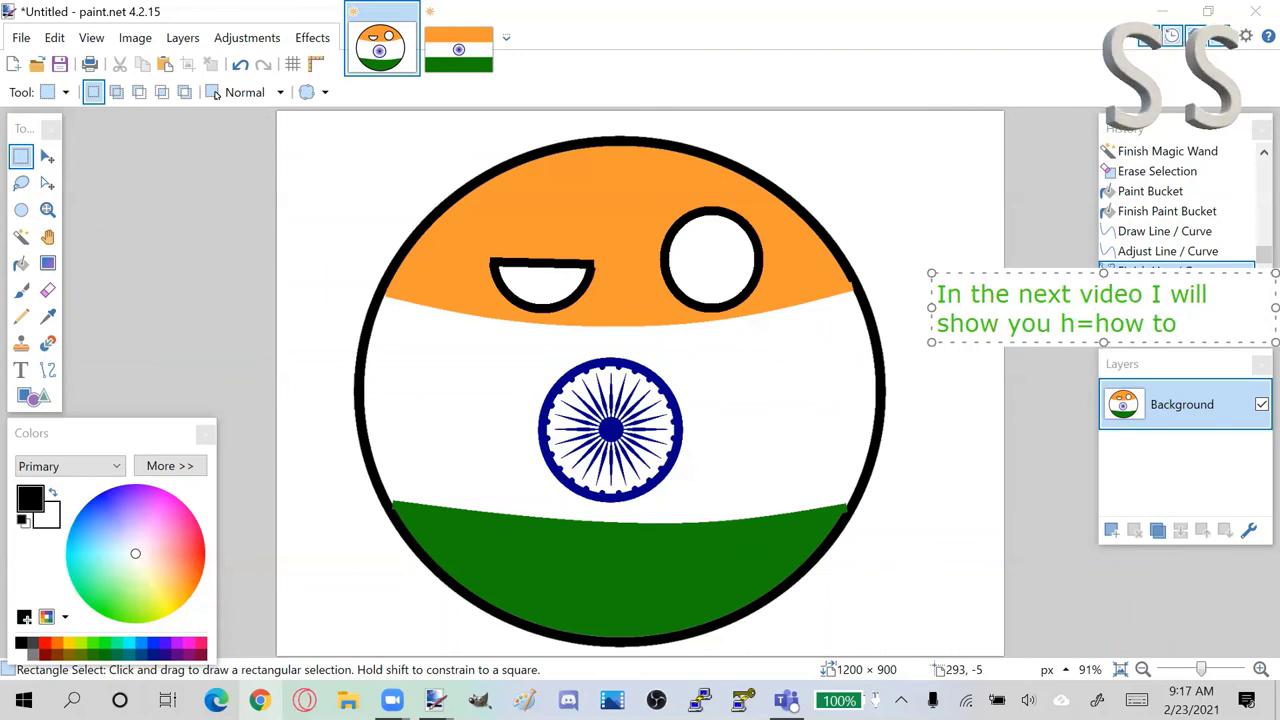
text( get P)
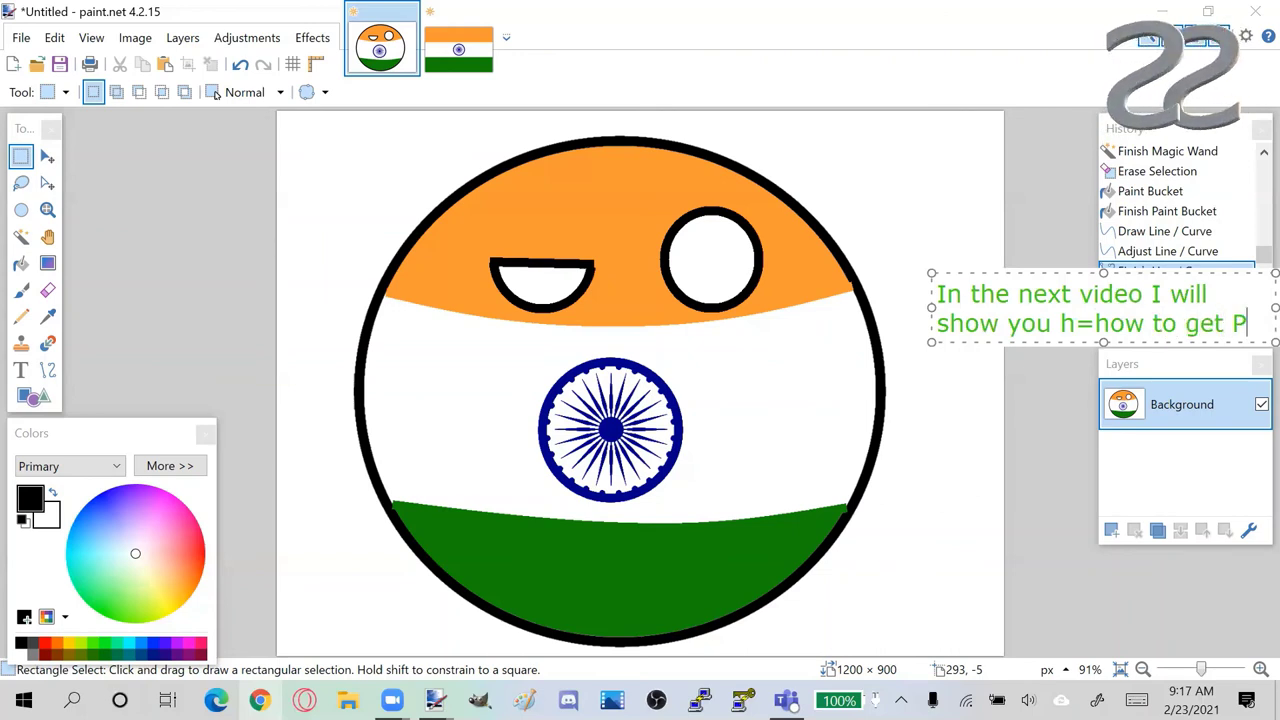
text(aint.)
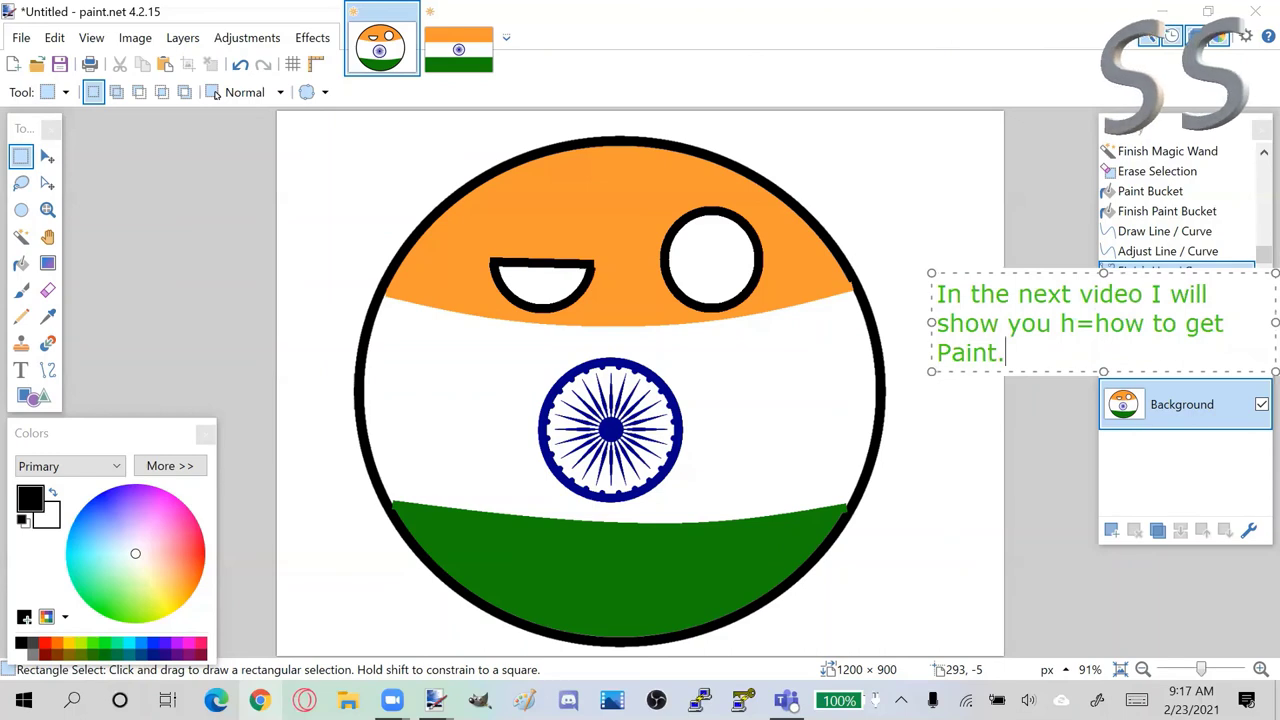
text(net)
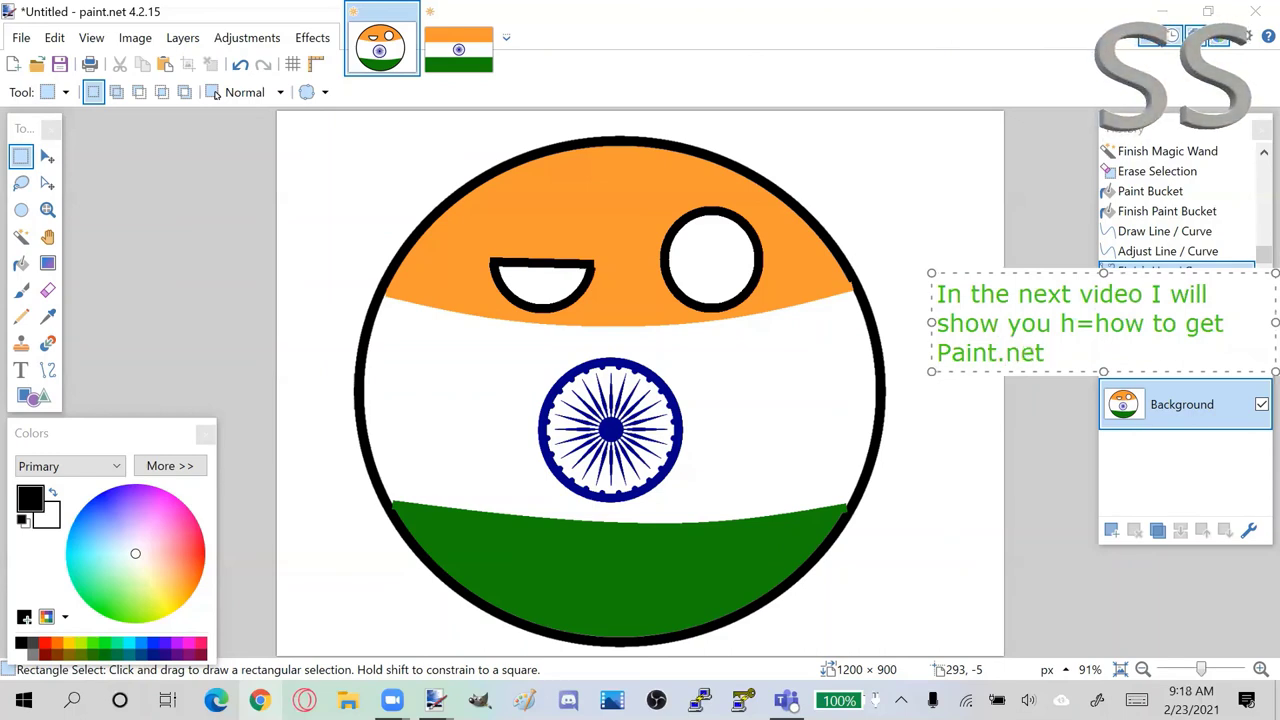
text( for fr)
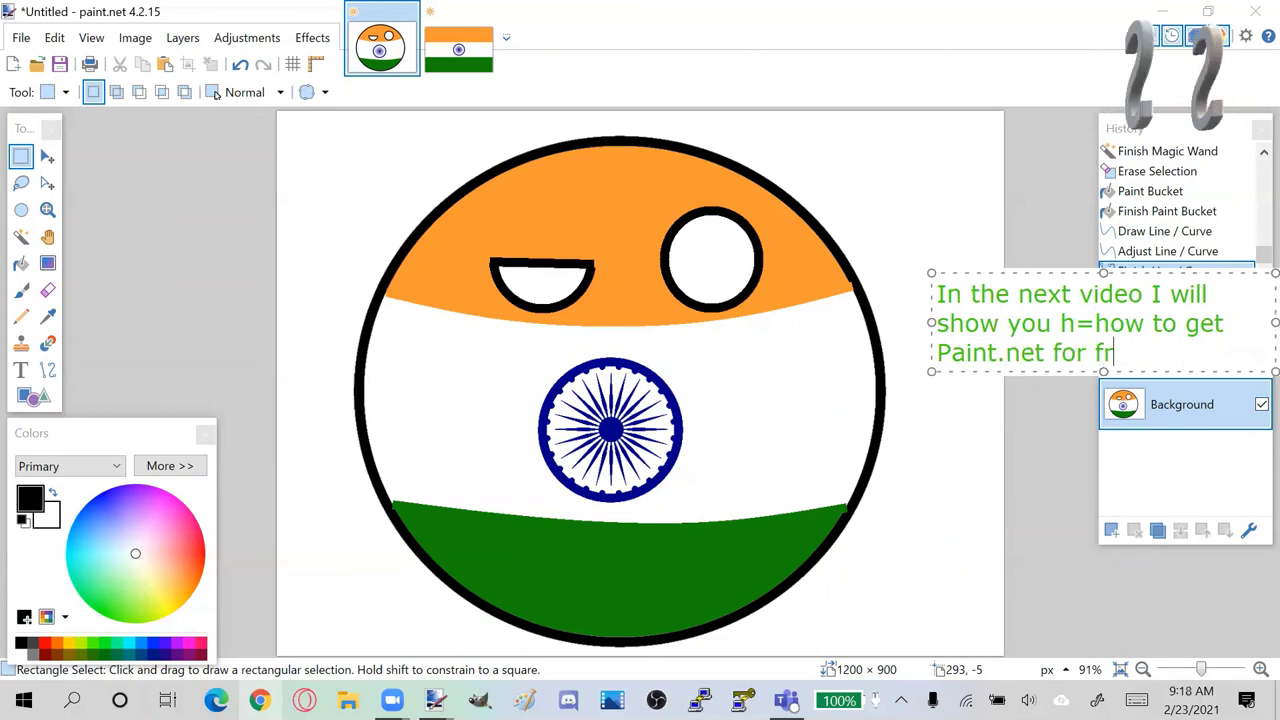
text(ee! foe)
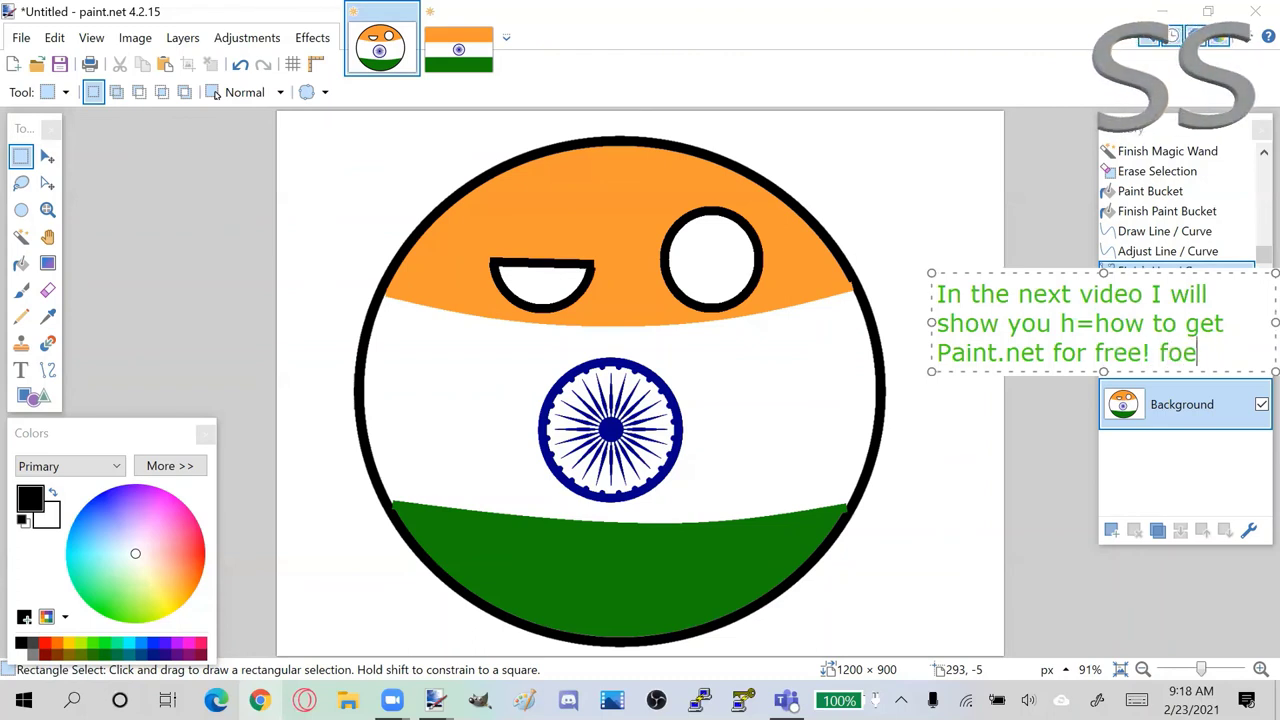
key(BackSpace)
key(BackSpace)
text(or now)
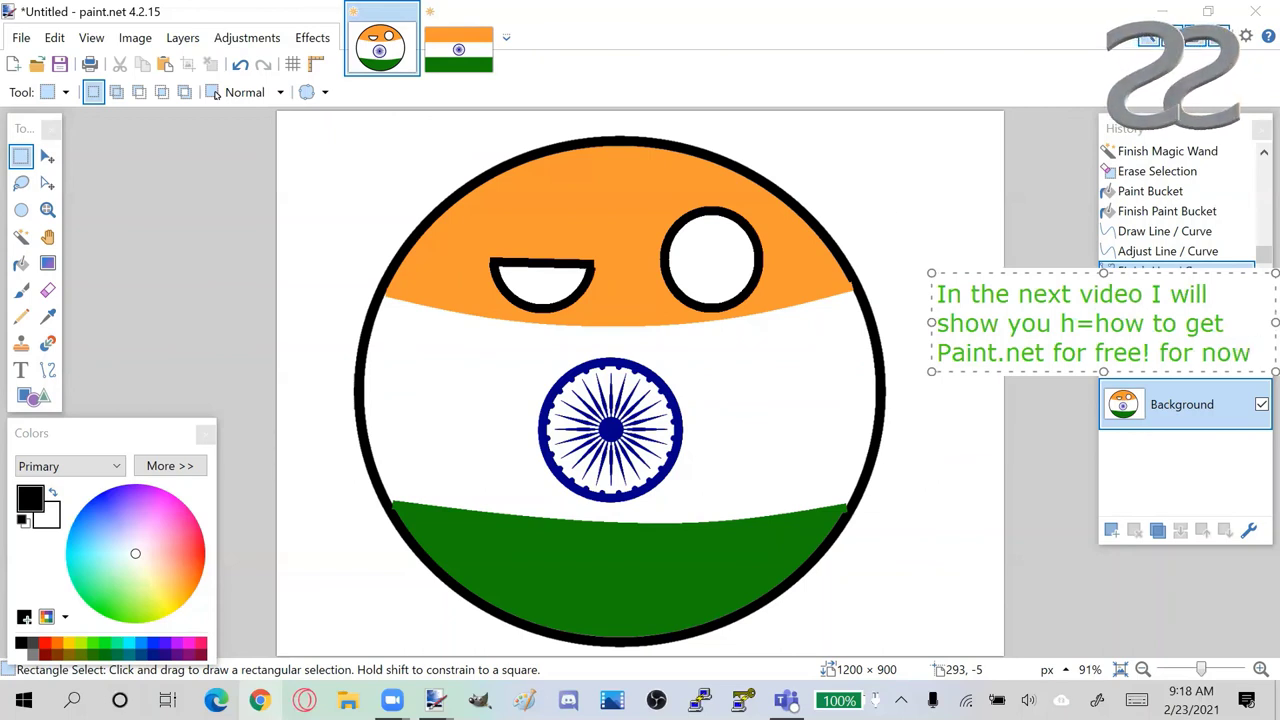
key(Return)
text(BYE!)
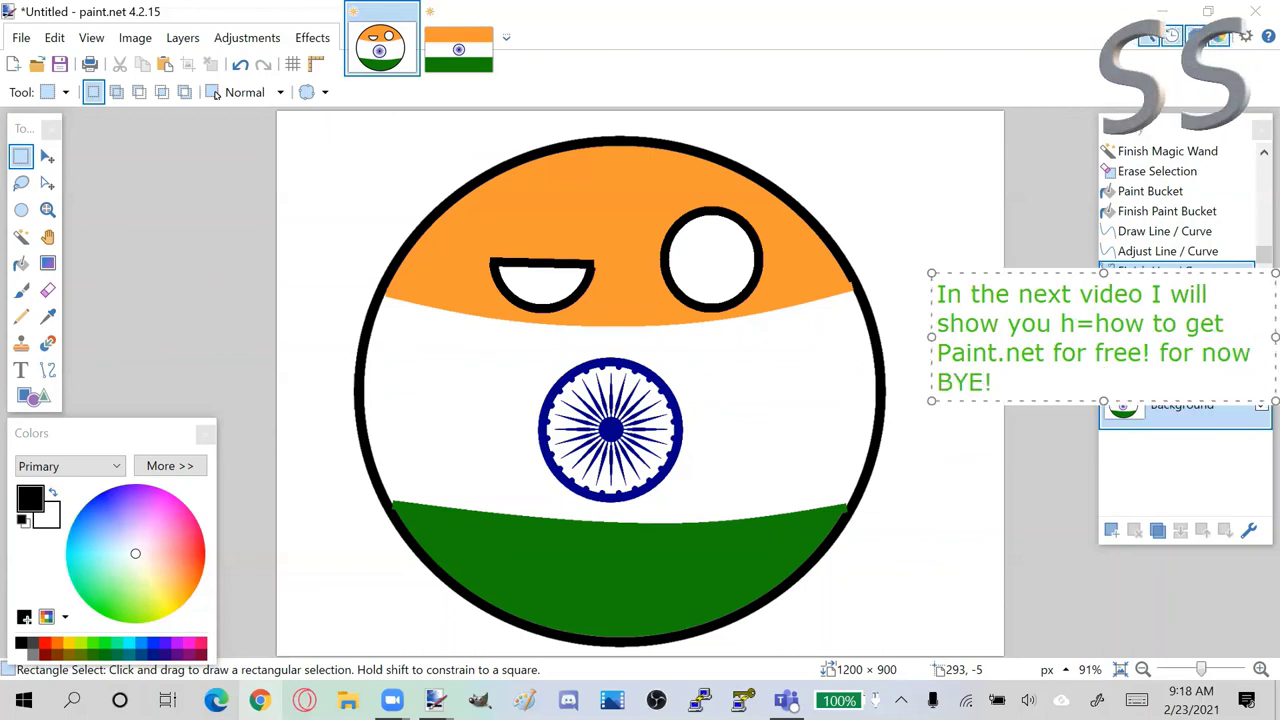
Step: Erase the entire closing message from the annotation text box beside the ball
key(BackSpace)
key(BackSpace)
key(BackSpace)
key(BackSpace)
key(BackSpace)
key(BackSpace)
key(BackSpace)
key(BackSpace)
key(BackSpace)
key(BackSpace)
key(BackSpace)
key(BackSpace)
key(BackSpace)
key(BackSpace)
key(BackSpace)
key(BackSpace)
key(BackSpace)
key(BackSpace)
key(BackSpace)
key(BackSpace)
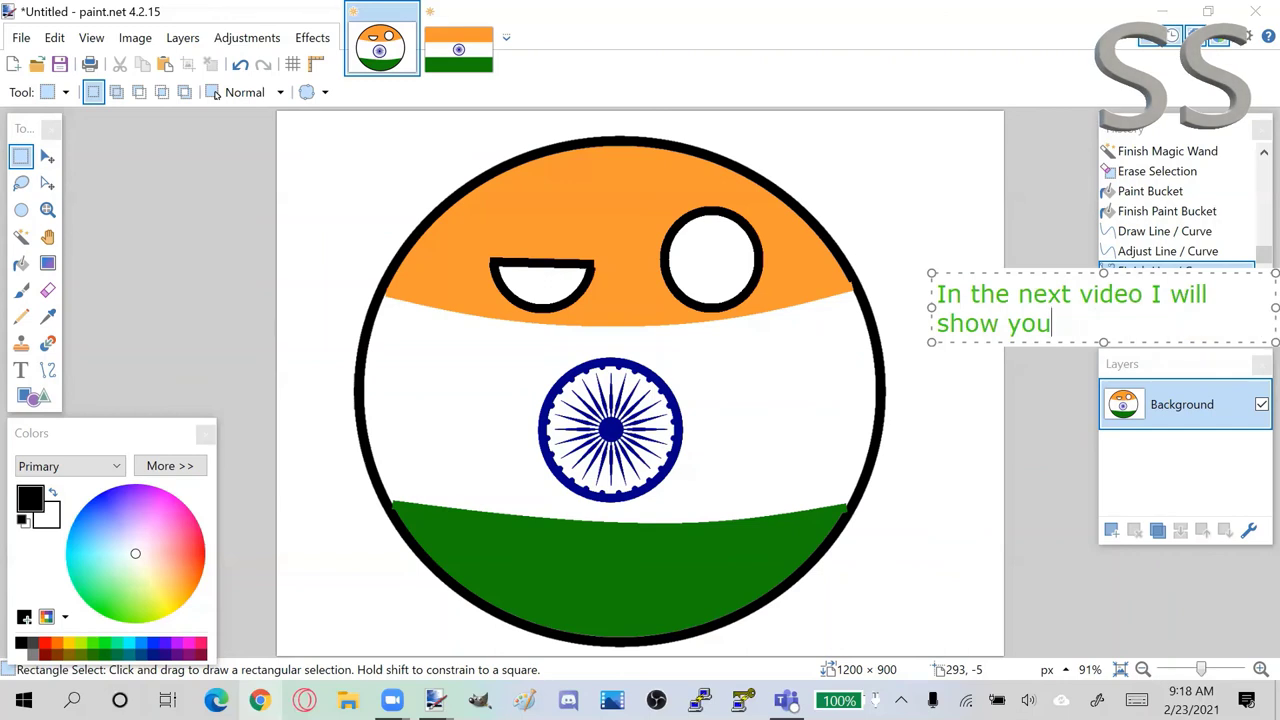
key(BackSpace)
key(BackSpace)
key(BackSpace)
key(BackSpace)
key(BackSpace)
key(BackSpace)
key(BackSpace)
key(BackSpace)
key(BackSpace)
key(BackSpace)
key(BackSpace)
key(BackSpace)
key(BackSpace)
key(BackSpace)
key(BackSpace)
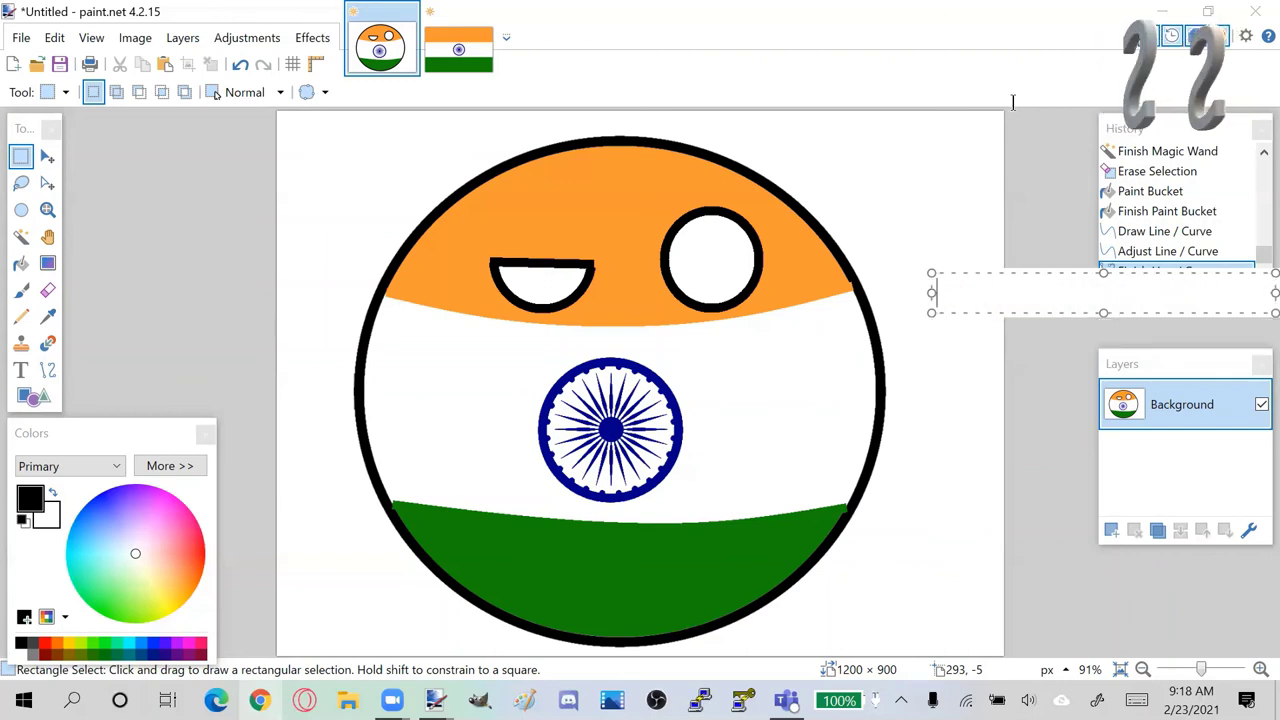